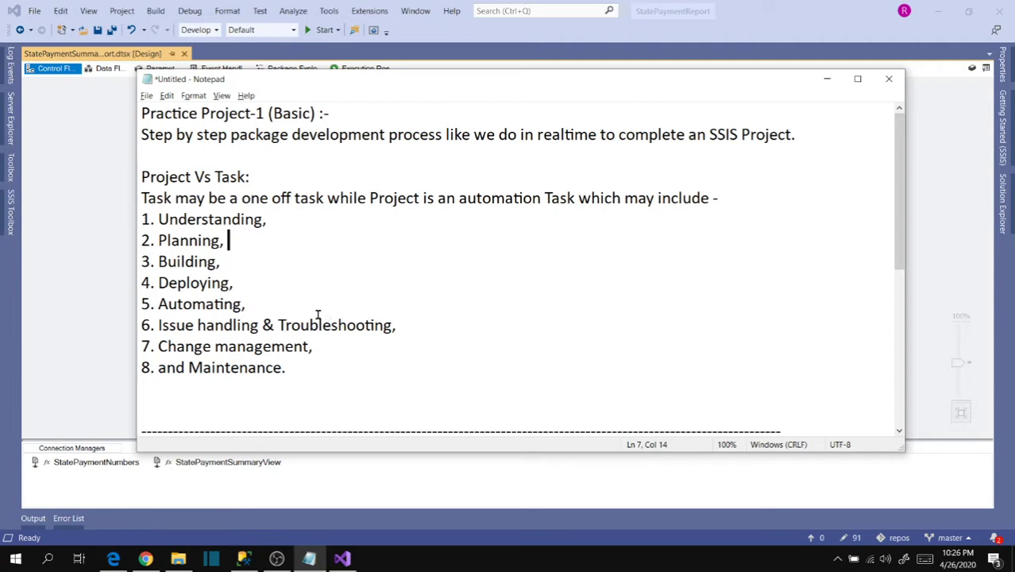
# Review the source file name format and source folder location in the Notepad task notes.
pyautogui.click(119, 252)
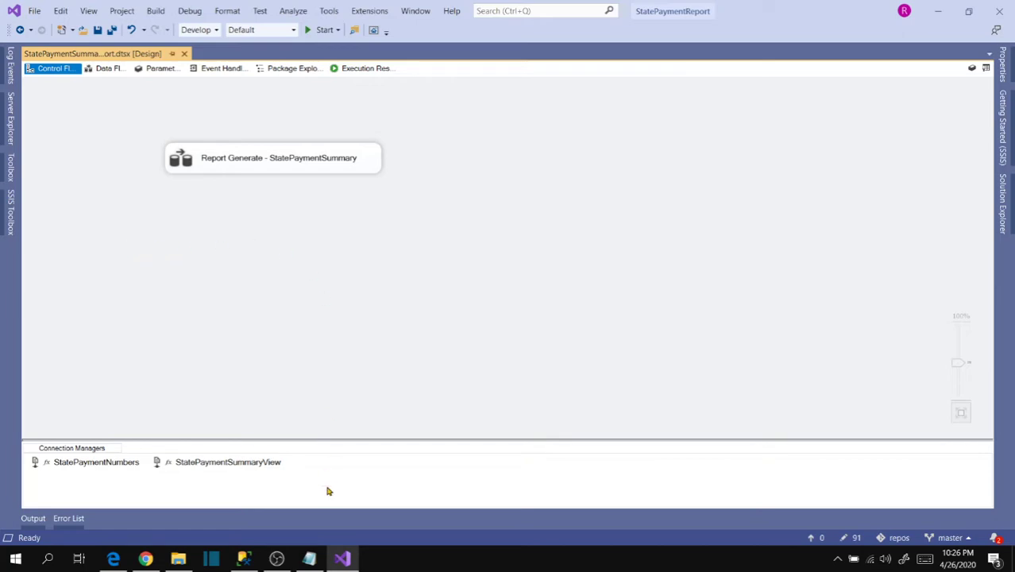
pyautogui.click(309, 558)
pyautogui.click(335, 310)
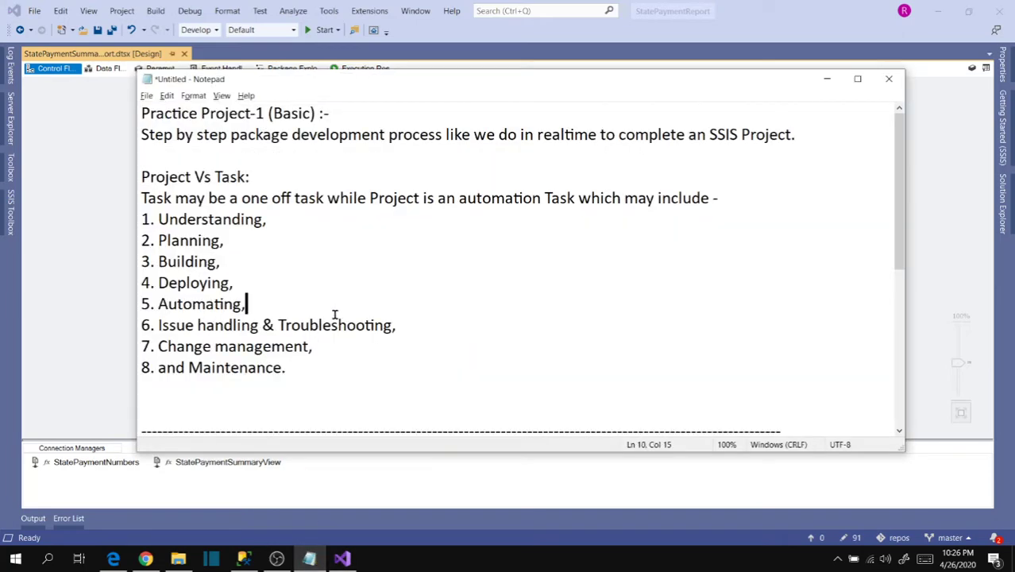
pyautogui.scroll(-5, 335, 318)
pyautogui.moveTo(445, 198); pyautogui.dragTo(569, 201)
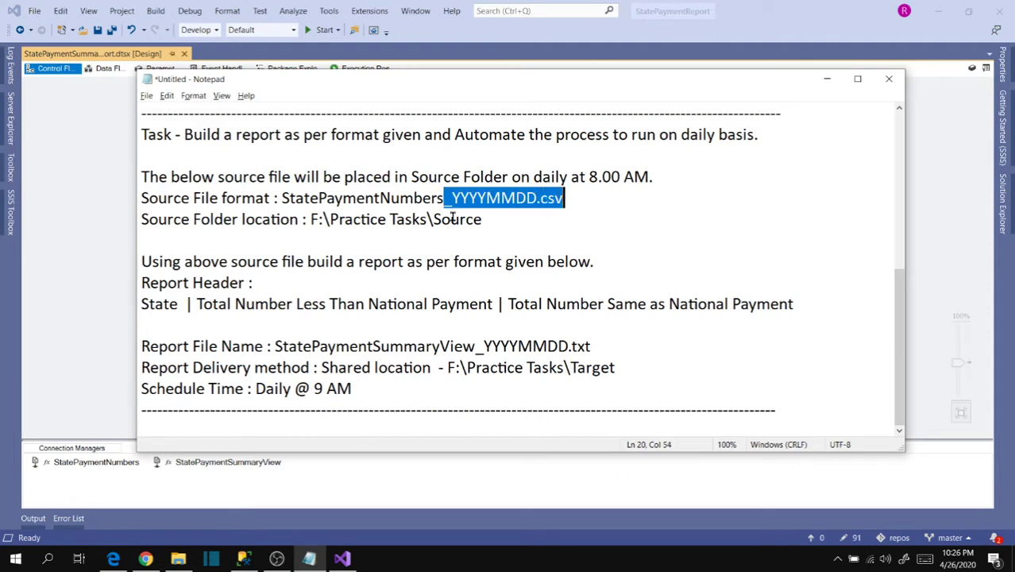
pyautogui.click(528, 218)
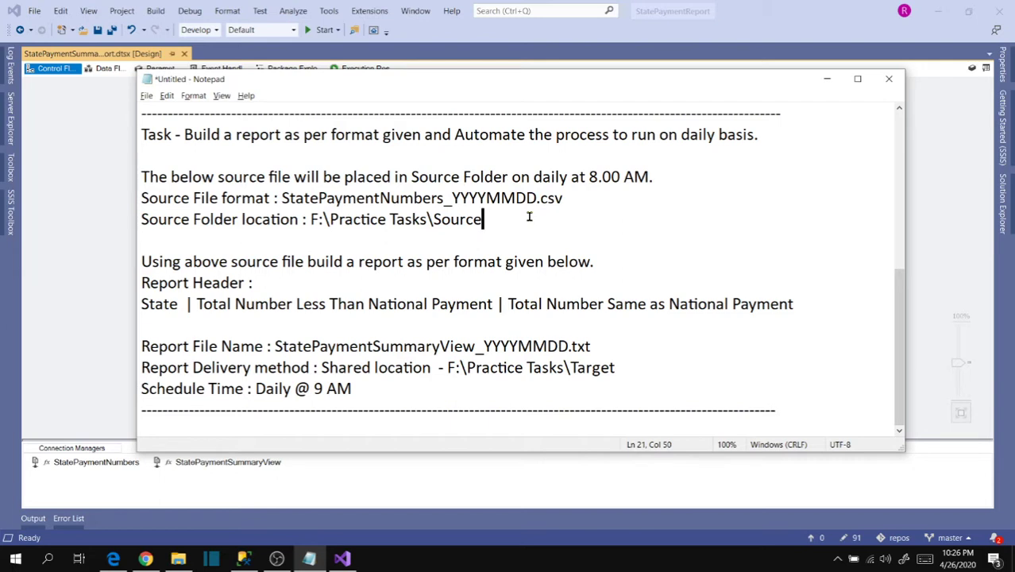
pyautogui.click(570, 200)
pyautogui.moveTo(570, 200); pyautogui.dragTo(283, 200)
pyautogui.click(510, 219)
pyautogui.click(97, 213)
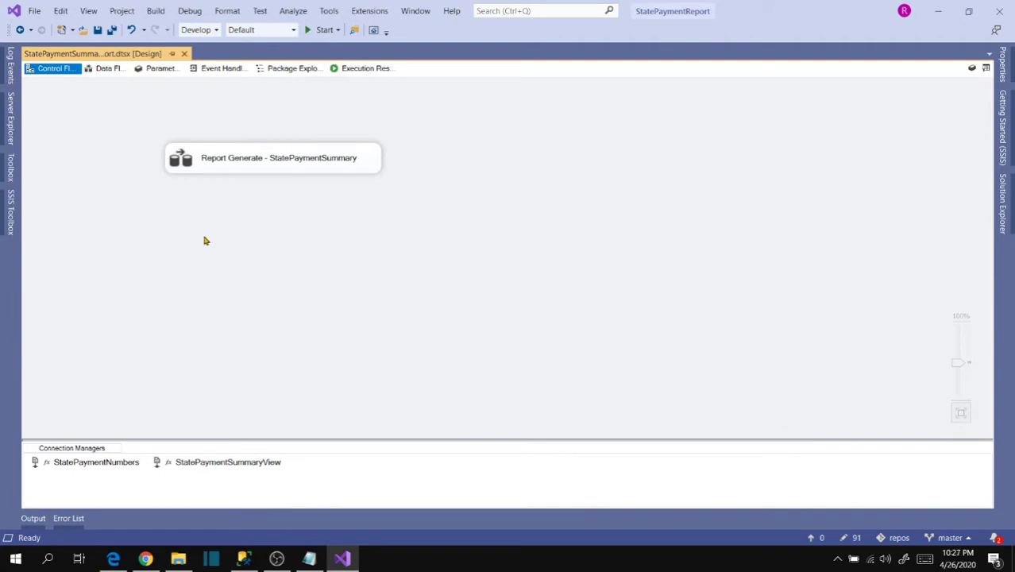
# In File Explorer, rename the CSV in the Source folder to StatePaymentNumbers_20200425.csv.
pyautogui.click(178, 559)
pyautogui.click(265, 150)
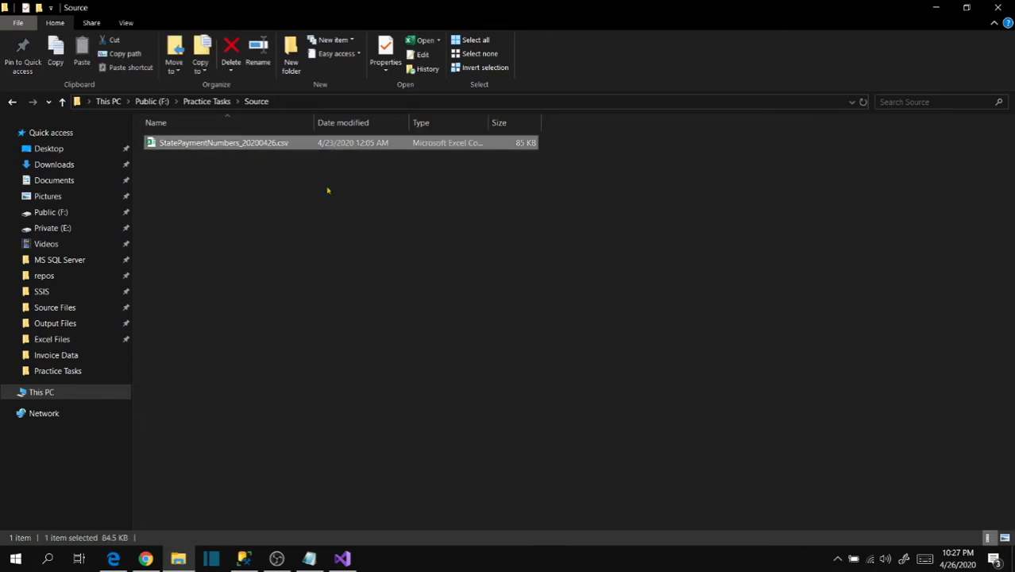
pyautogui.press('F2')
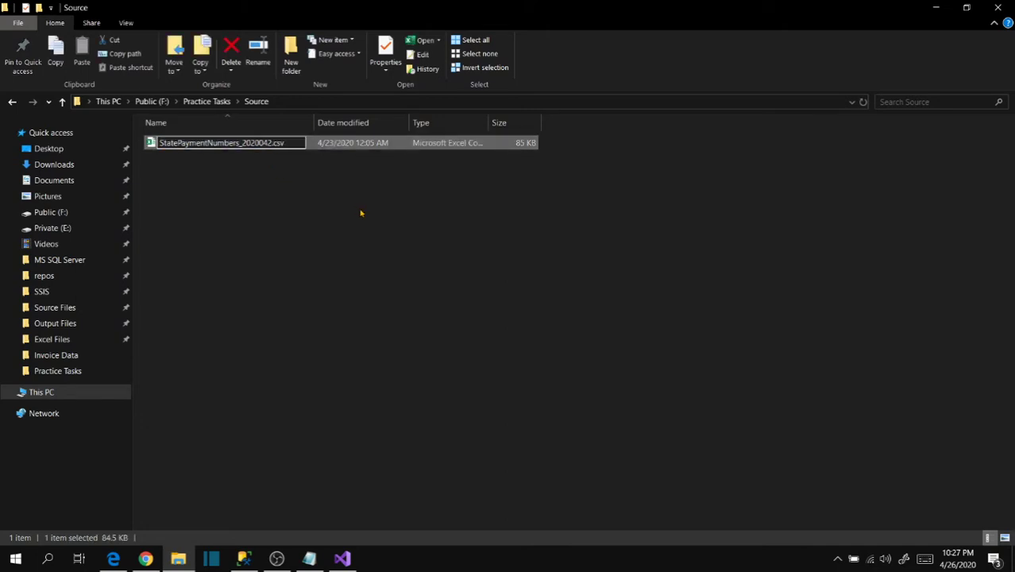
pyautogui.write('5')
pyautogui.click(360, 213)
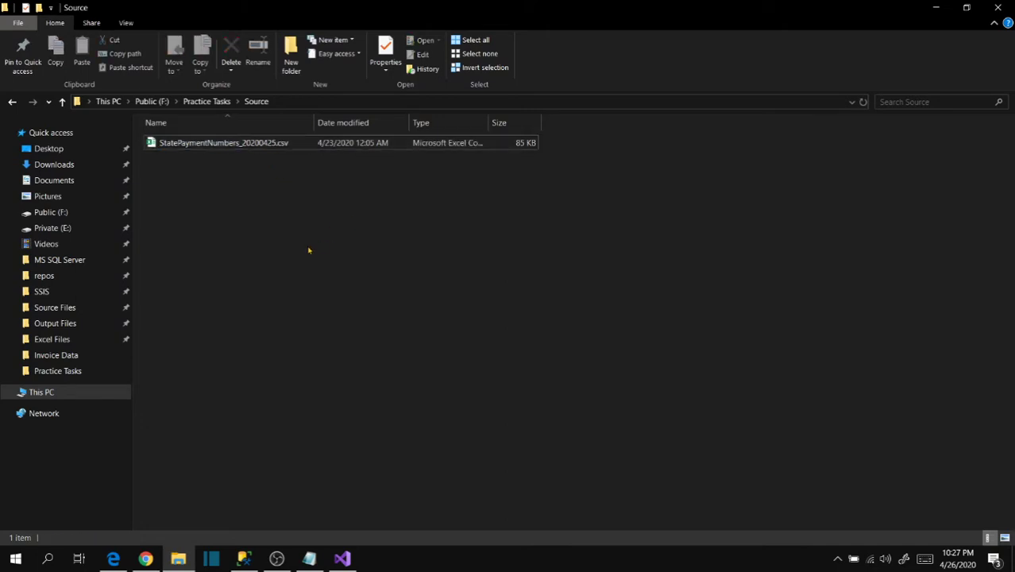
# Switch to Visual Studio, run the StatePaymentSummaryReport package and stop debugging.
pyautogui.click(342, 559)
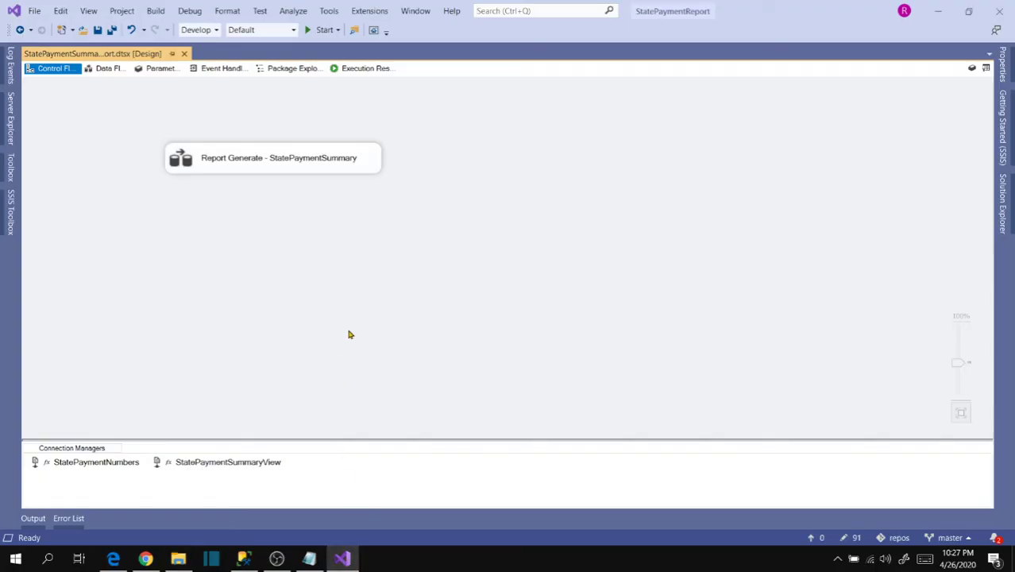
pyautogui.click(313, 32)
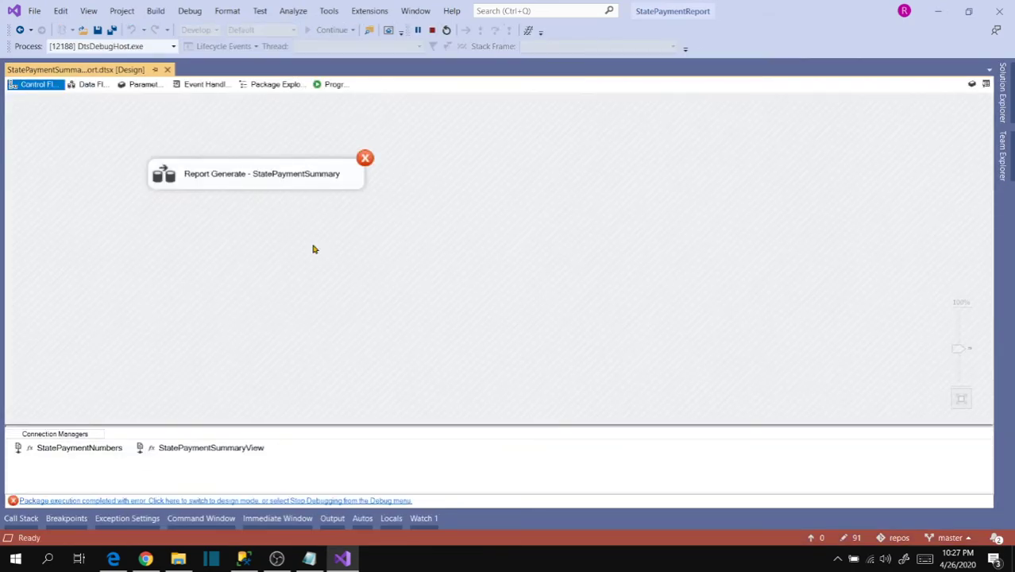
pyautogui.click(433, 30)
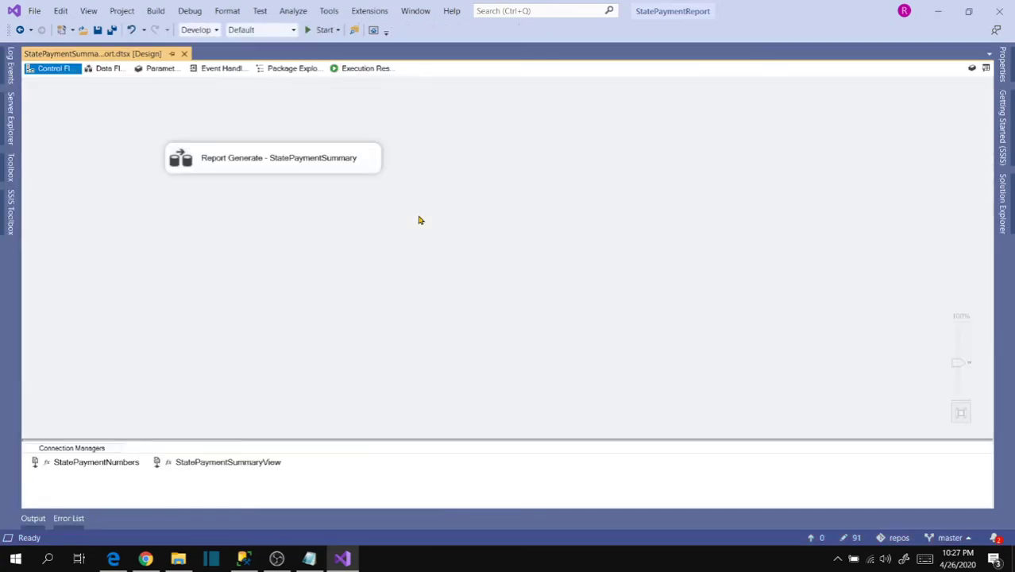
# Show the package variables and set the FilePath value to F:\Practice Tasks\Source\StatePaymentNumbers_20200425.csv.
pyautogui.rightClick(450, 167)
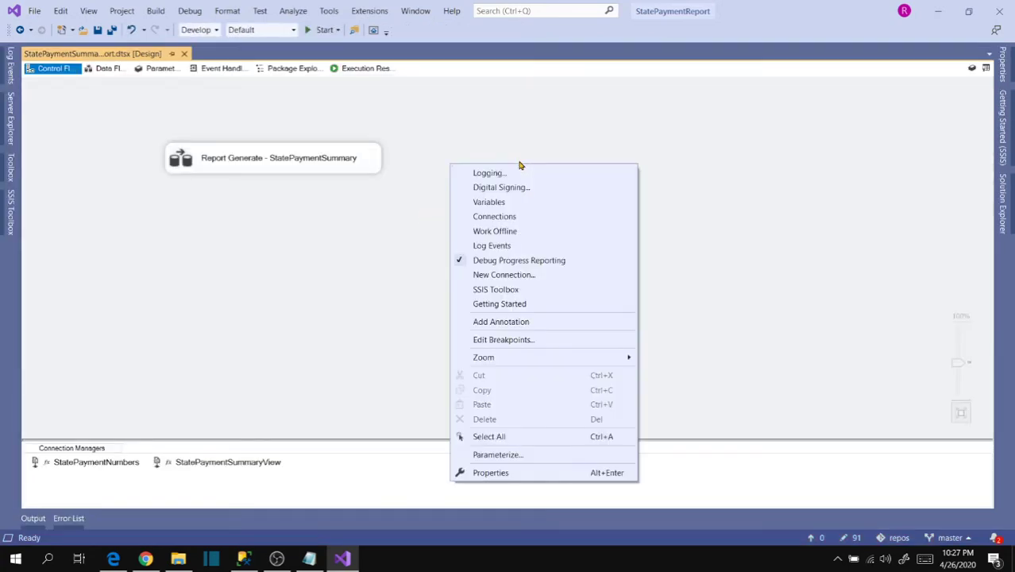
pyautogui.click(494, 201)
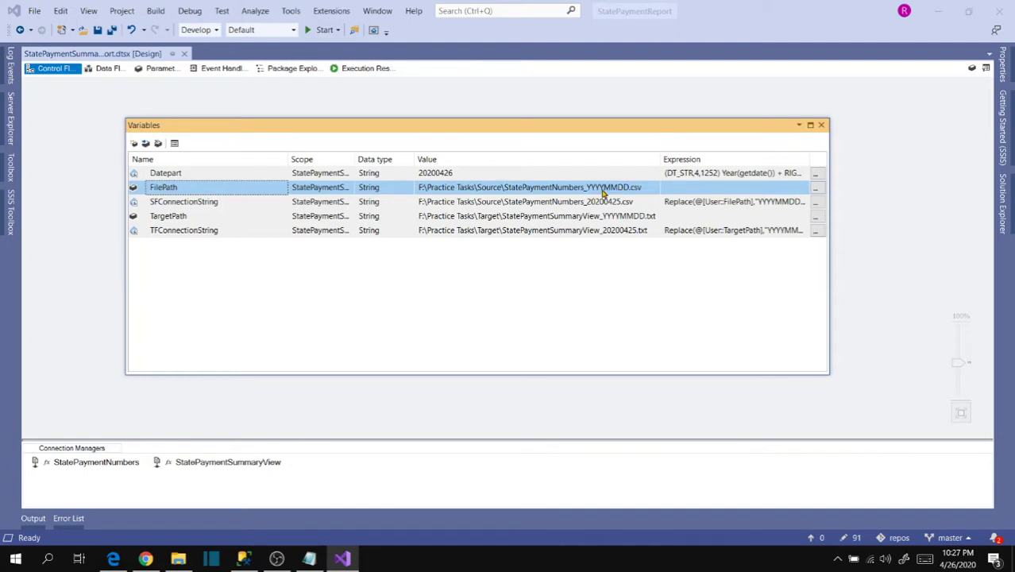
pyautogui.click(167, 202)
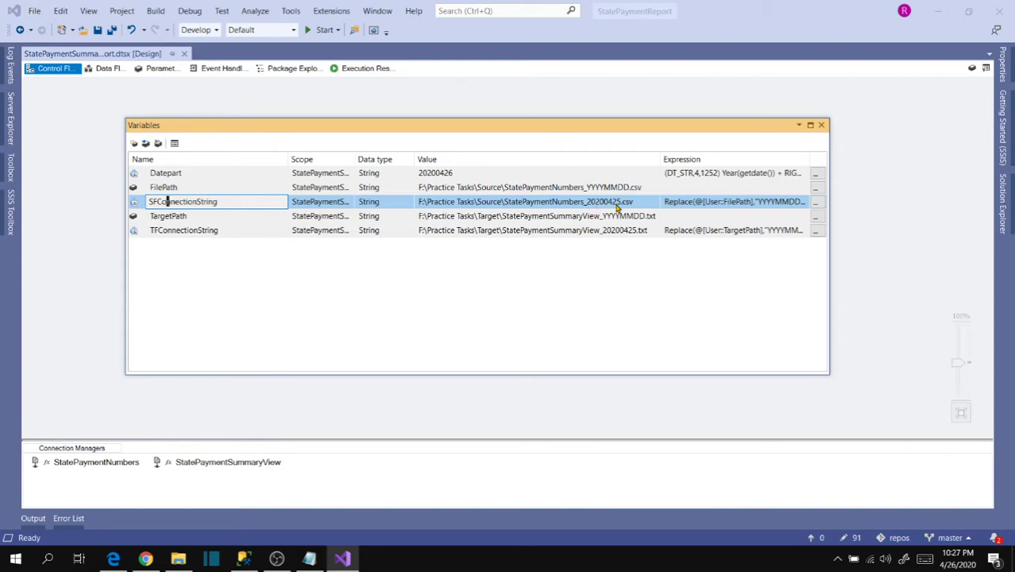
pyautogui.press('Return')
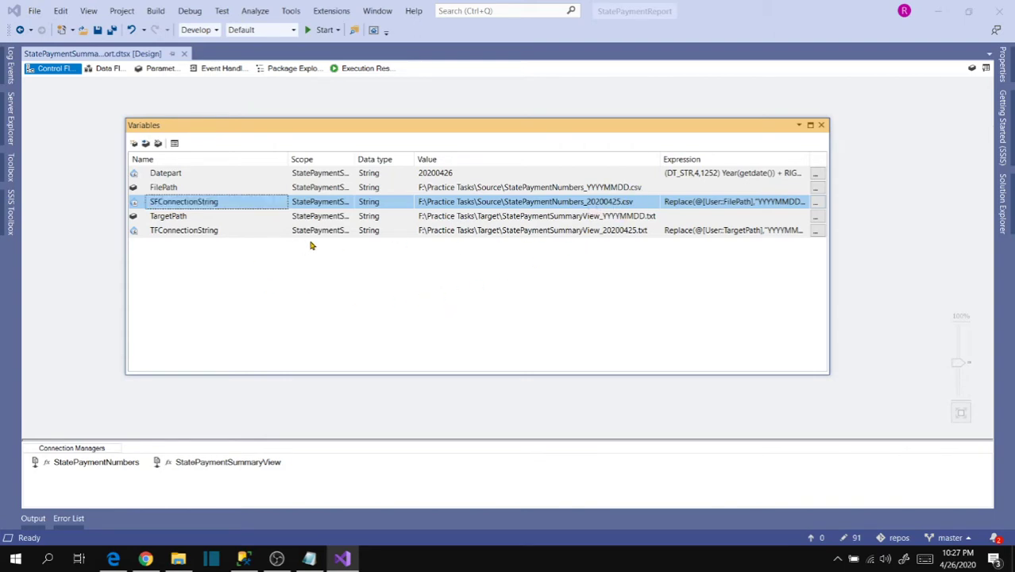
pyautogui.doubleClick(608, 191)
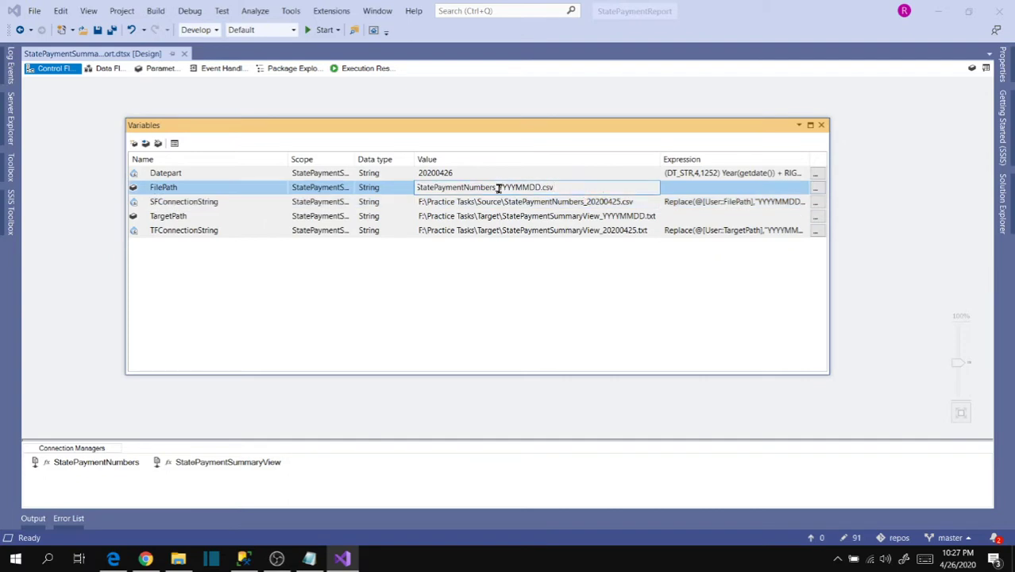
pyautogui.moveTo(499, 187); pyautogui.dragTo(541, 187)
pyautogui.write('20200425')
pyautogui.press('Return')
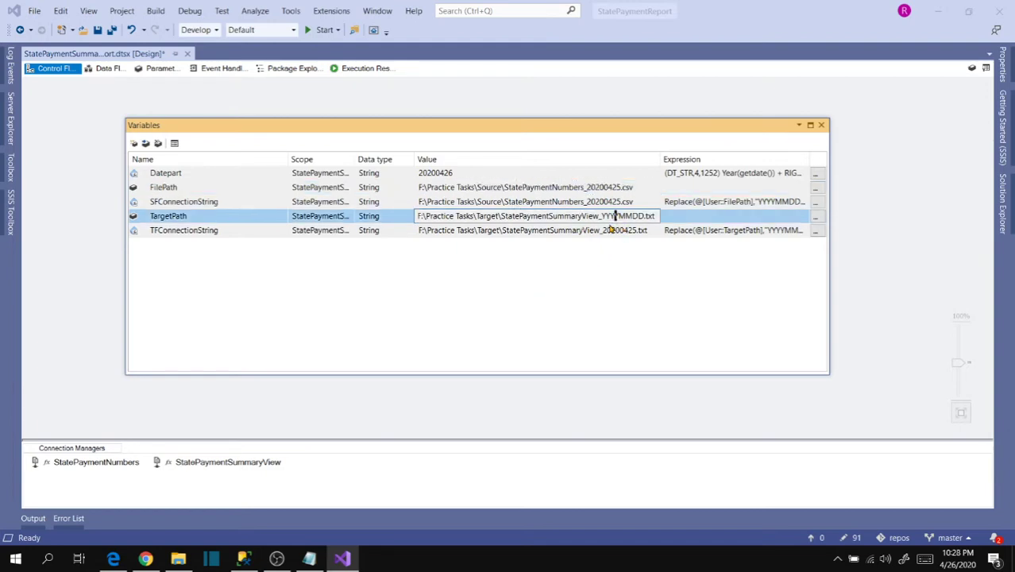
# Set the TargetPath variable's value to F:\Practice Tasks\Target\StatePaymentSummaryView_20200425.txt.
pyautogui.click(605, 216)
pyautogui.moveTo(602, 216); pyautogui.dragTo(645, 216)
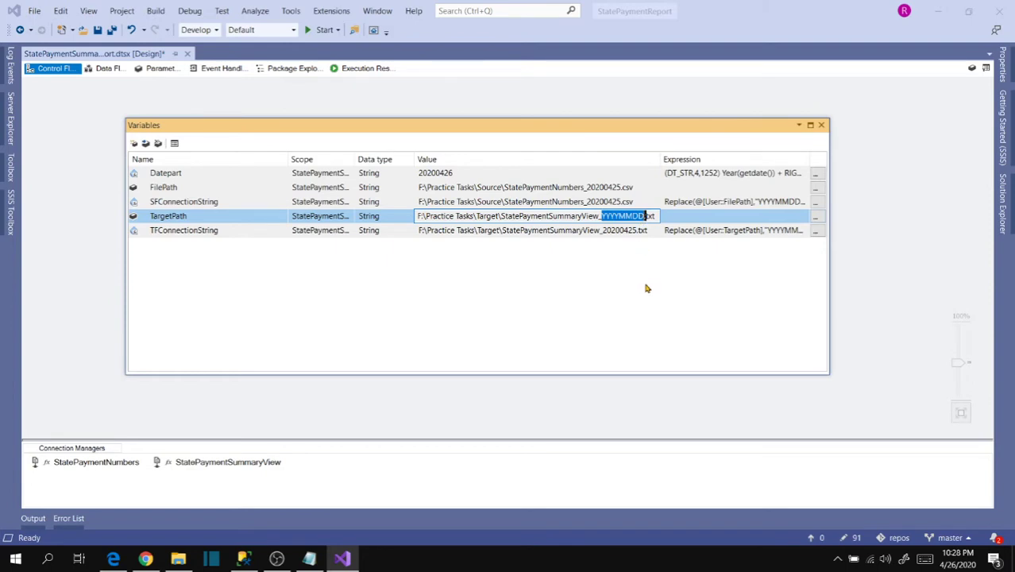
pyautogui.write('20200425')
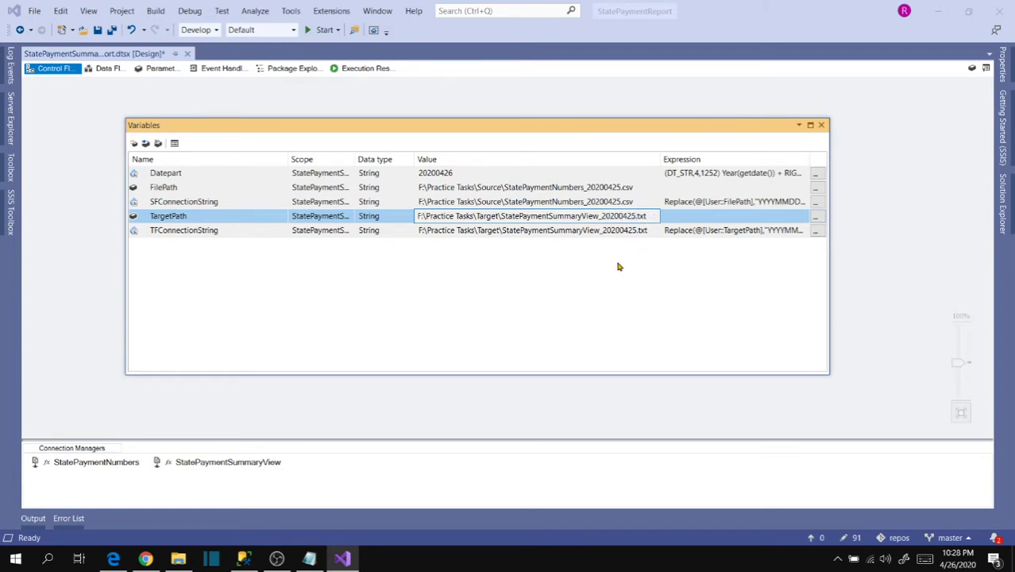
pyautogui.press('Return')
pyautogui.click(912, 227)
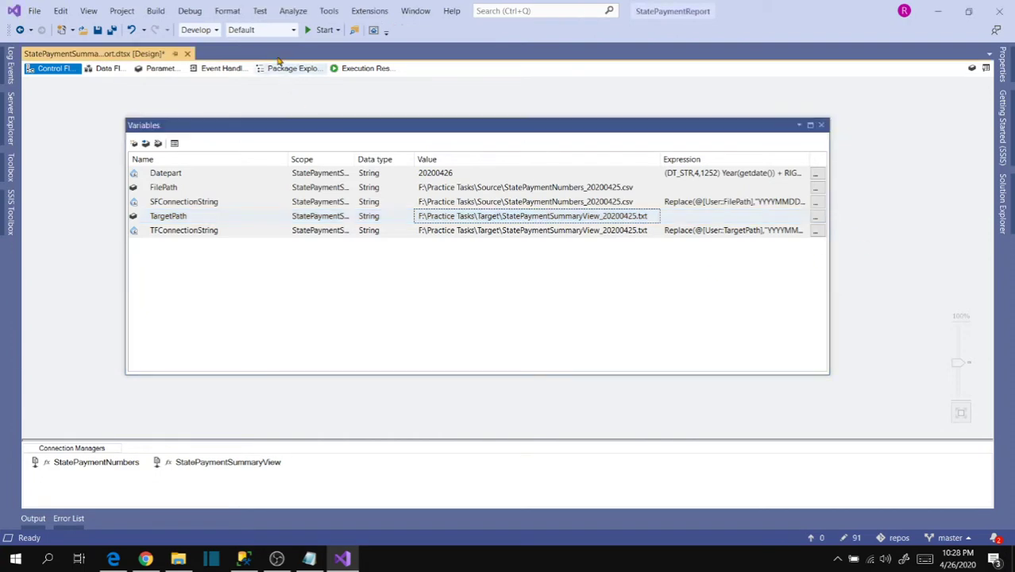
# Run the package, check the Practice Tasks\Target folder in File Explorer for the generated report, and end the debugging session.
pyautogui.click(307, 30)
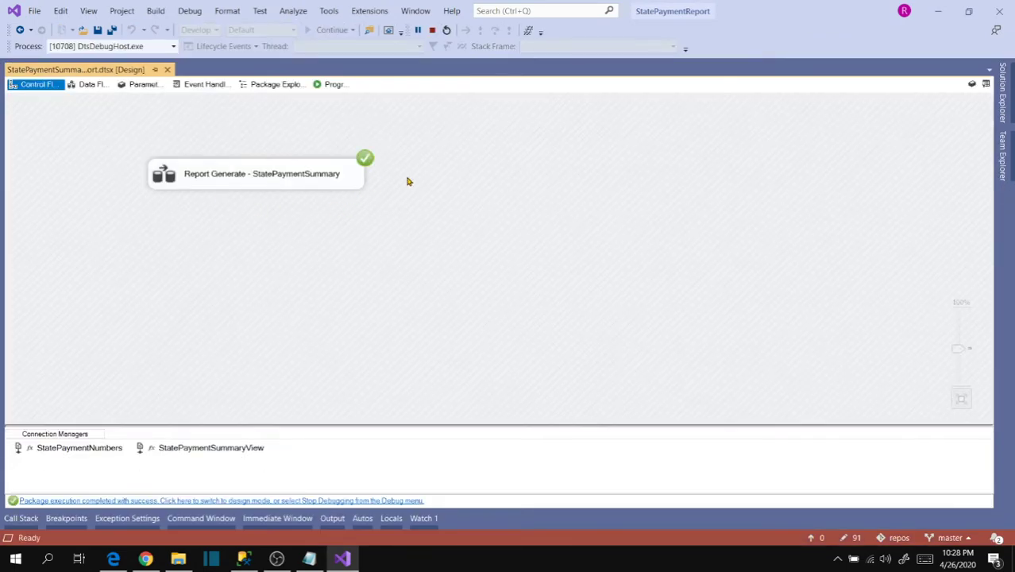
pyautogui.click(178, 559)
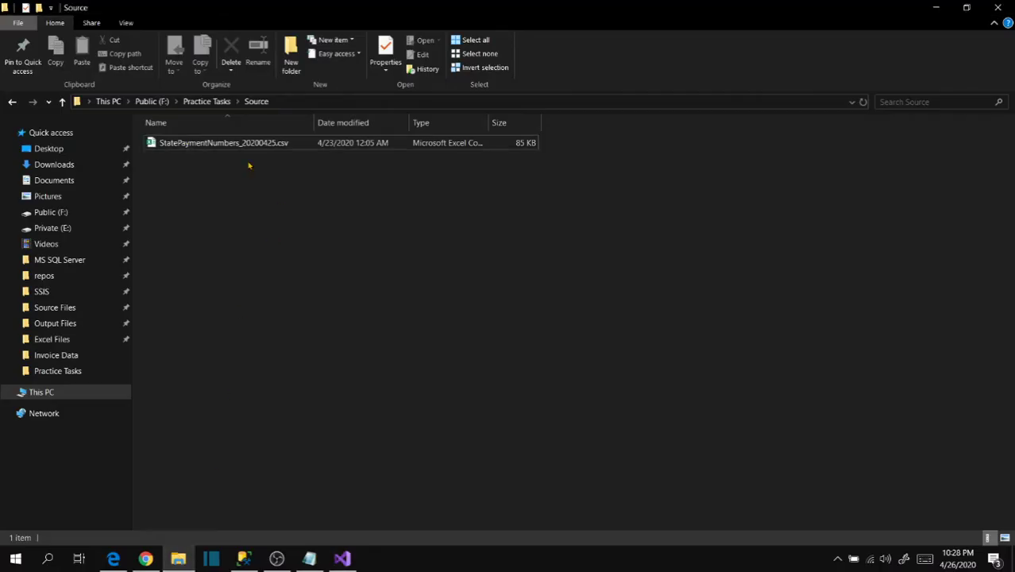
pyautogui.click(206, 101)
pyautogui.click(211, 156)
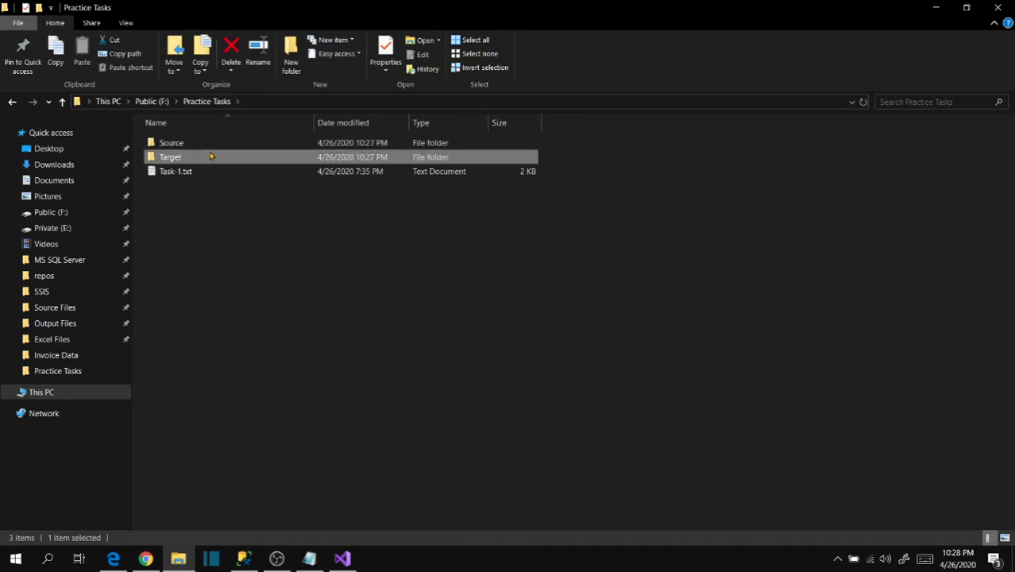
pyautogui.doubleClick(212, 157)
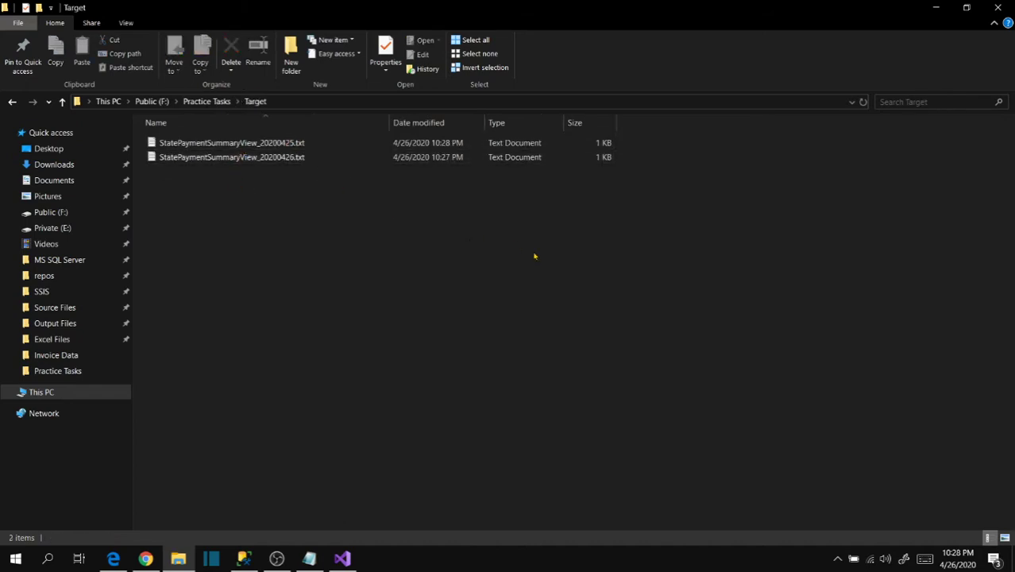
pyautogui.click(342, 559)
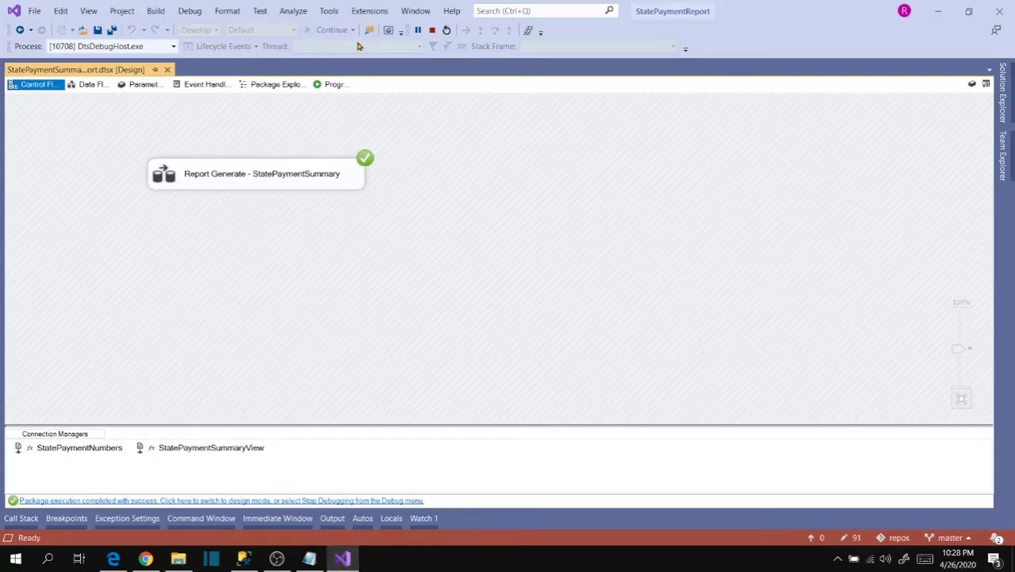
pyautogui.click(433, 31)
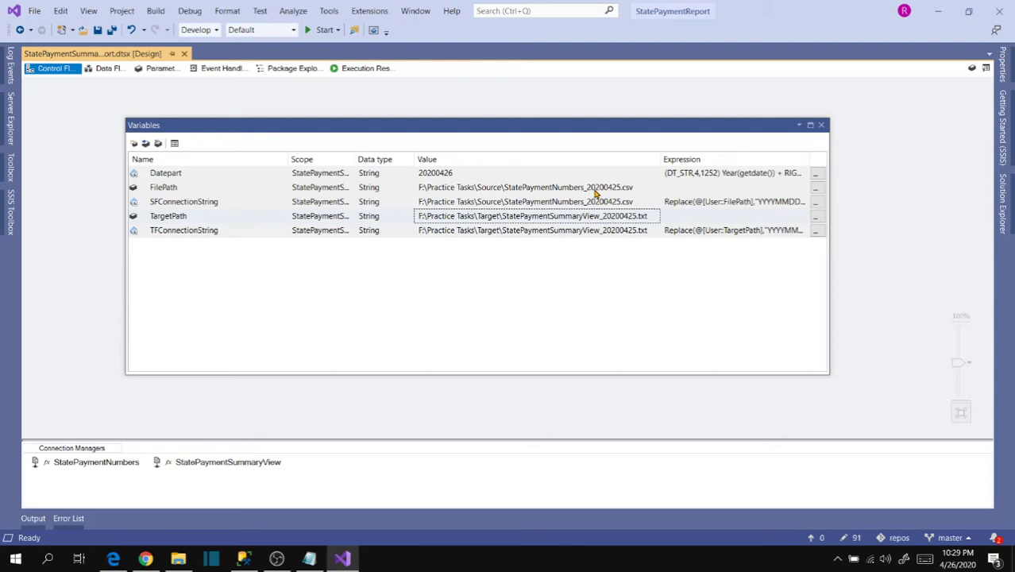
# Inspect the FilePath variable's value and the deployed package and jobs in SQL Server Management Studio.
pyautogui.click(587, 286)
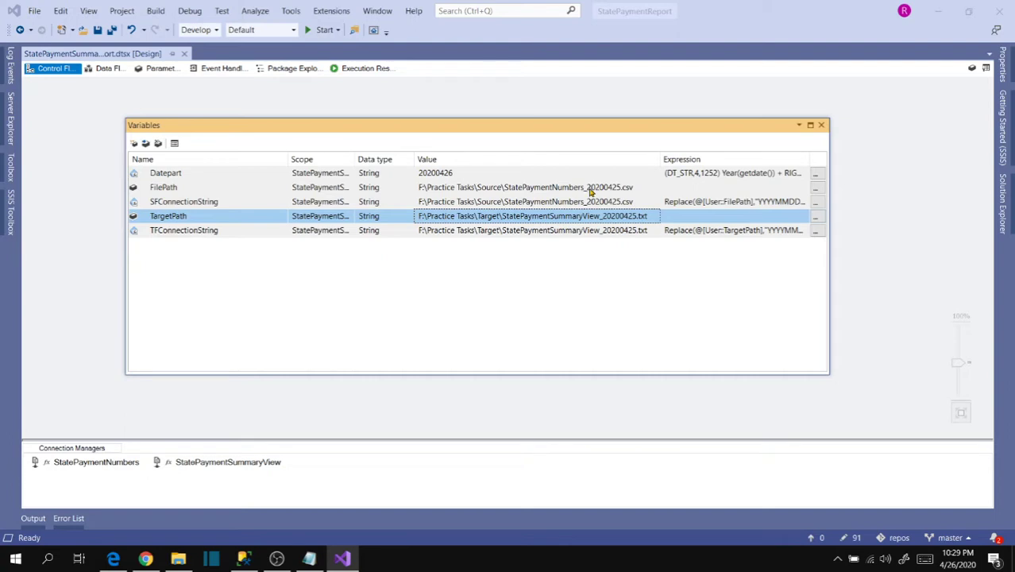
pyautogui.click(642, 188)
pyautogui.moveTo(642, 188); pyautogui.dragTo(400, 186)
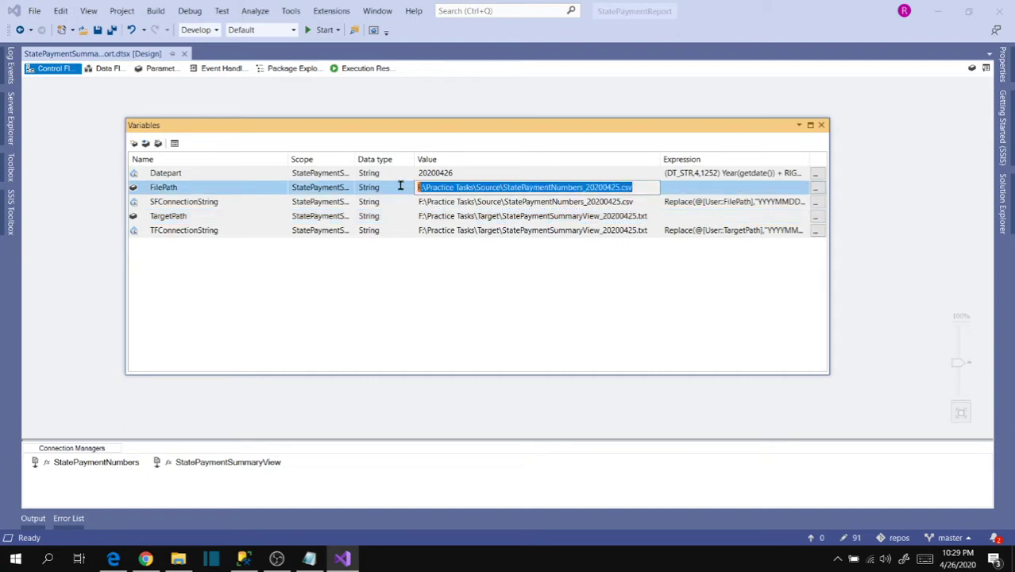
pyautogui.press('Escape')
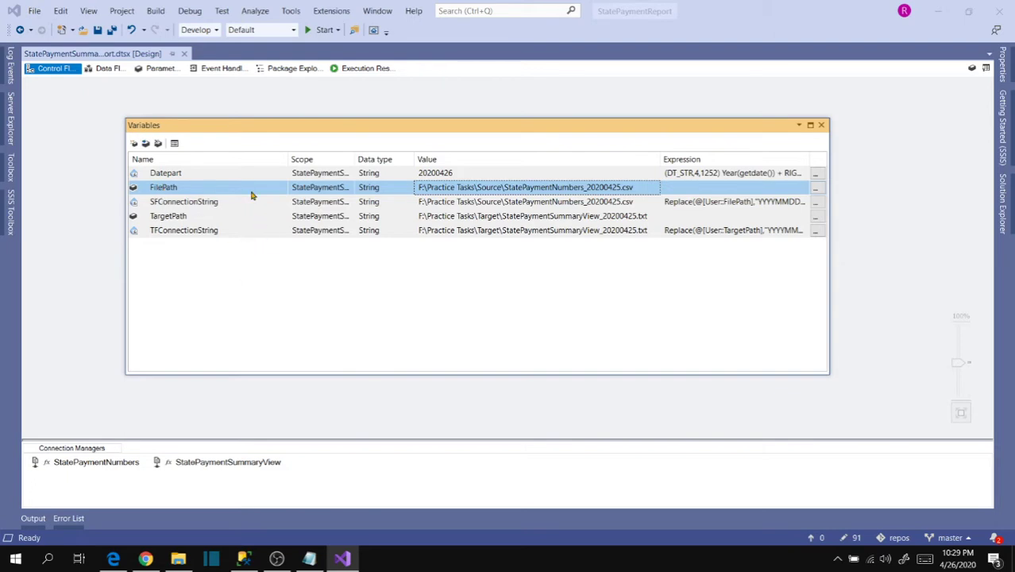
pyautogui.click(244, 558)
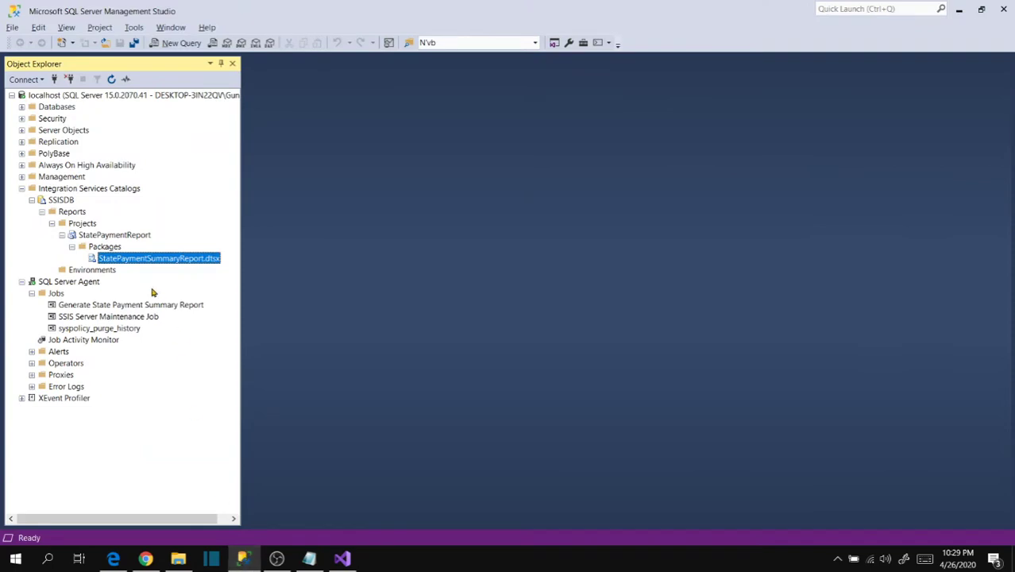
pyautogui.click(342, 558)
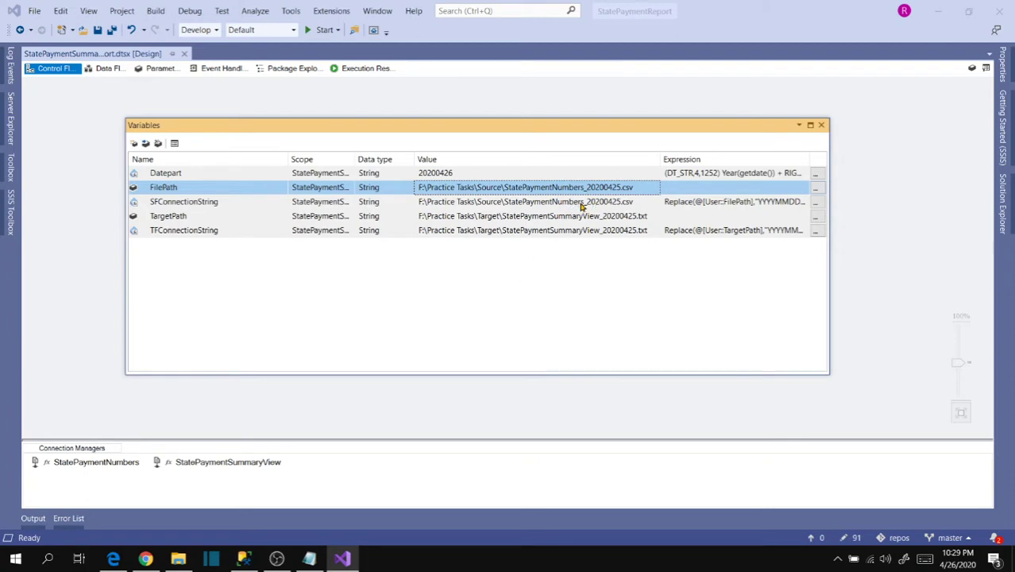
pyautogui.moveTo(244, 561)
# Replace the date in the FilePath variable with the placeholder YYYYMMDD, giving StatePaymentNumbers_YYYYMMDD.csv.
pyautogui.click(587, 189)
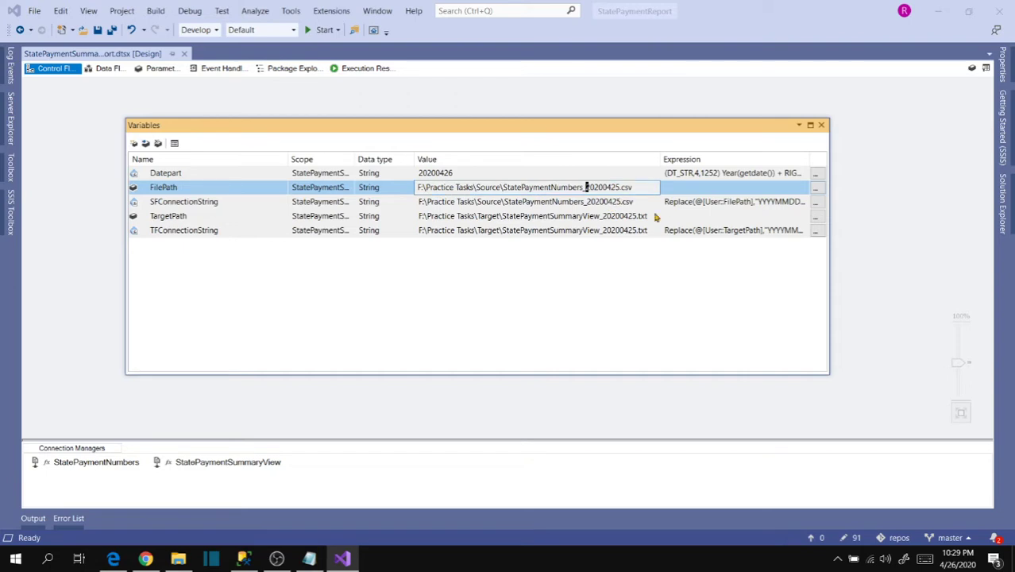
pyautogui.press('Delete')
pyautogui.press('Delete')
pyautogui.press('Delete')
pyautogui.press('Delete')
pyautogui.press('Delete')
pyautogui.press('Delete')
pyautogui.write('YYYYMMDD')
pyautogui.click(629, 249)
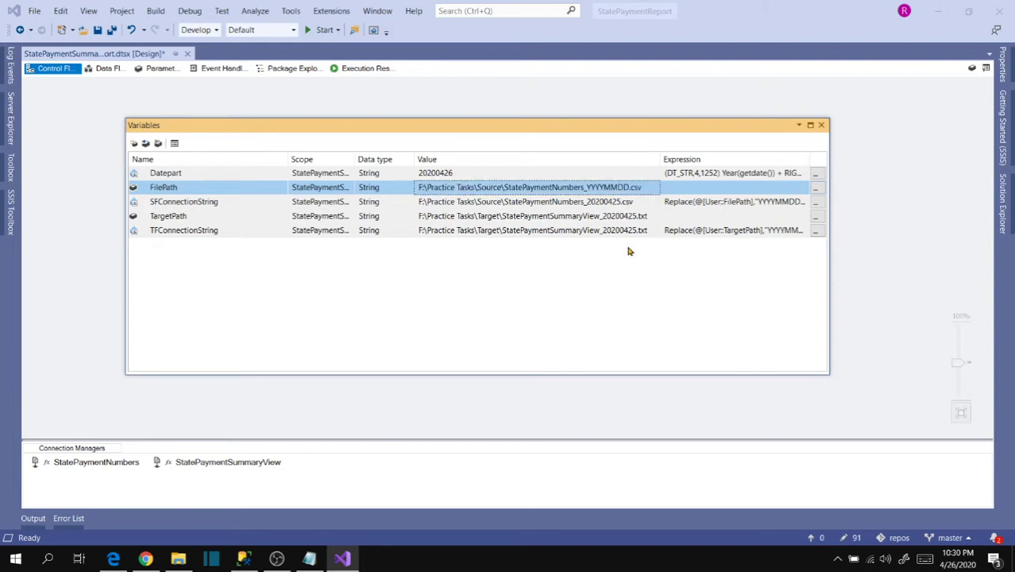
# Replace the date in the TargetPath variable with YYYYMMDD, giving StatePaymentSummaryView_YYYYMMDD.txt.
pyautogui.click(607, 215)
pyautogui.moveTo(600, 216); pyautogui.dragTo(641, 216)
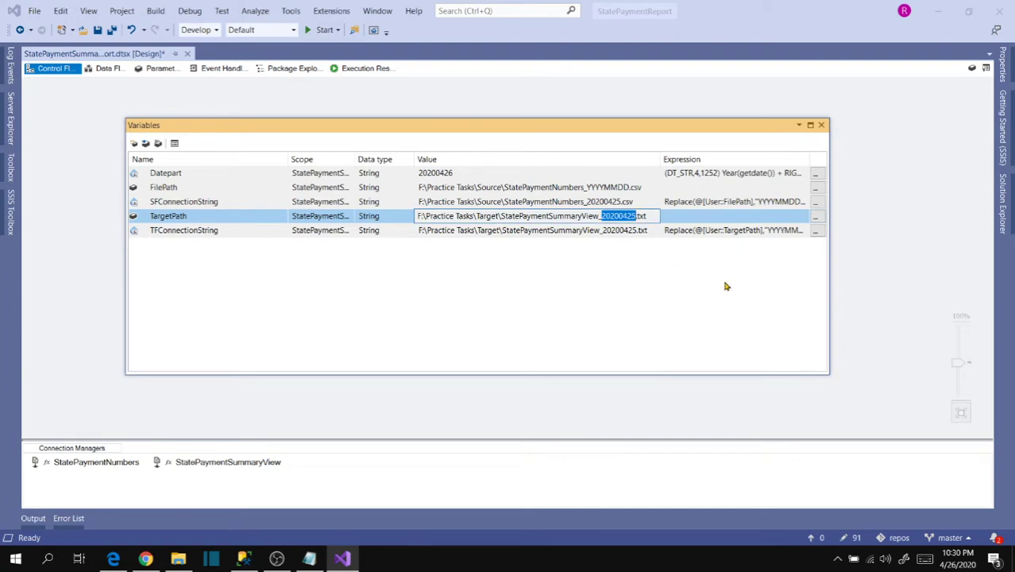
pyautogui.write('YYYYMMDD')
pyautogui.press('Return')
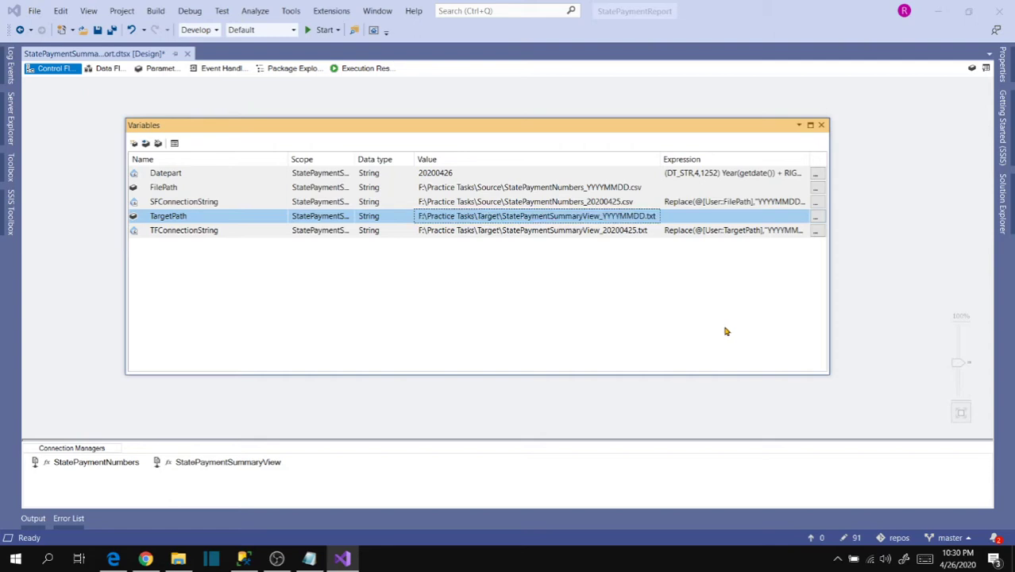
# Re-evaluate the SFConnectionString and TFConnectionString variable expressions, accept both, and save the package.
pyautogui.click(815, 202)
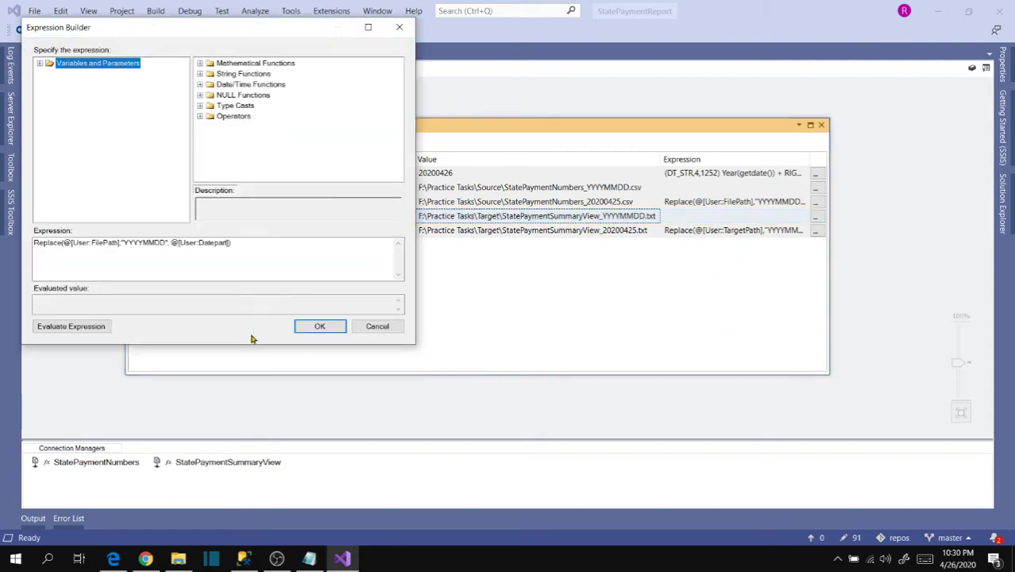
pyautogui.click(102, 328)
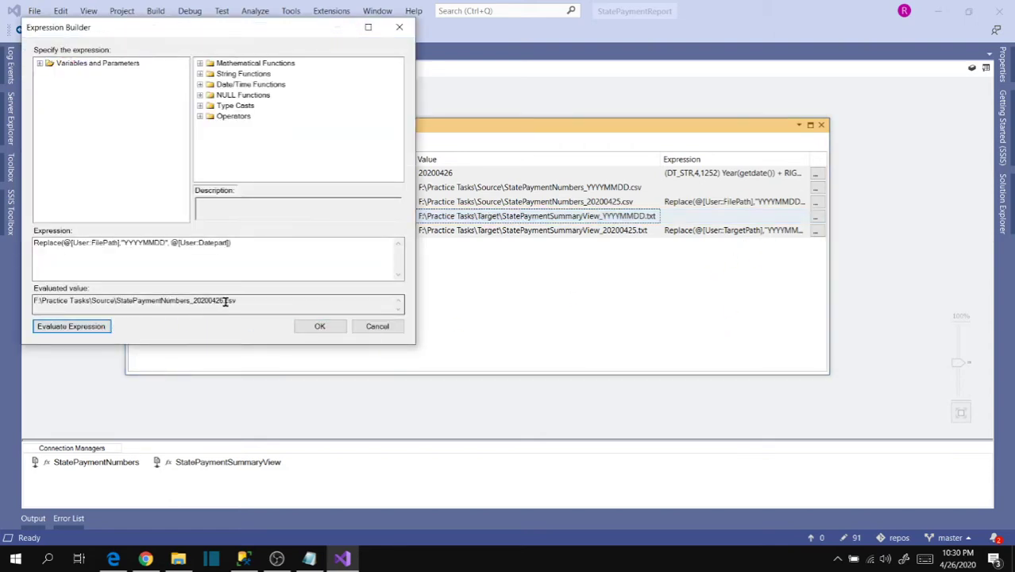
pyautogui.click(319, 326)
pyautogui.click(816, 231)
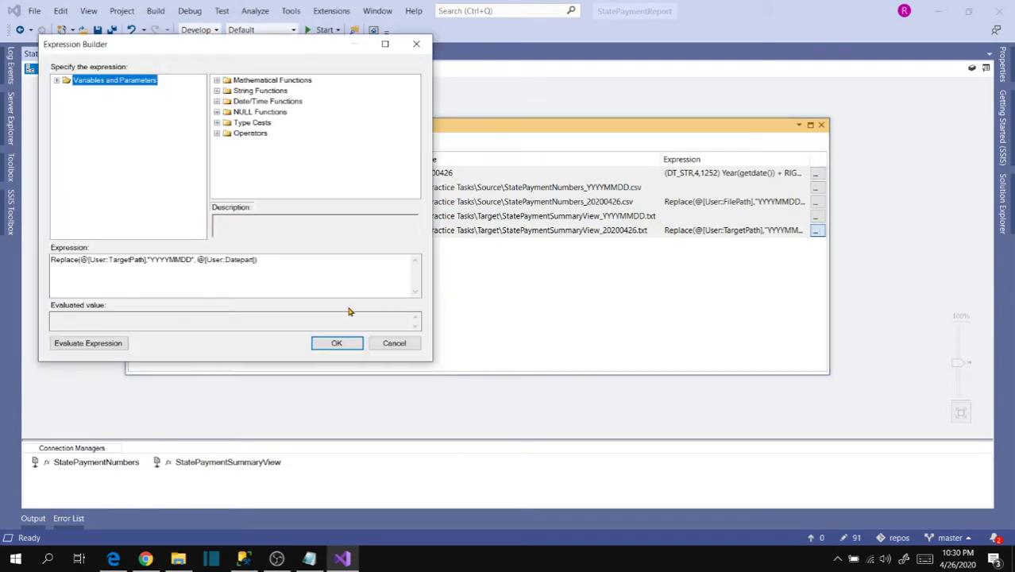
pyautogui.click(85, 342)
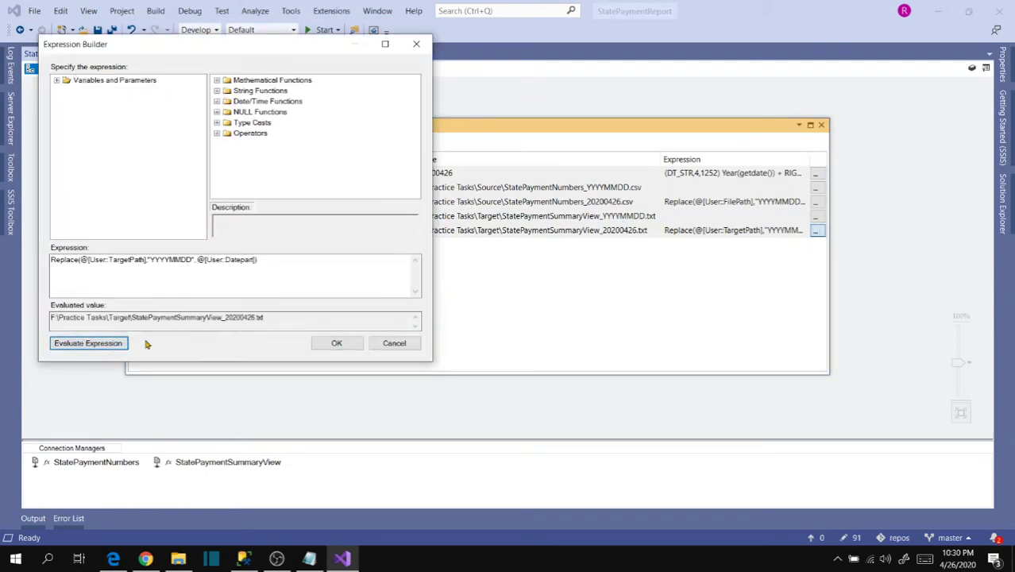
pyautogui.click(336, 343)
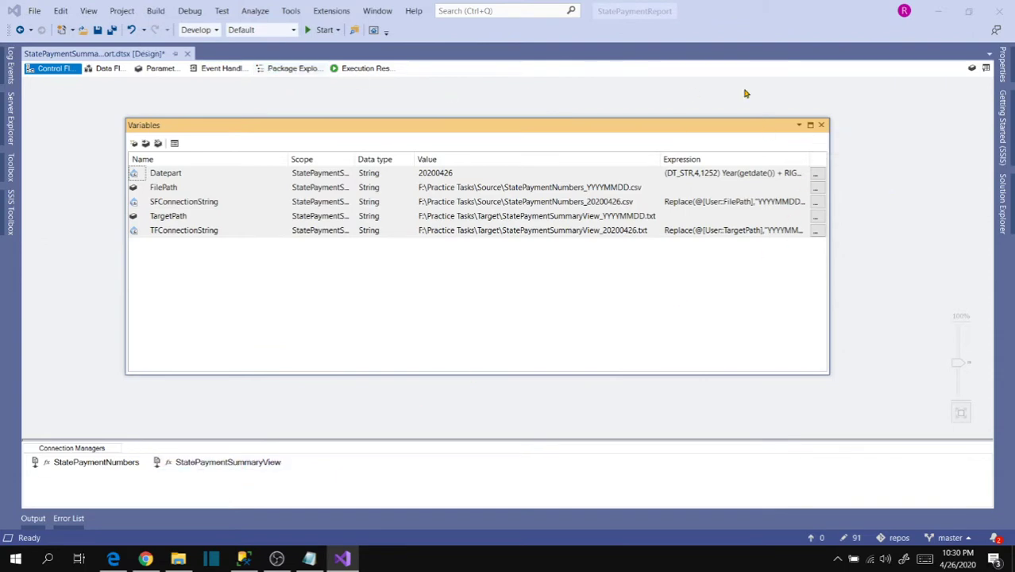
pyautogui.click(821, 125)
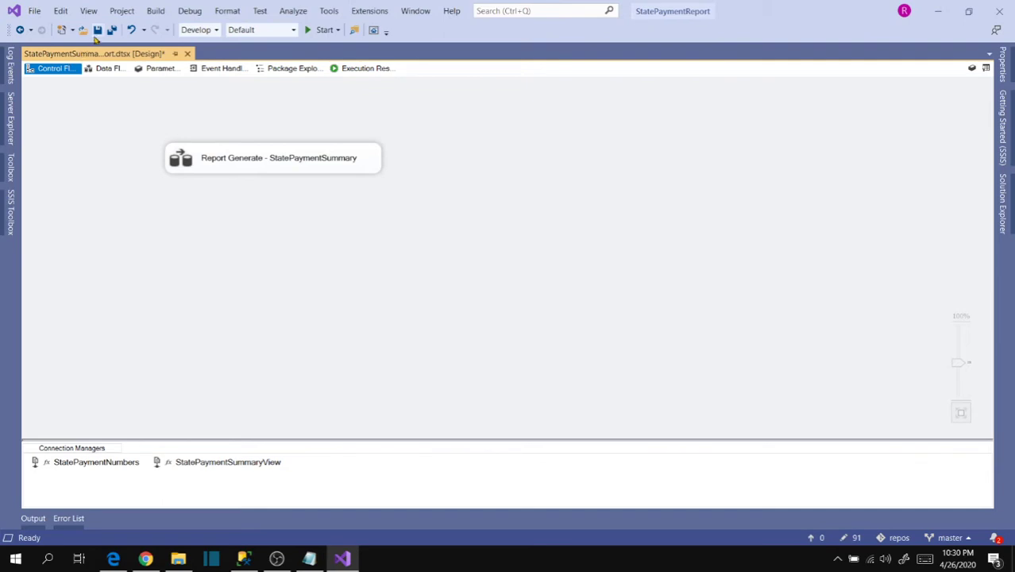
pyautogui.hotkey('ctrl', 's')
# Add a package parameter named SrcFilePath with the data type String.
pyautogui.click(162, 69)
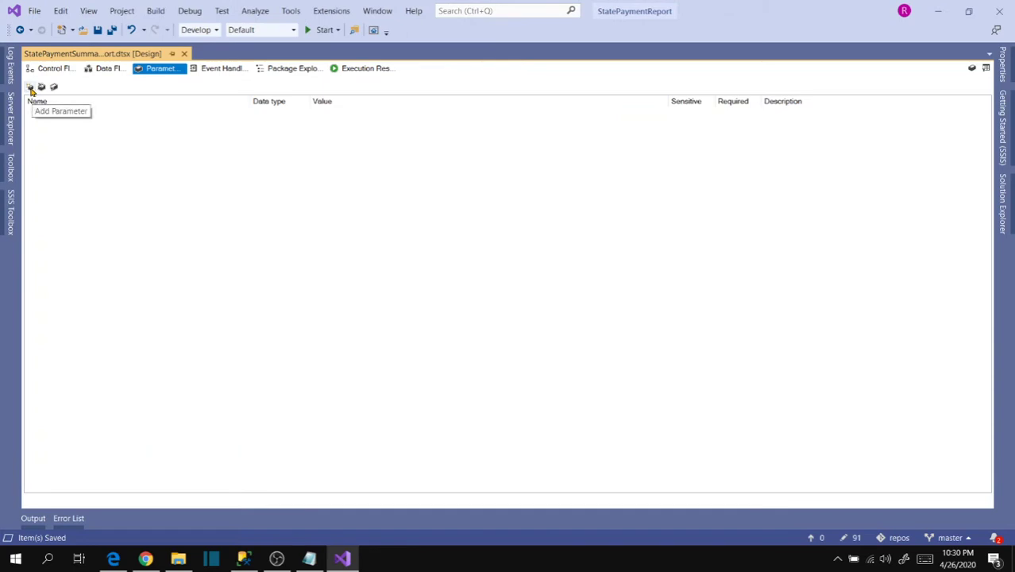
pyautogui.click(31, 89)
pyautogui.click(168, 112)
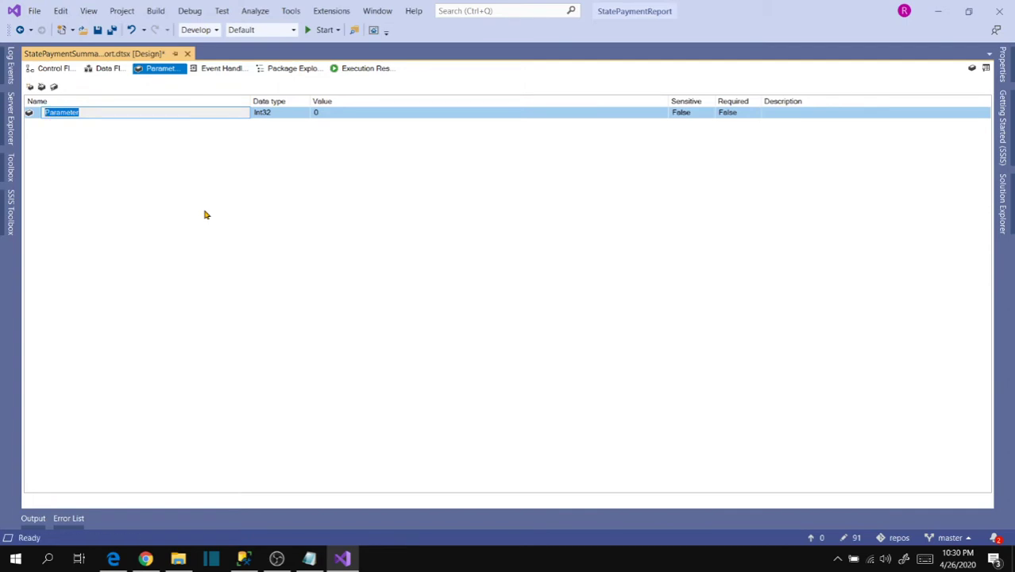
pyautogui.write('SrcFilePath')
pyautogui.doubleClick(109, 114)
pyautogui.write('S')
pyautogui.click(291, 112)
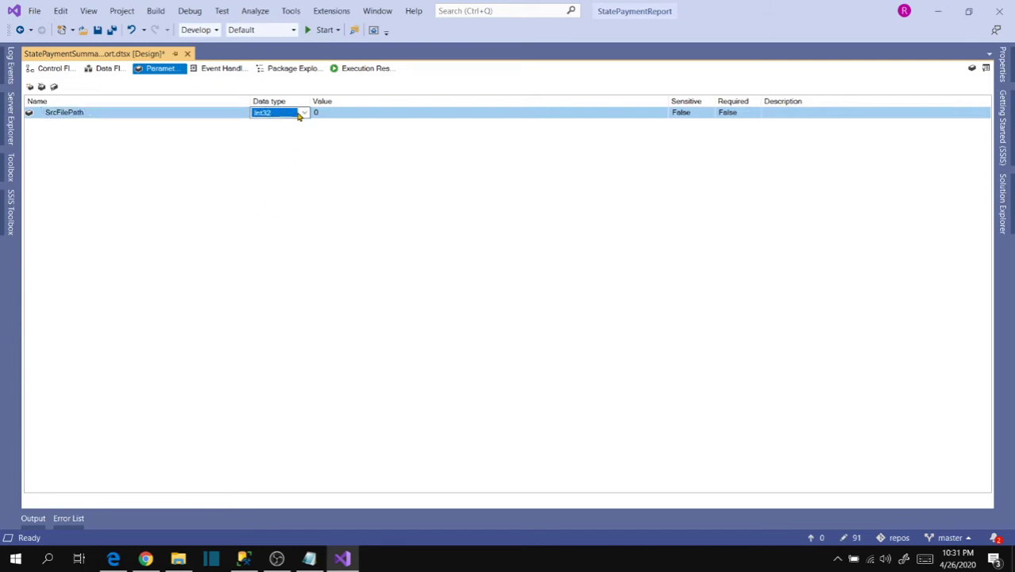
pyautogui.click(303, 112)
pyautogui.click(273, 171)
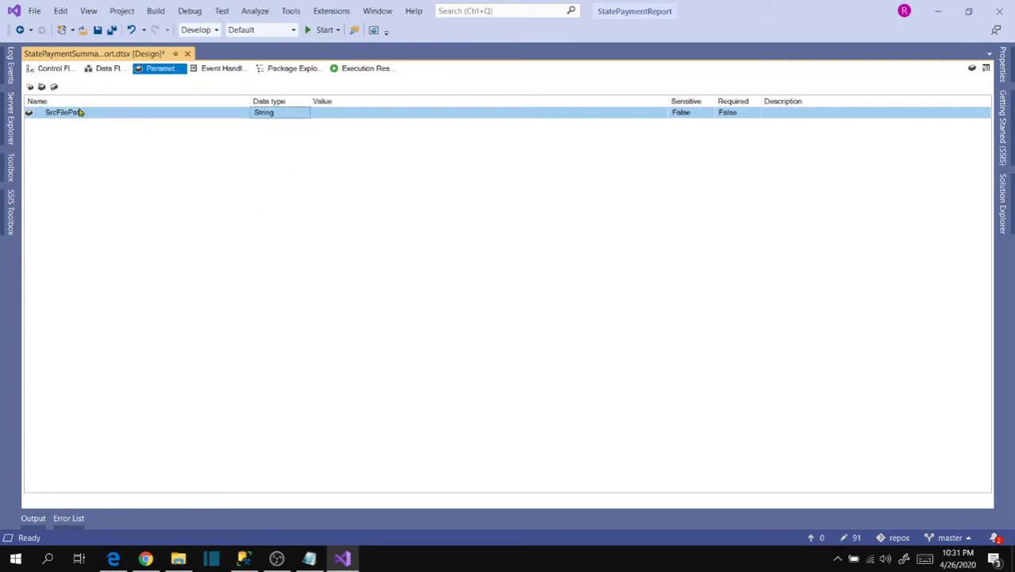
# Add a second package parameter named TargetFilePath with the data type String.
pyautogui.click(30, 88)
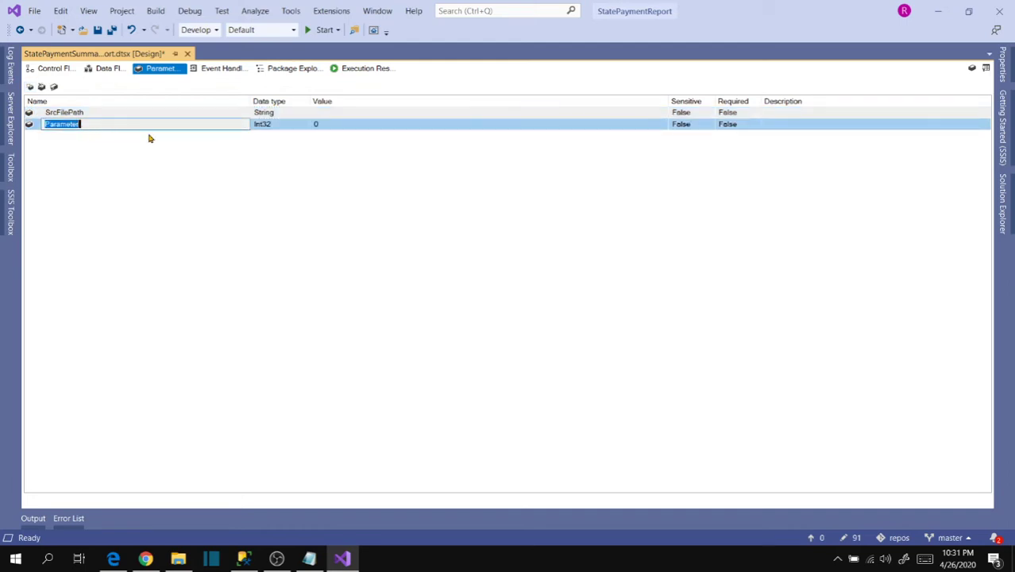
pyautogui.write('TargetFilePath')
pyautogui.click(296, 127)
pyautogui.click(303, 125)
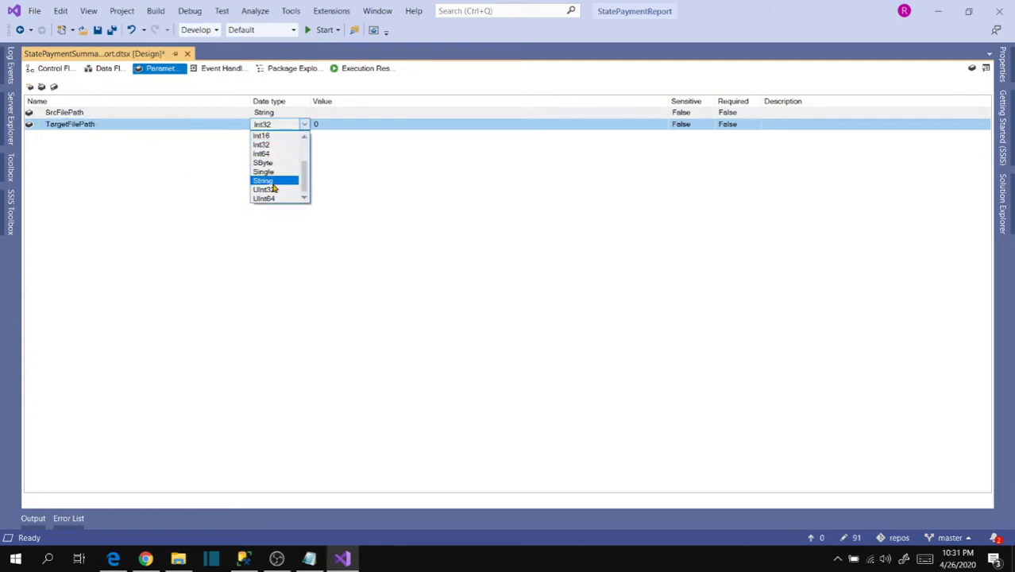
pyautogui.click(275, 181)
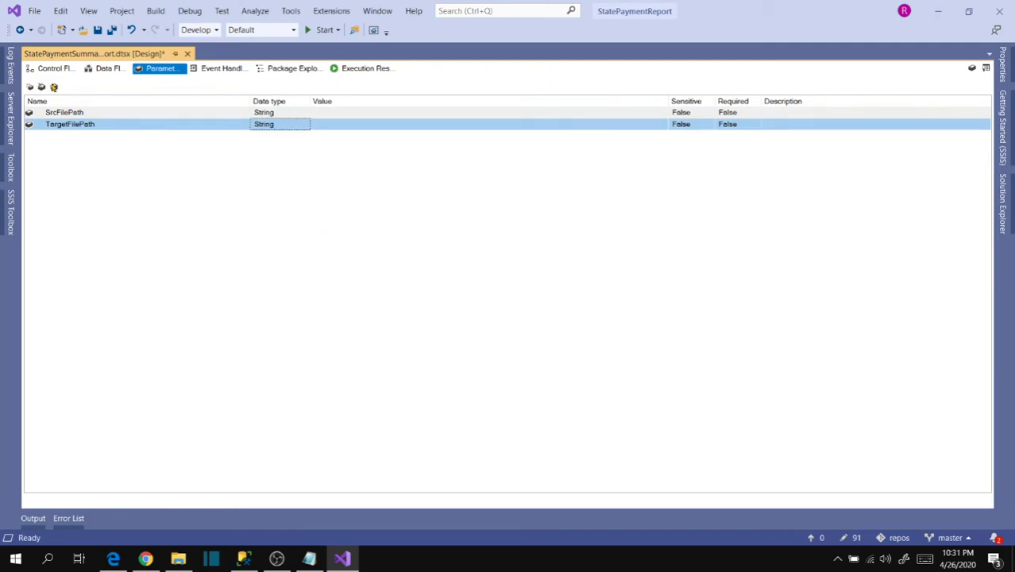
# Copy the FilePath variable's value, F:\Practice Tasks\Source\StatePaymentNumbers_YYYYMMDD.csv, into the value of the SrcFilePath parameter.
pyautogui.click(53, 68)
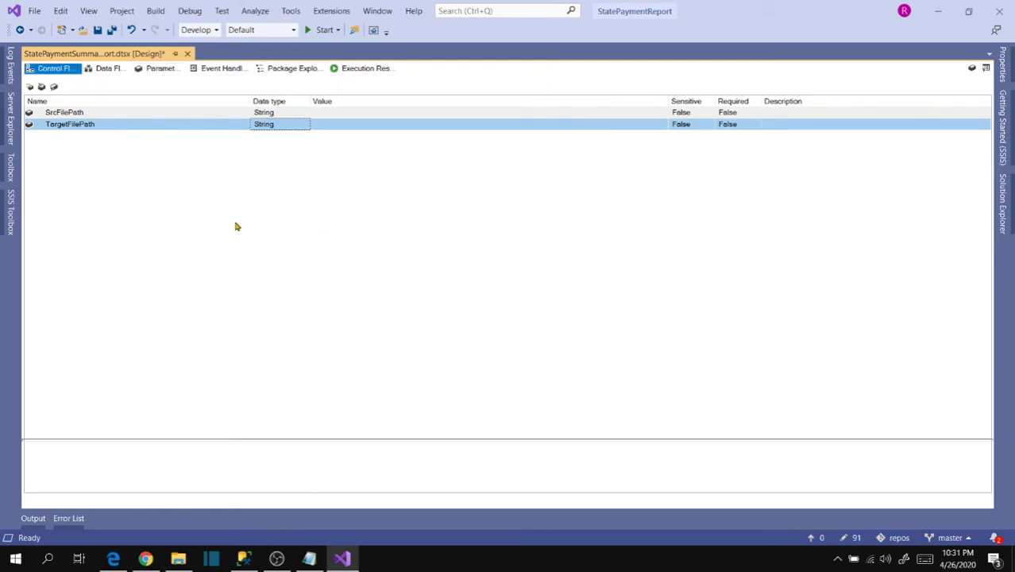
pyautogui.rightClick(211, 213)
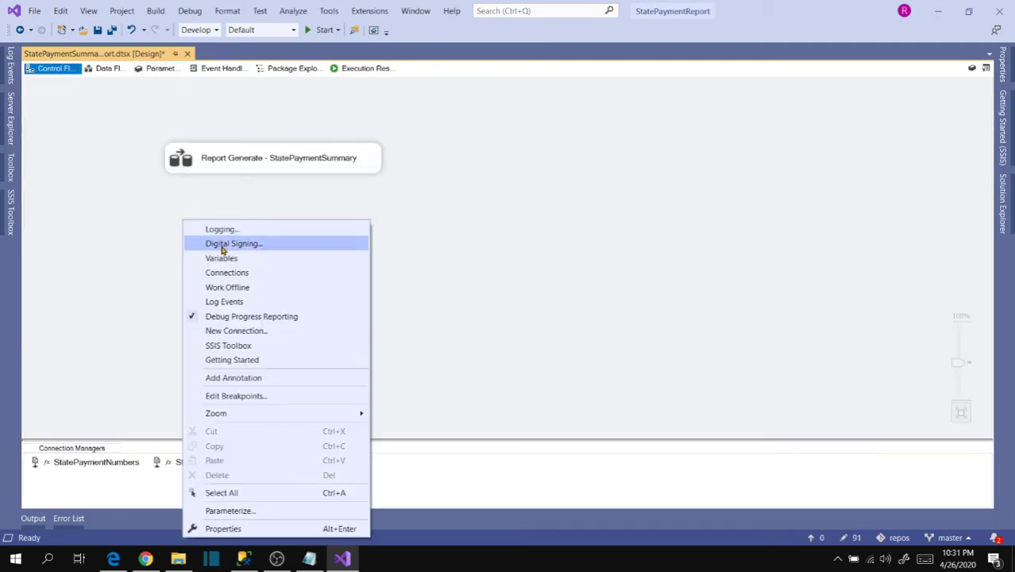
pyautogui.click(229, 260)
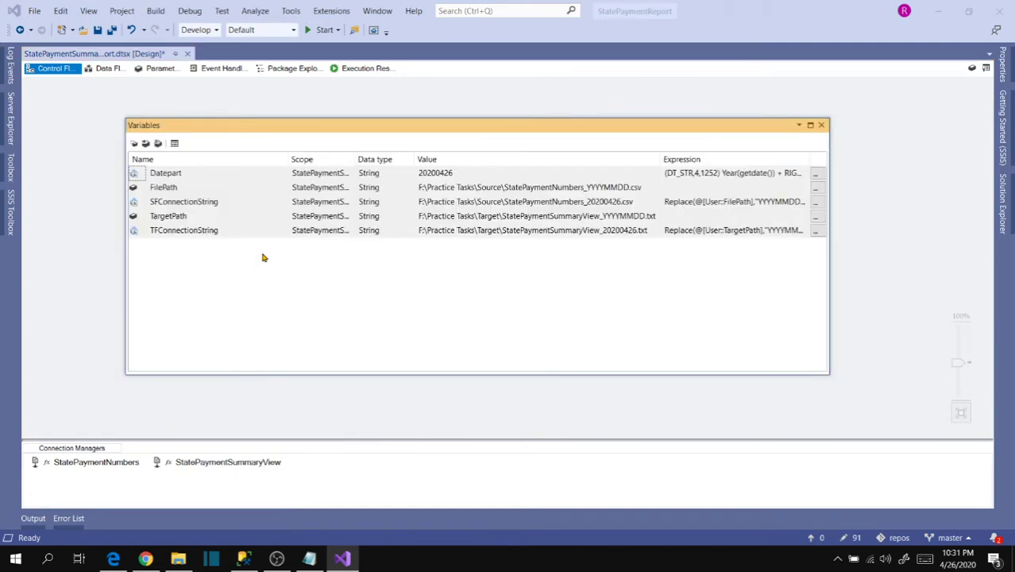
pyautogui.click(643, 190)
pyautogui.click(644, 188)
pyautogui.hotkey('ctrl', 'a')
pyautogui.hotkey('ctrl', 'c')
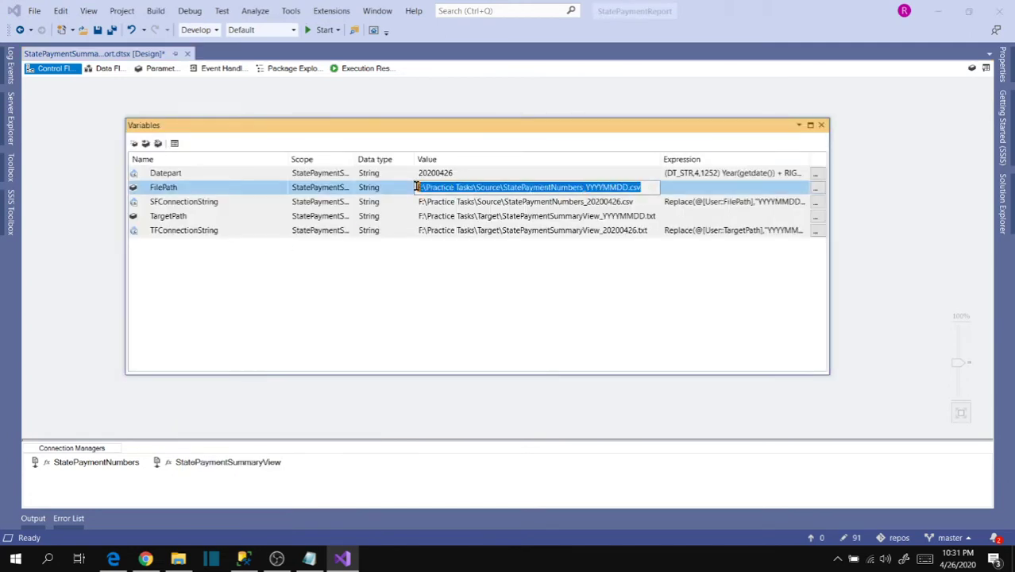
pyautogui.click(159, 68)
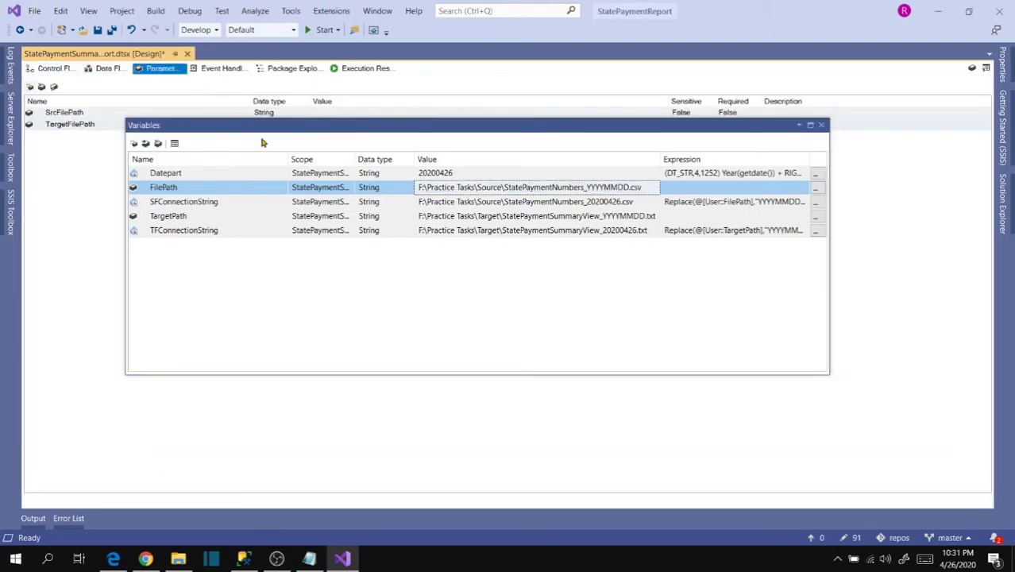
pyautogui.click(349, 113)
pyautogui.hotkey('ctrl', 'v')
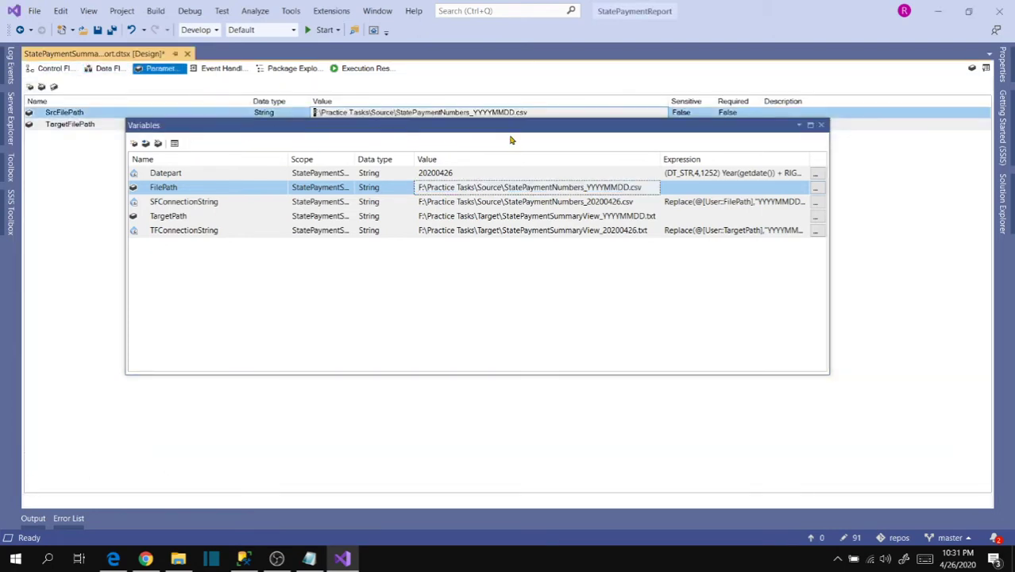
# Copy the TargetPath variable's value, F:\Practice Tasks\Target\StatePaymentSummaryView_YYYYMMDD.txt, into the value of the TargetFilePath parameter.
pyautogui.click(657, 220)
pyautogui.hotkey('ctrl', 'a')
pyautogui.hotkey('ctrl', 'c')
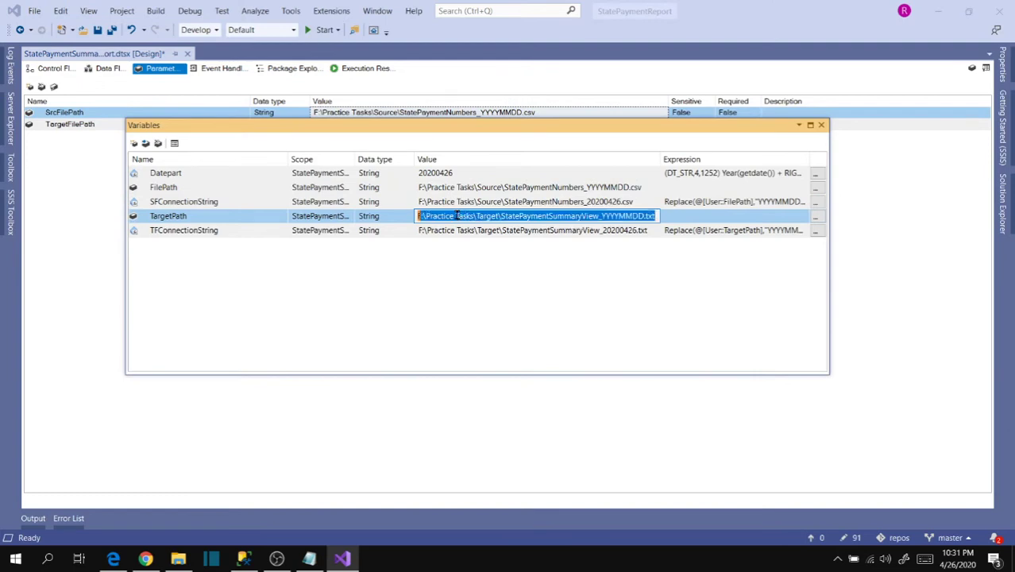
pyautogui.moveTo(464, 128); pyautogui.dragTo(455, 172)
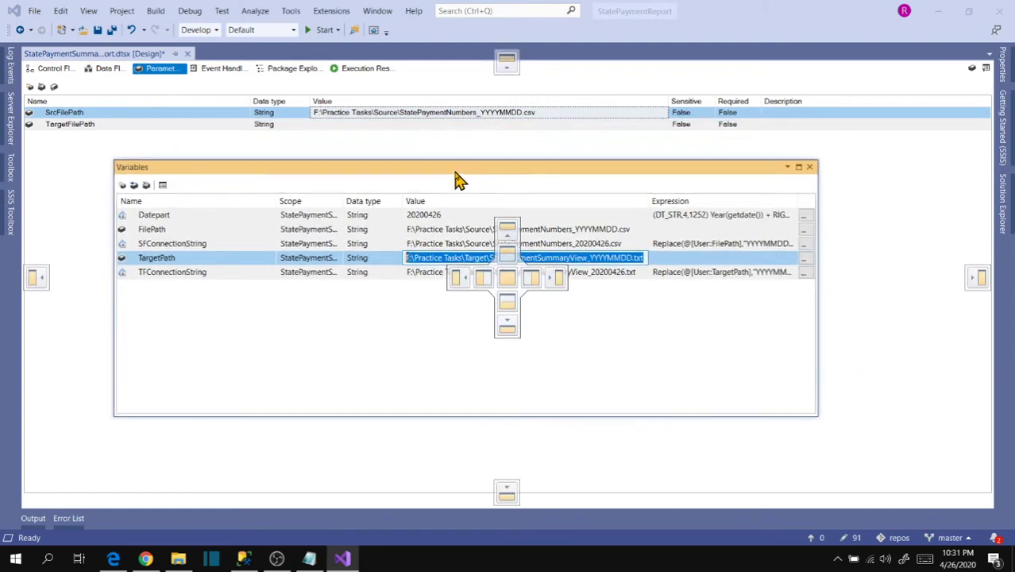
pyautogui.click(405, 125)
pyautogui.hotkey('ctrl', 'v')
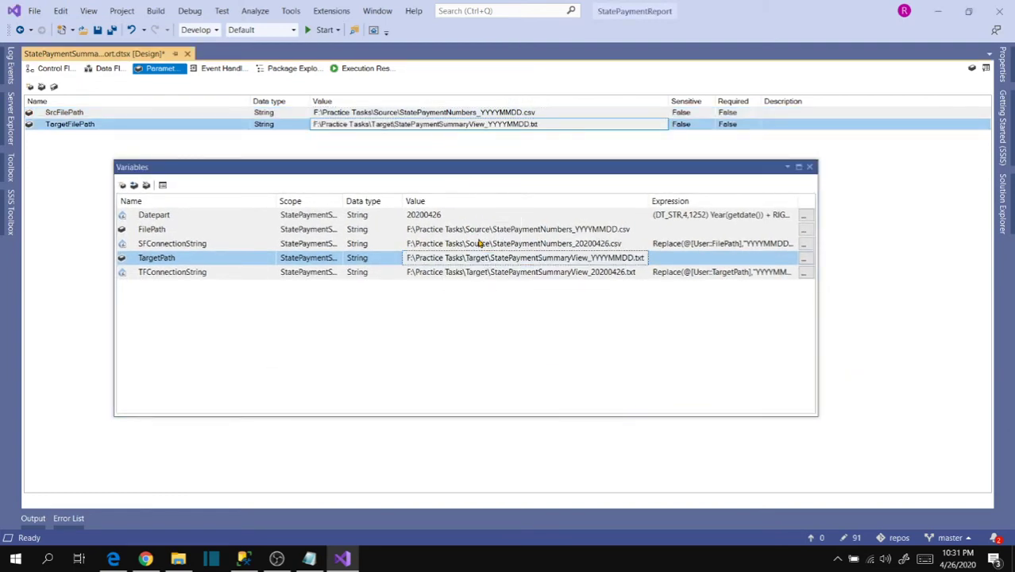
pyautogui.click(570, 317)
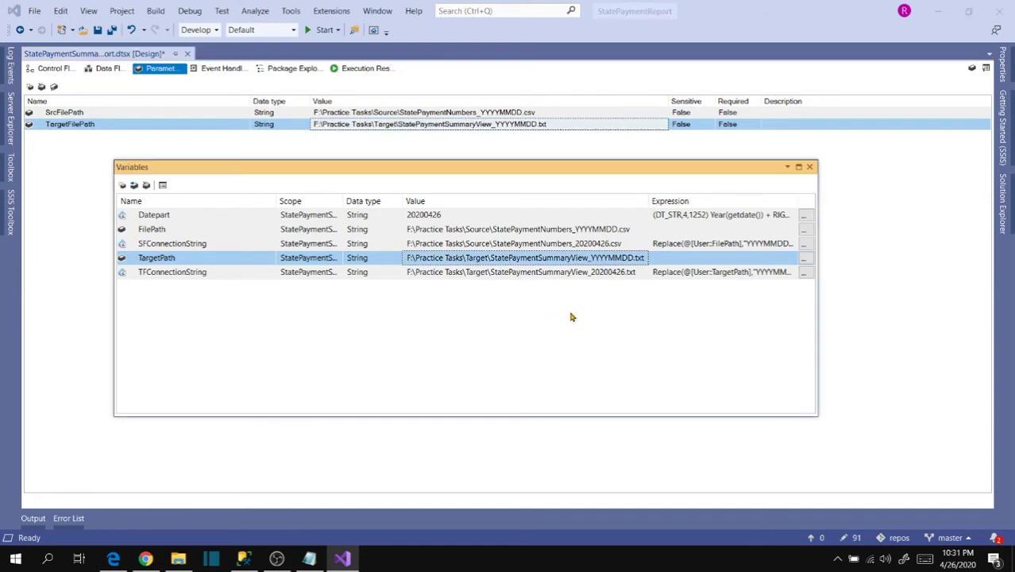
# Delete the FilePath and TargetPath variables from the package.
pyautogui.click(637, 230)
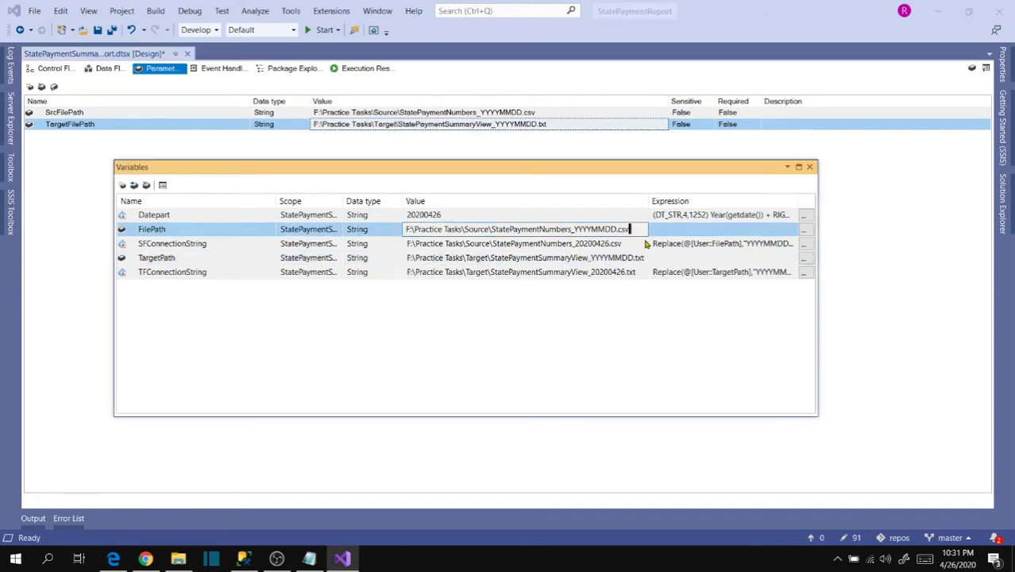
pyautogui.click(146, 185)
pyautogui.click(159, 246)
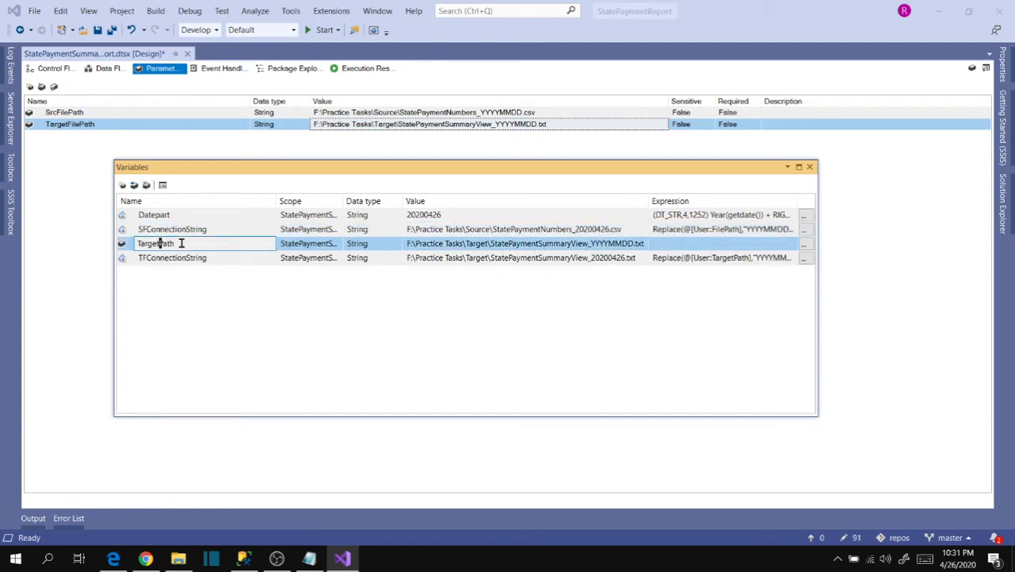
pyautogui.click(146, 185)
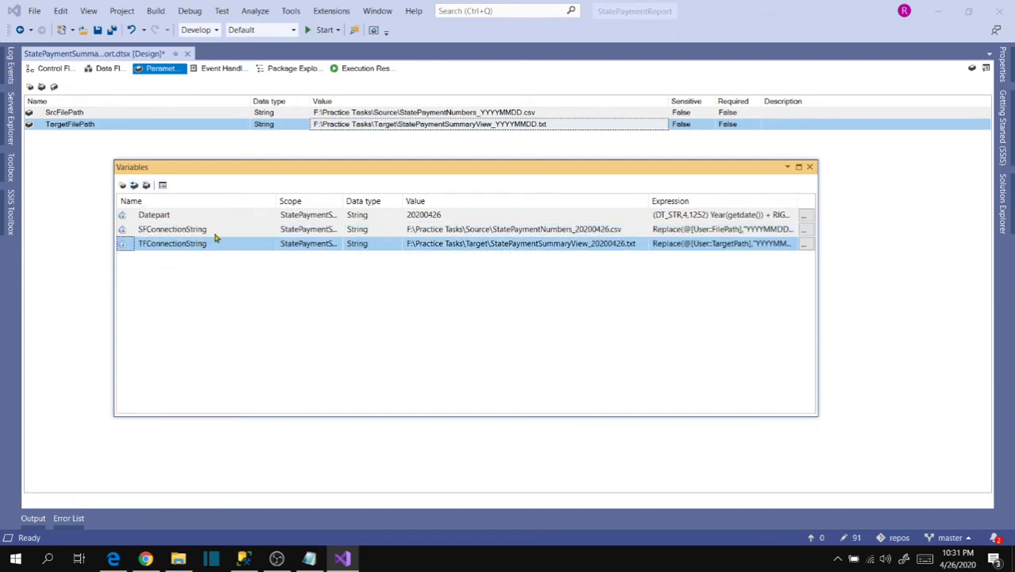
# In the SFConnectionString expression, replace @[User::FilePath] with @[$Package::SrcFilePath], evaluate it and accept the change.
pyautogui.click(805, 230)
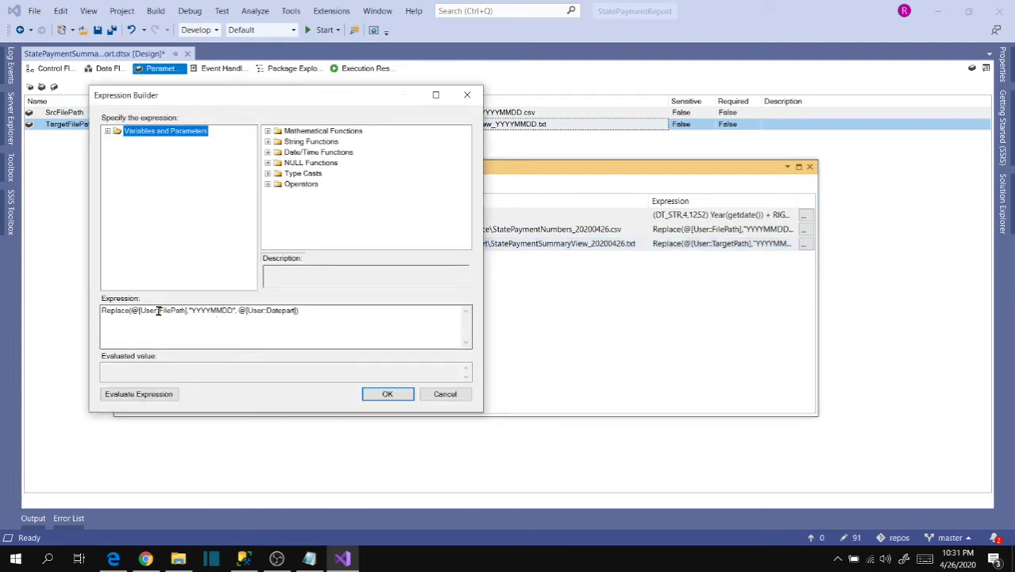
pyautogui.click(107, 131)
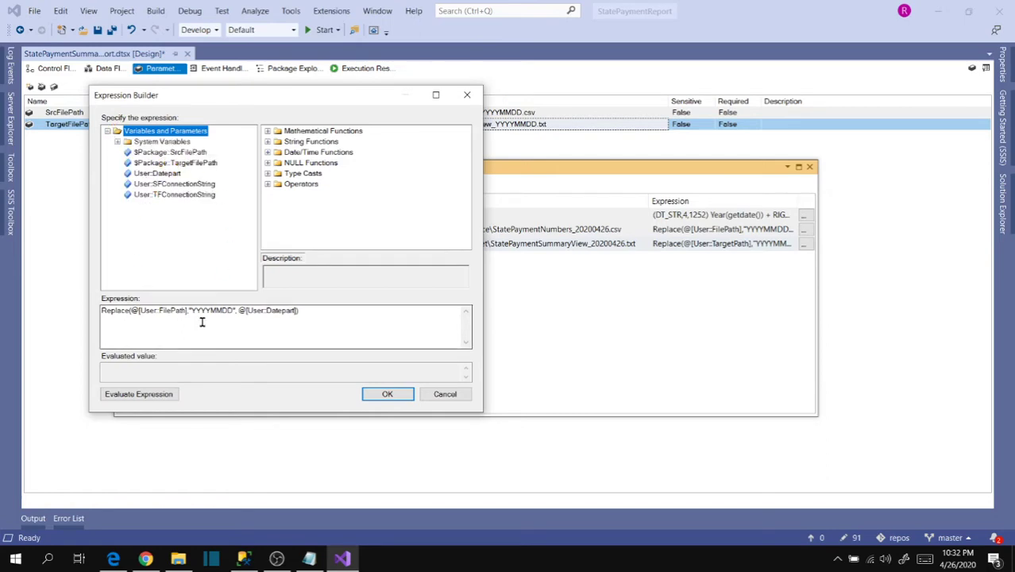
pyautogui.click(140, 316)
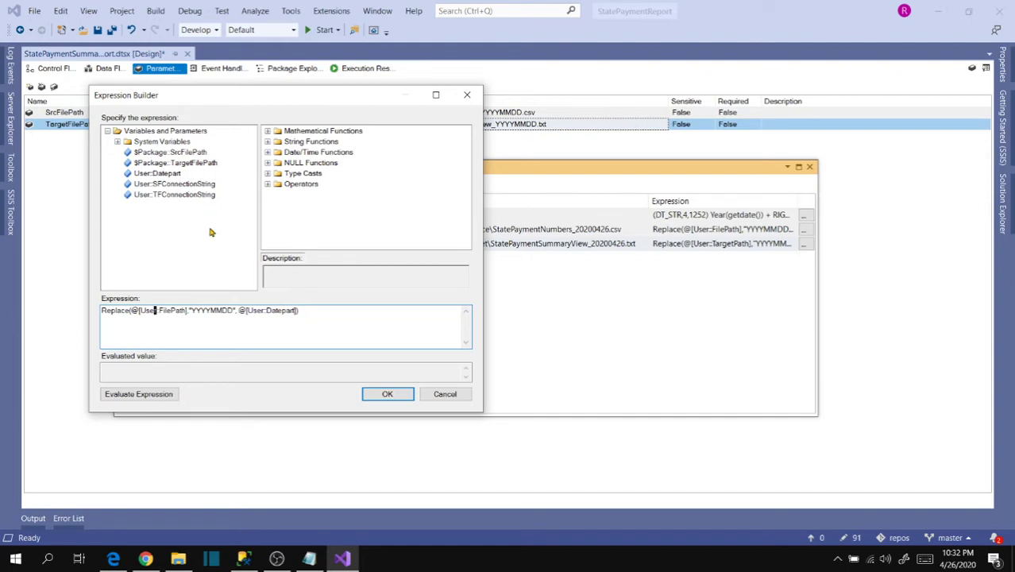
pyautogui.click(168, 156)
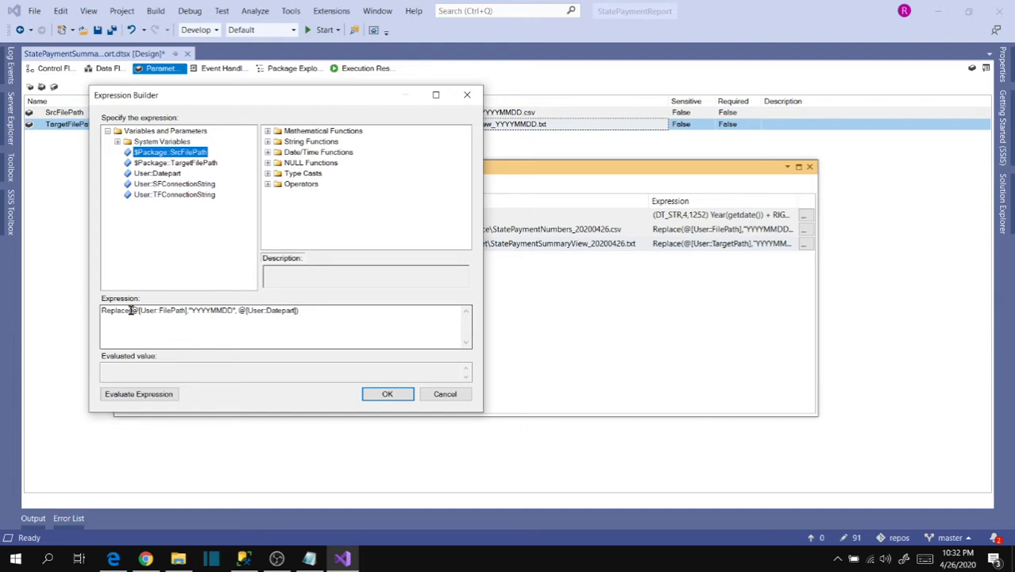
pyautogui.moveTo(132, 310); pyautogui.dragTo(184, 310)
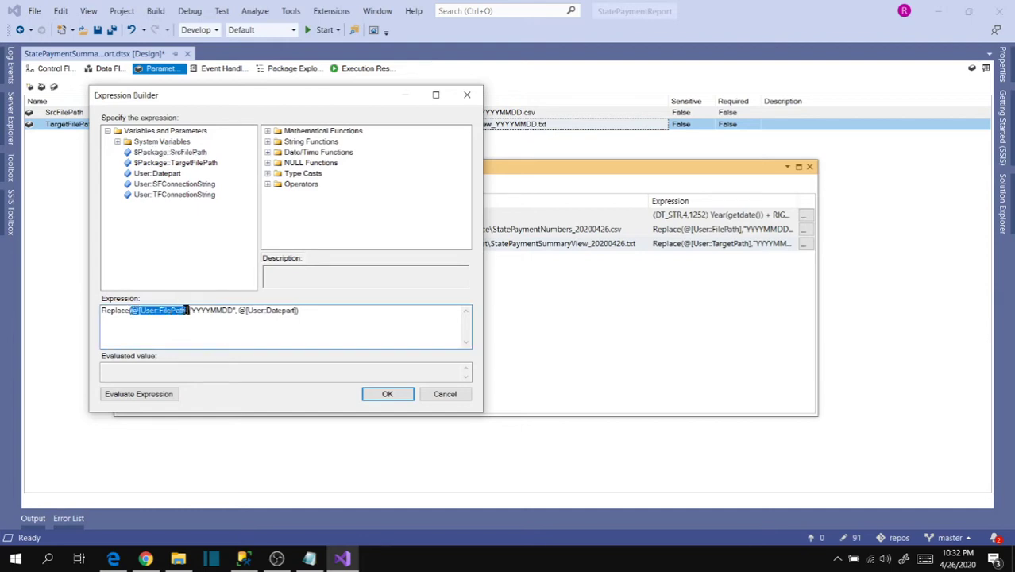
pyautogui.press('Delete')
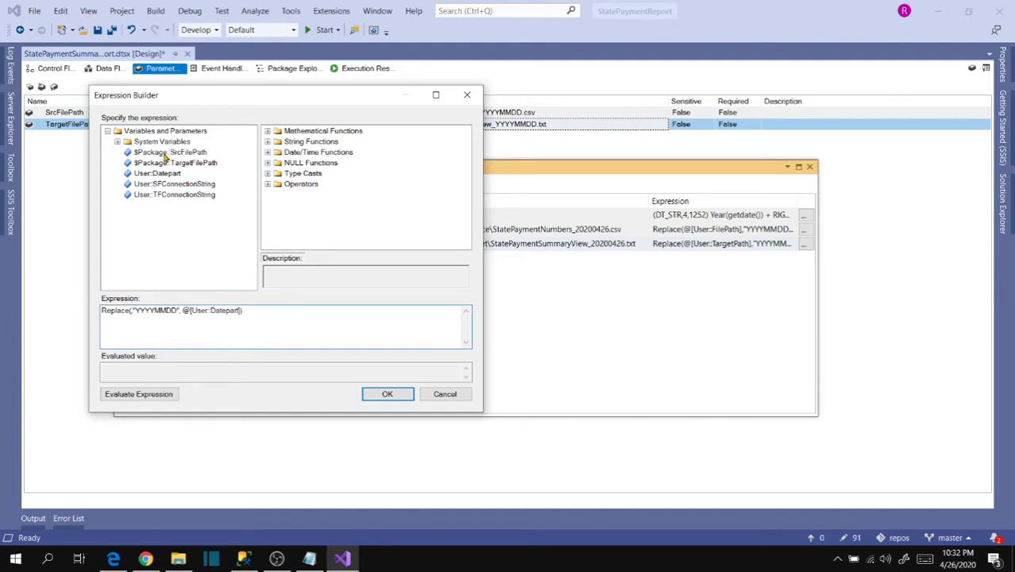
pyautogui.moveTo(169, 155); pyautogui.dragTo(137, 325)
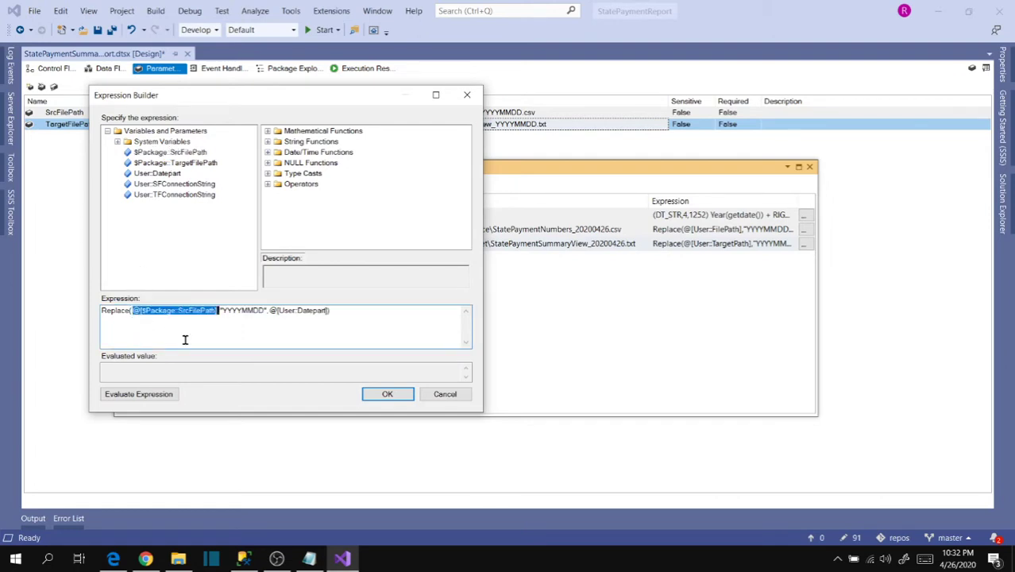
pyautogui.click(220, 310)
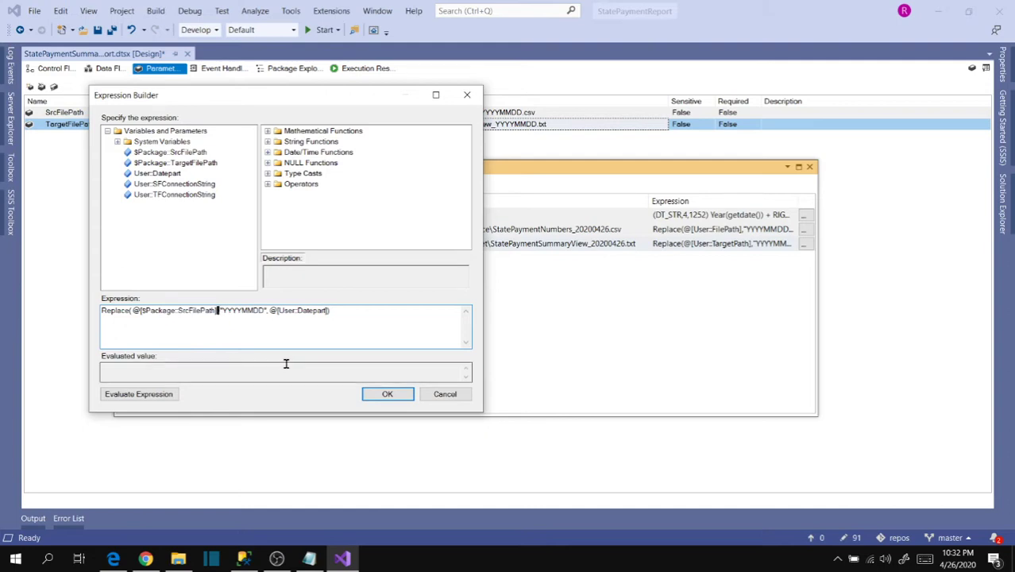
pyautogui.write(',')
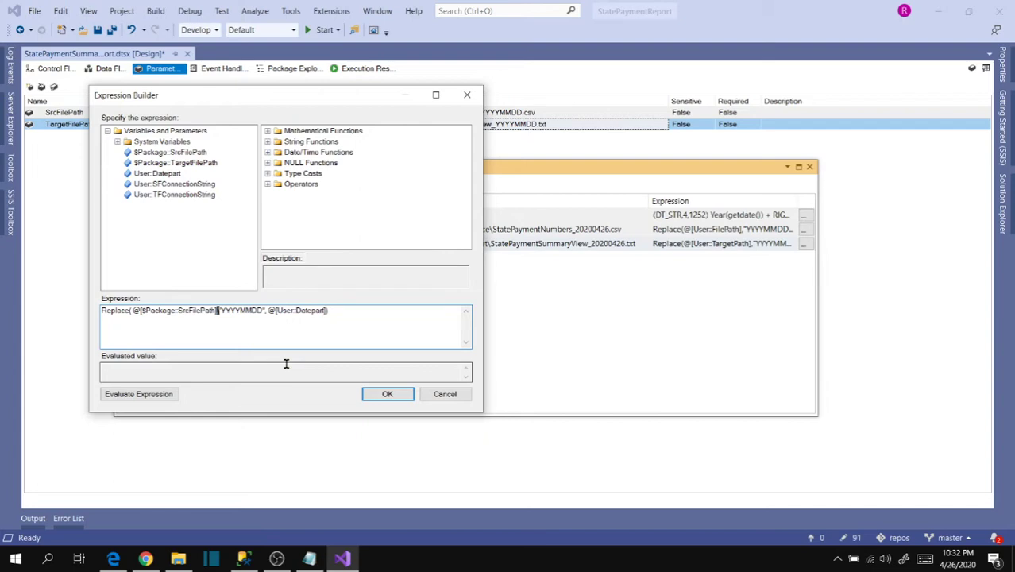
pyautogui.click(157, 393)
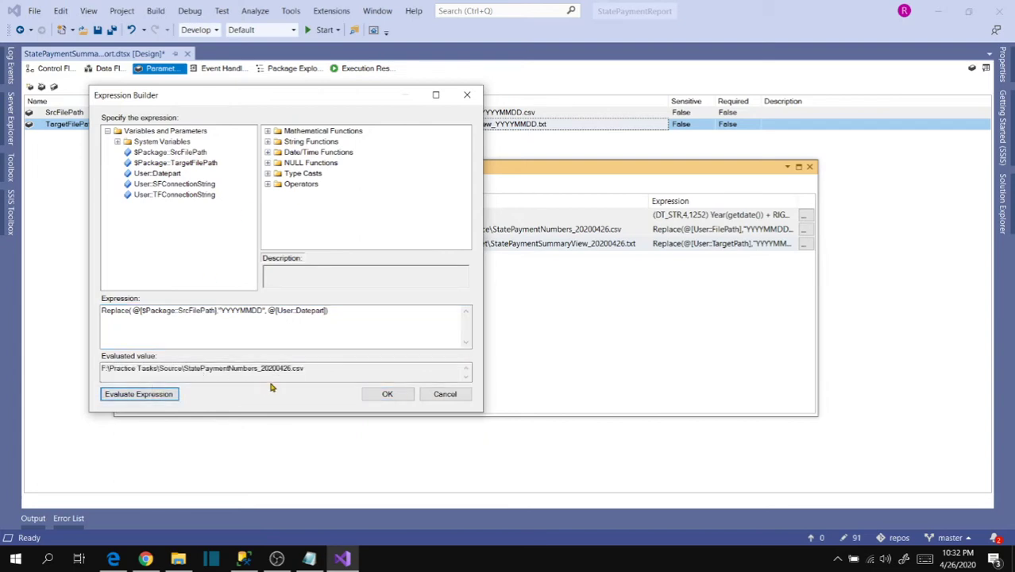
pyautogui.click(383, 394)
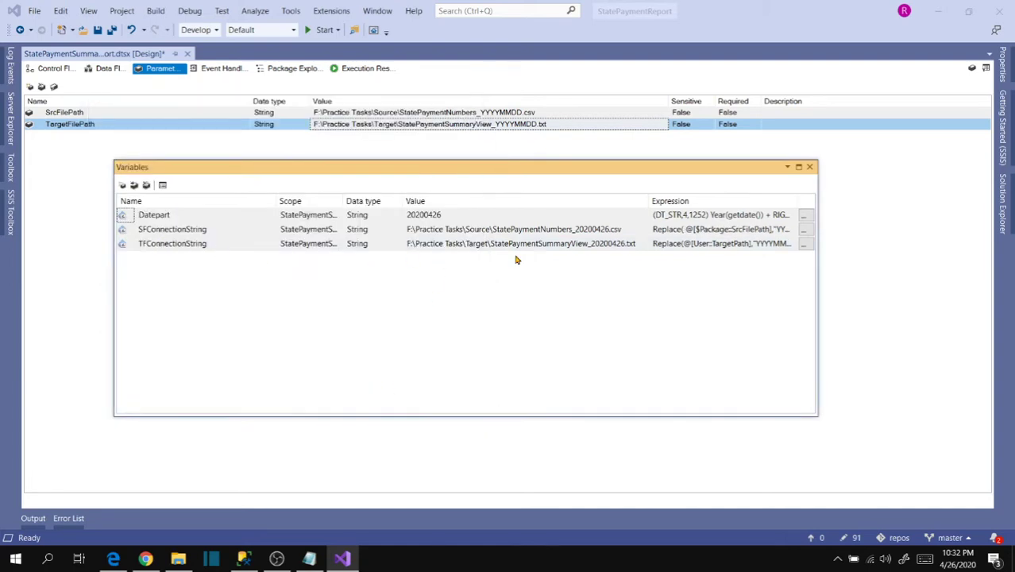
# In the TFConnectionString expression, replace @[User::TargetPath] with @[$Package::TargetFilePath], evaluate it and accept the change.
pyautogui.click(804, 244)
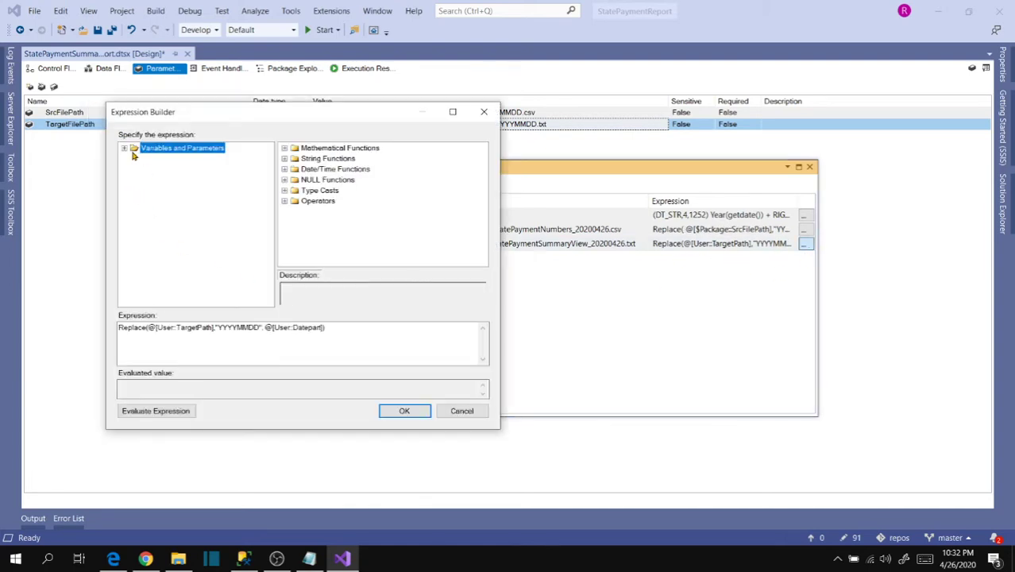
pyautogui.click(153, 327)
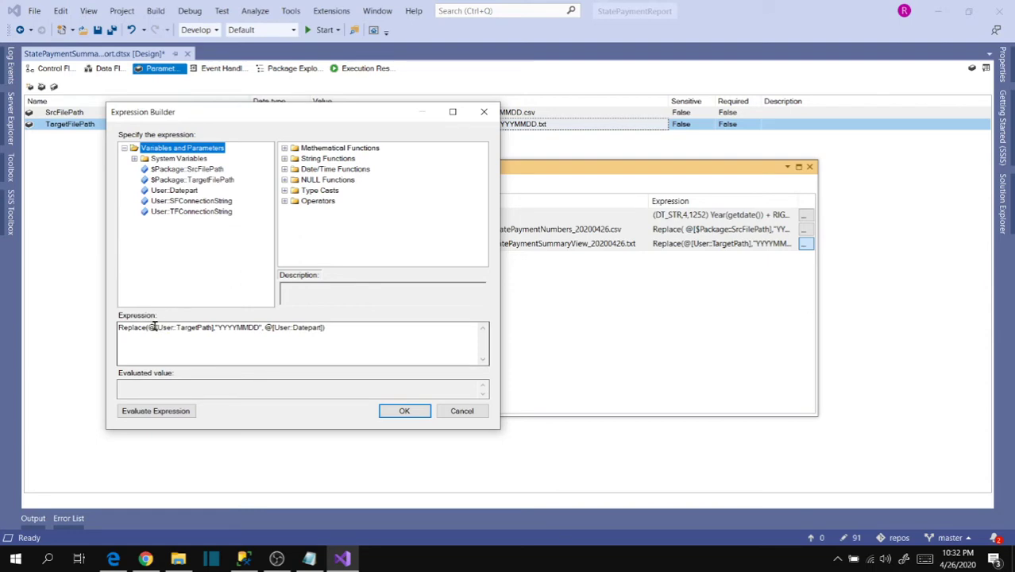
pyautogui.moveTo(149, 327); pyautogui.dragTo(215, 327)
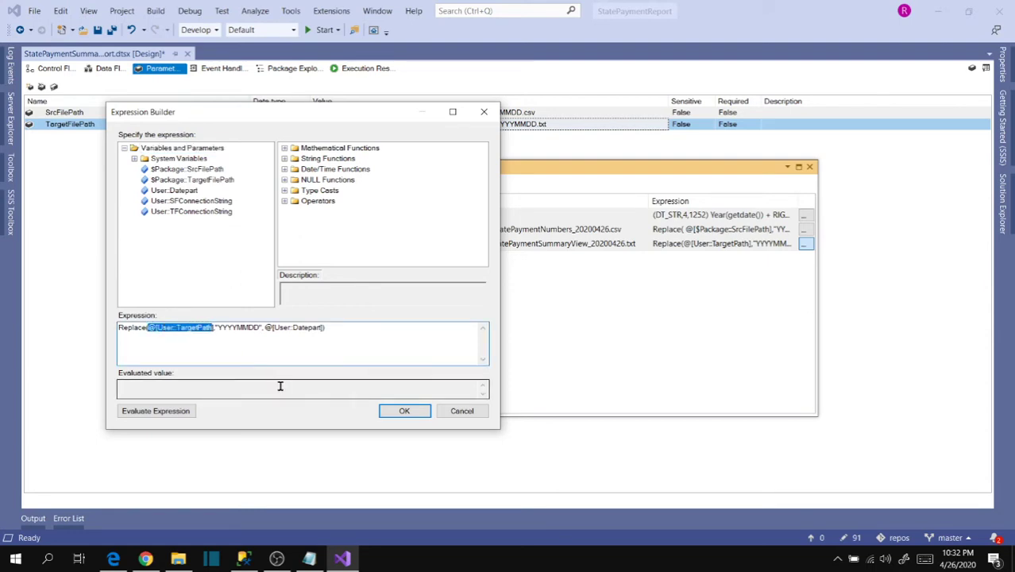
pyautogui.press('Delete')
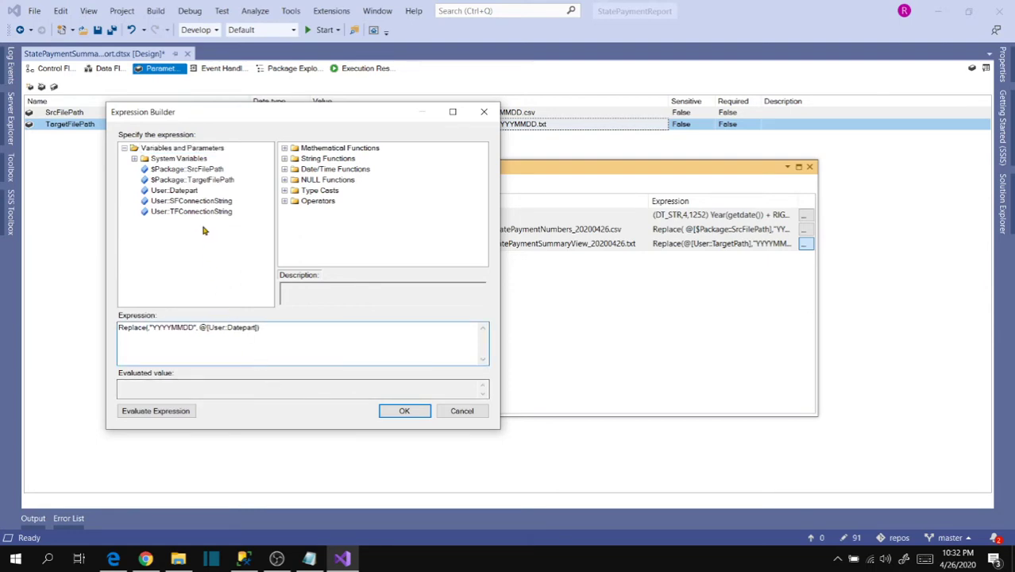
pyautogui.moveTo(191, 180); pyautogui.dragTo(149, 337)
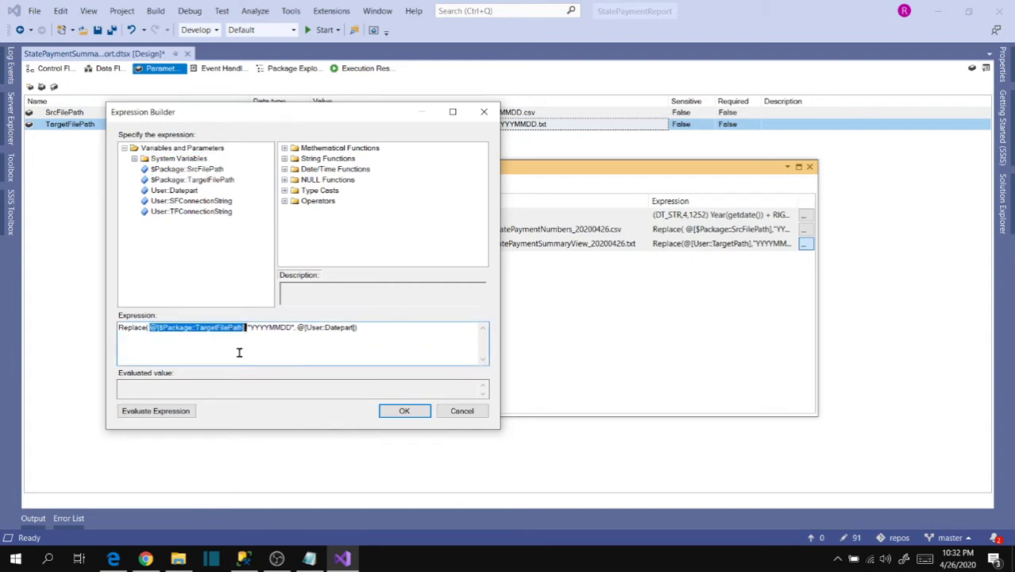
pyautogui.click(293, 350)
pyautogui.click(183, 413)
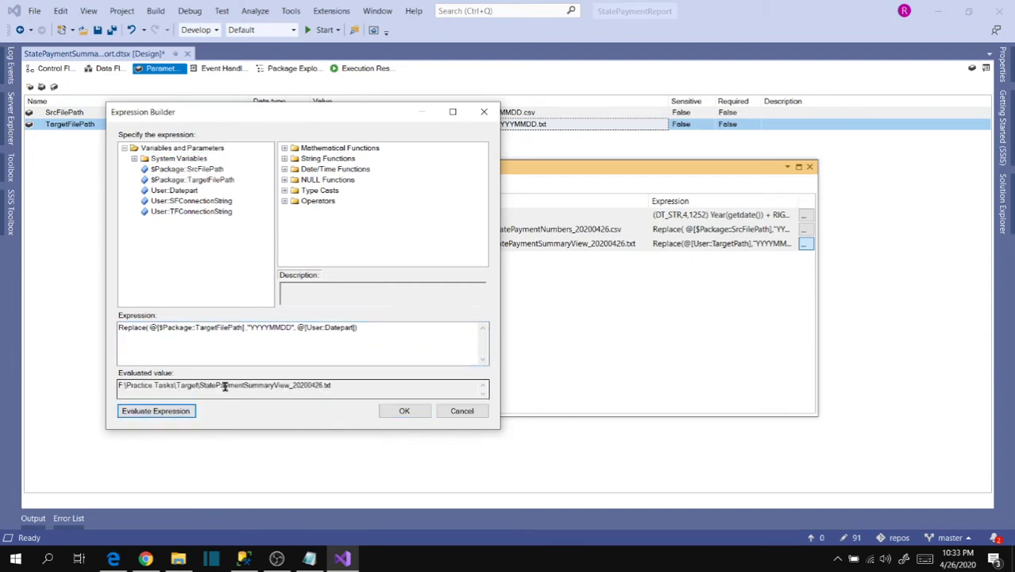
pyautogui.click(405, 411)
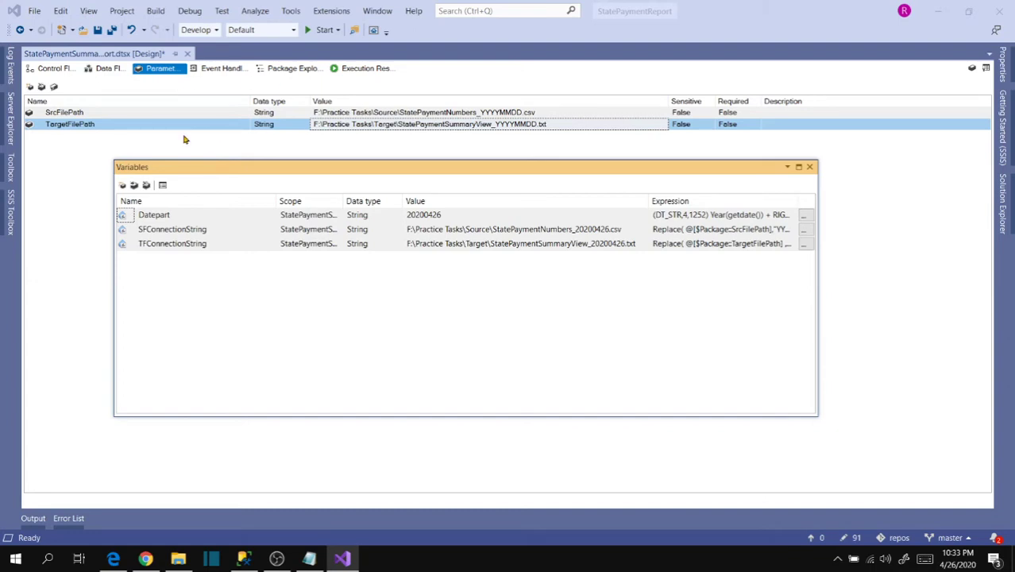
# Close the variables list, save the package from its control flow view and start a debug run.
pyautogui.click(810, 168)
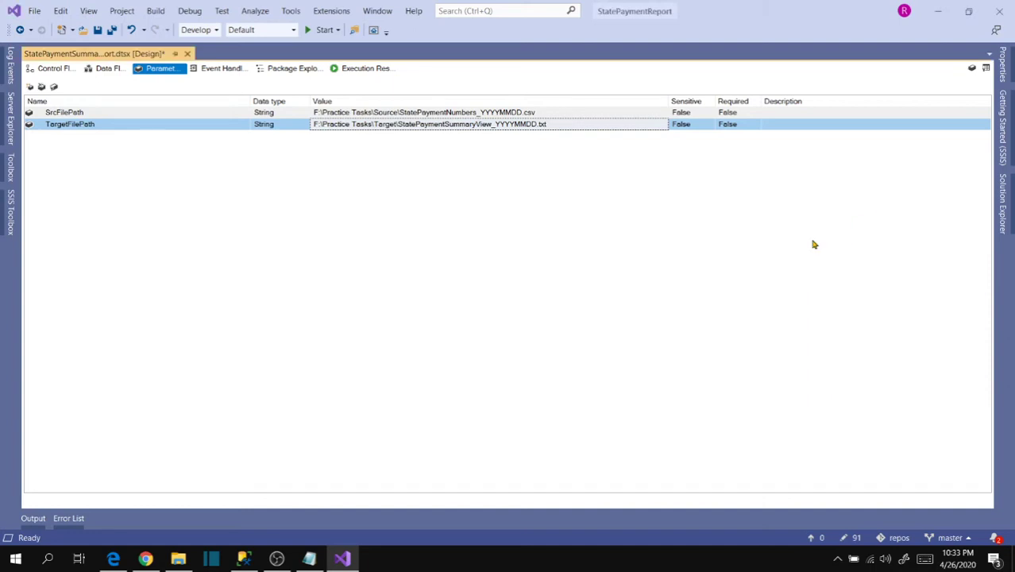
pyautogui.click(49, 69)
pyautogui.click(97, 30)
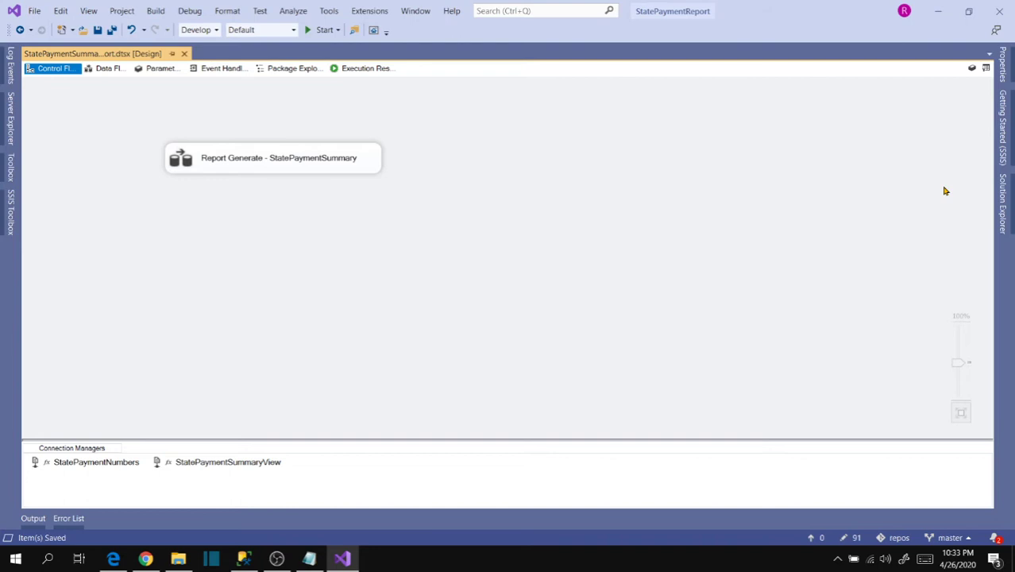
pyautogui.click(318, 32)
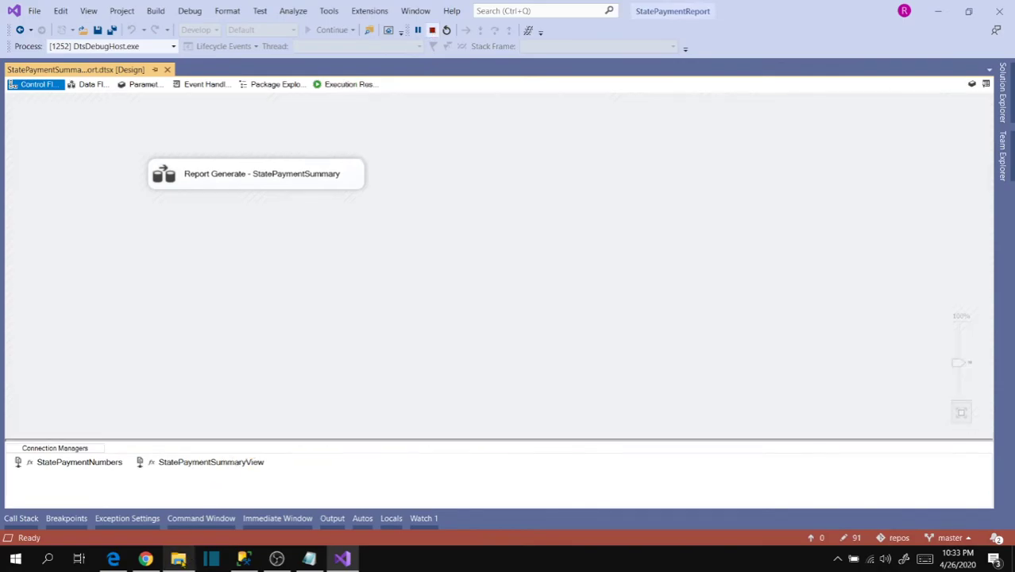
# Switch to File Explorer and rename the CSV file in Practice Tasks\Source to StatePaymentNumbers_20200426.csv.
pyautogui.click(181, 561)
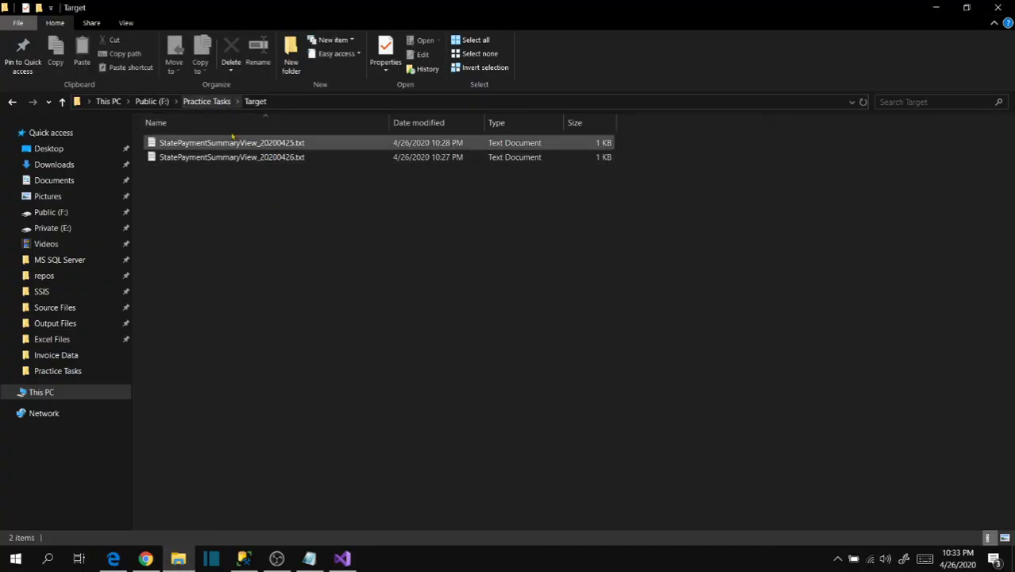
pyautogui.click(208, 101)
pyautogui.click(172, 147)
pyautogui.doubleClick(172, 148)
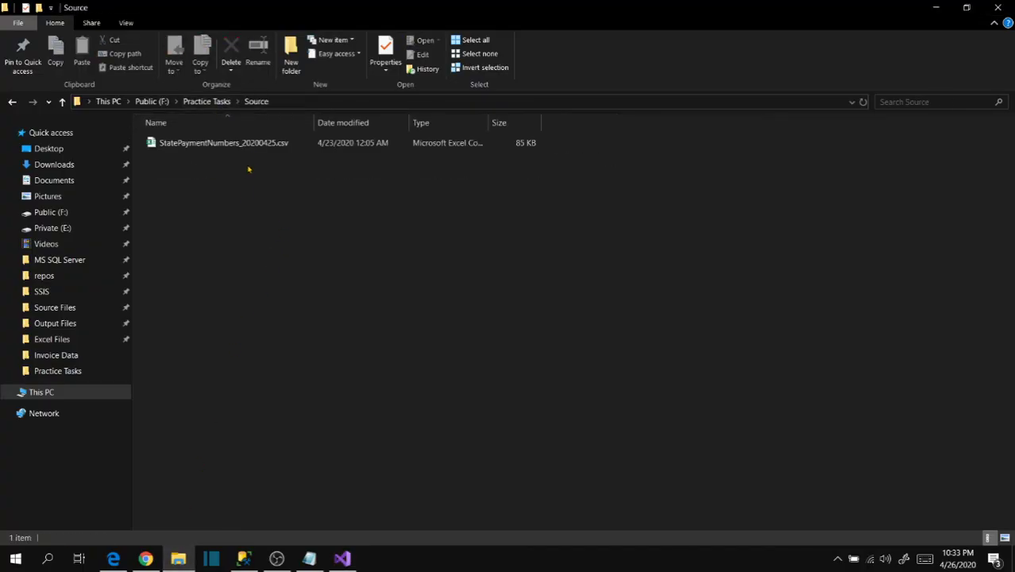
pyautogui.press('F2')
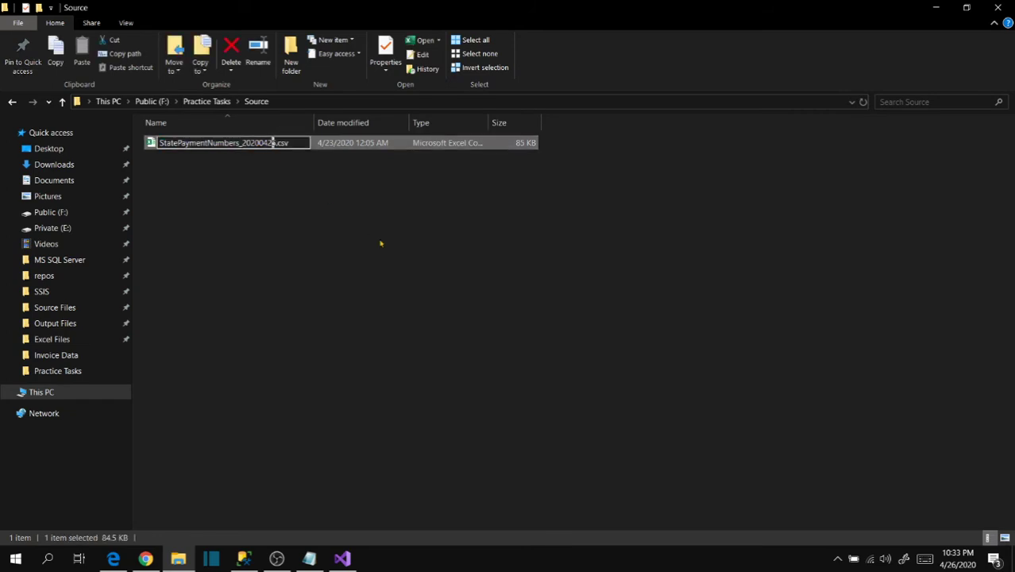
pyautogui.press('Return')
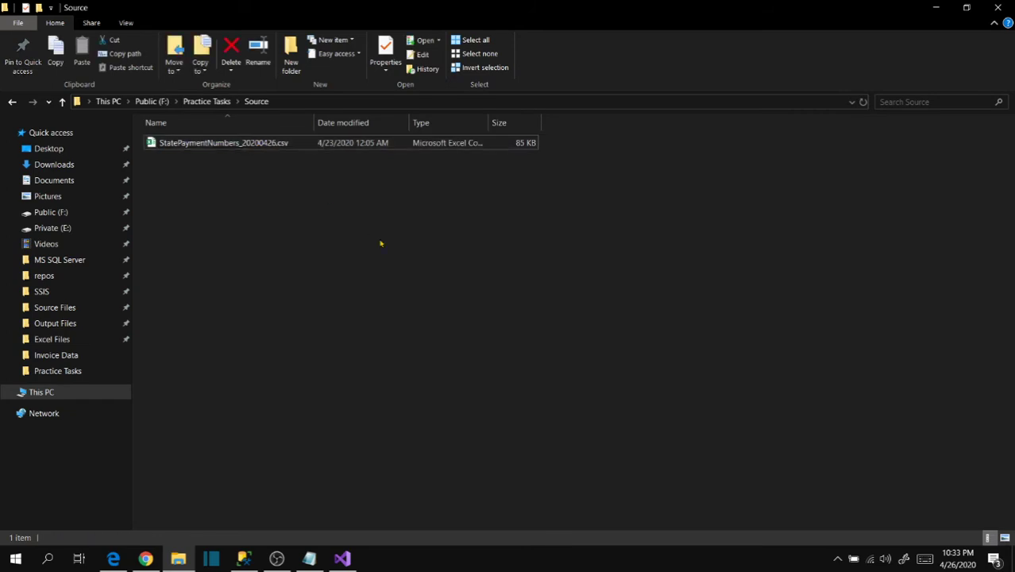
# Return to Visual Studio, run the package against the renamed source file and stop debugging.
pyautogui.hotkey('alt', 'Tab')
pyautogui.click(321, 30)
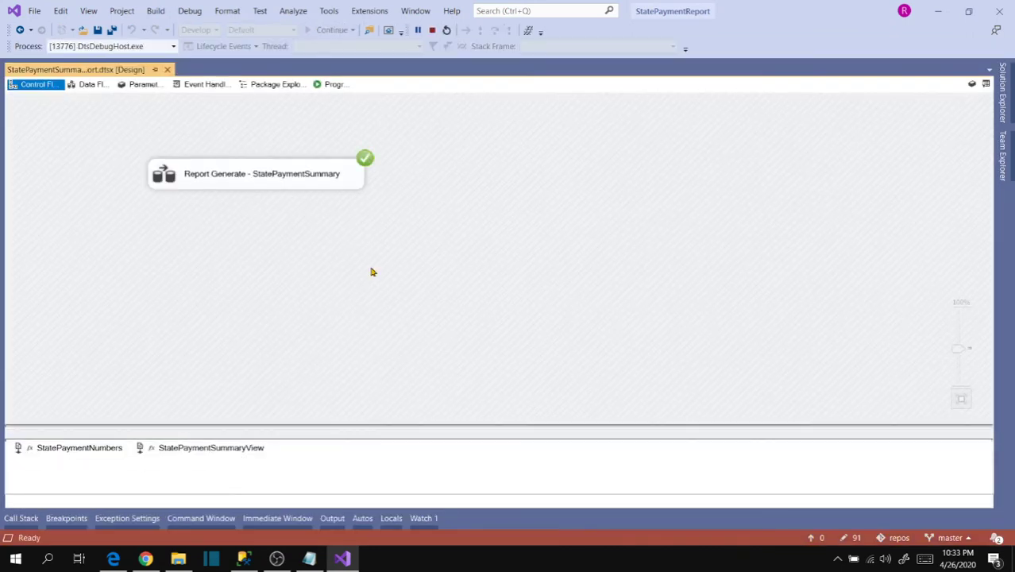
pyautogui.click(432, 31)
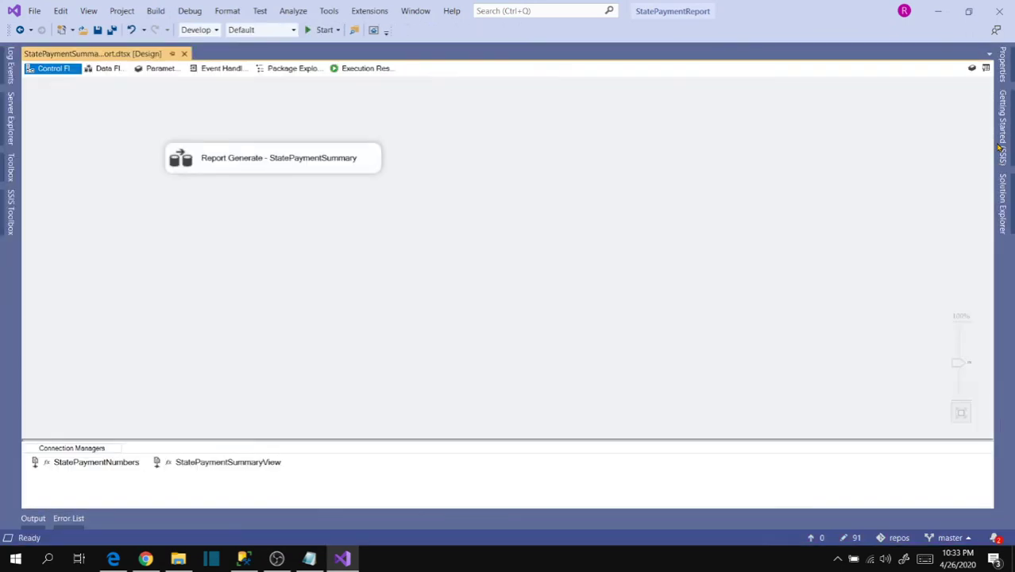
# Deploy the StatePaymentReport project to /SSISDB/Reports/StatePaymentReport on localhost using Windows Authentication, replacing the existing project.
pyautogui.click(1003, 203)
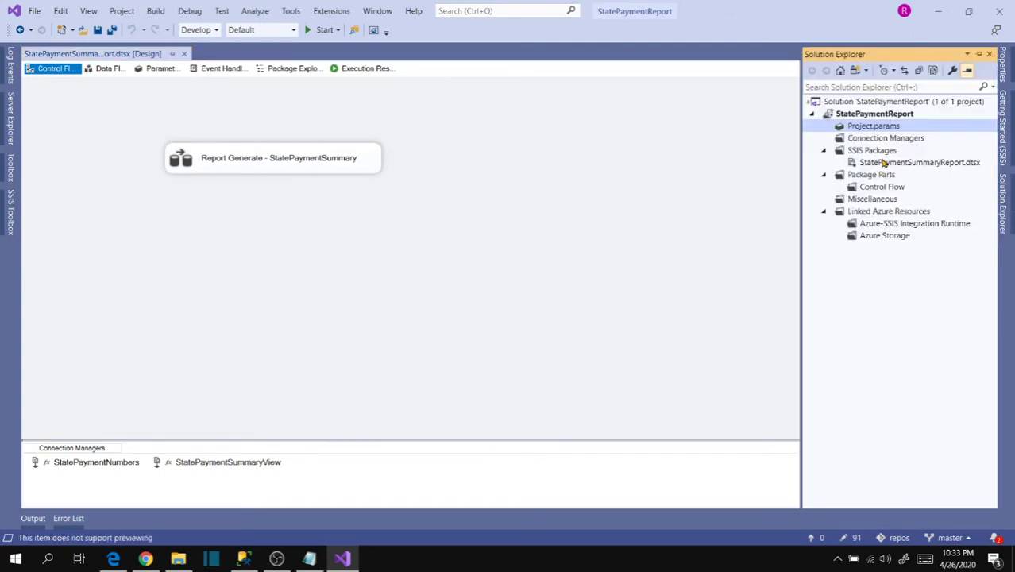
pyautogui.rightClick(871, 116)
pyautogui.press('Escape')
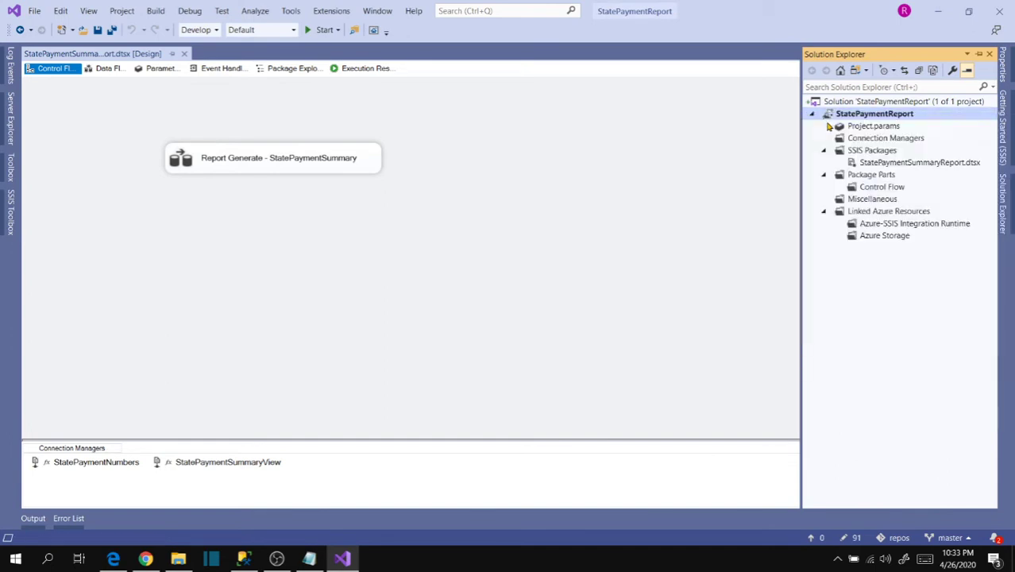
pyautogui.click(609, 474)
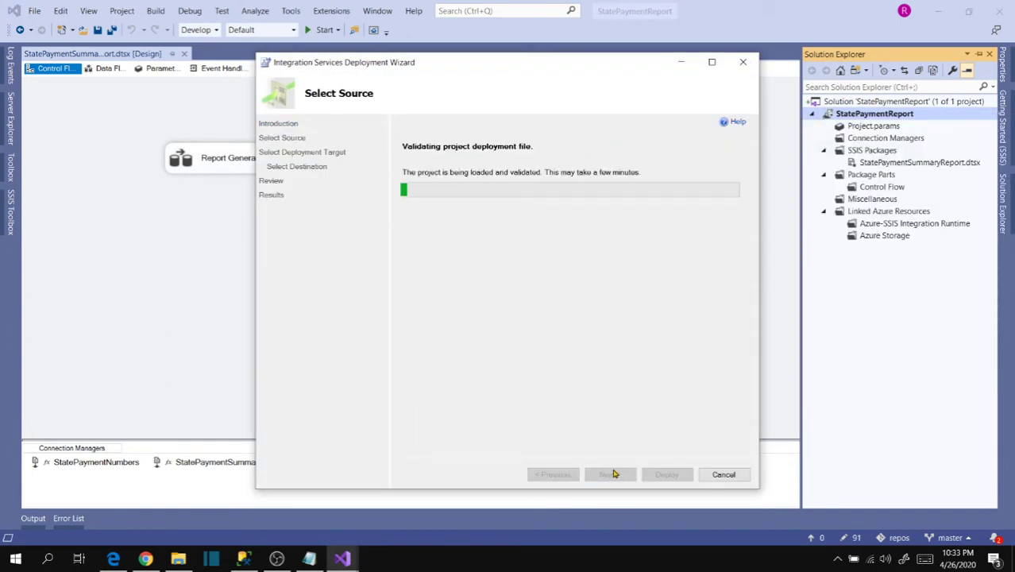
pyautogui.click(609, 474)
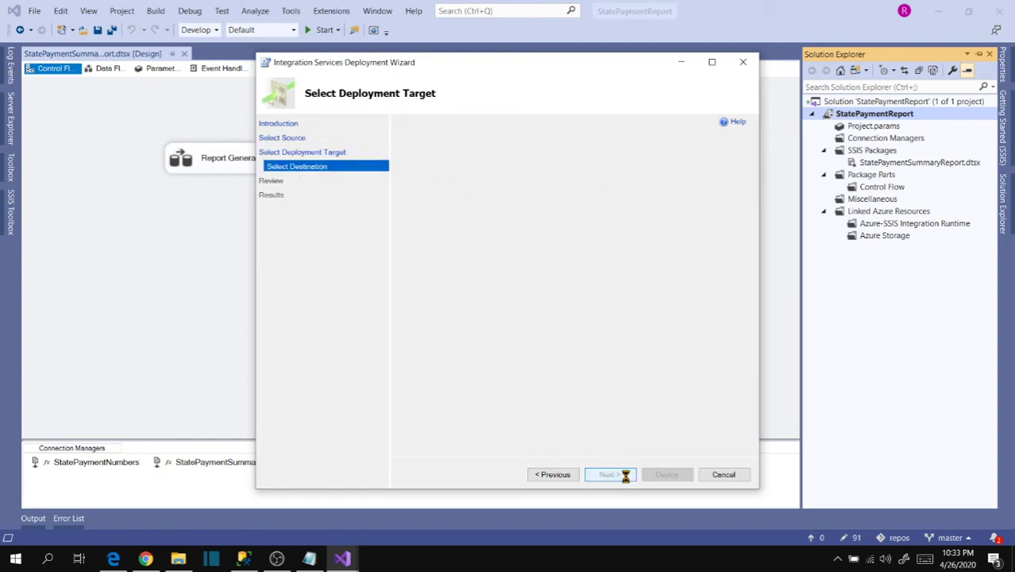
pyautogui.click(719, 204)
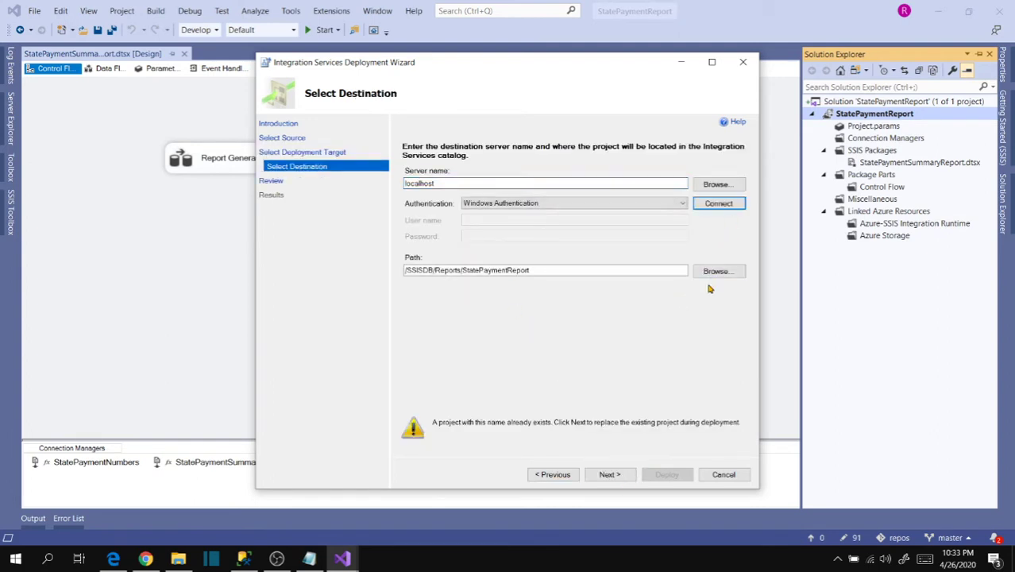
pyautogui.click(609, 475)
pyautogui.click(664, 475)
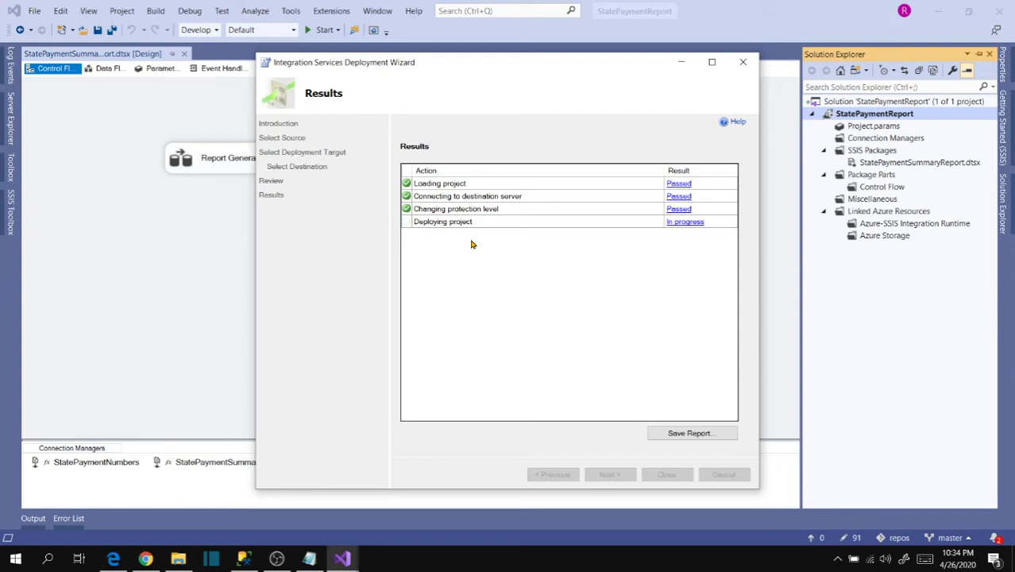
pyautogui.click(666, 474)
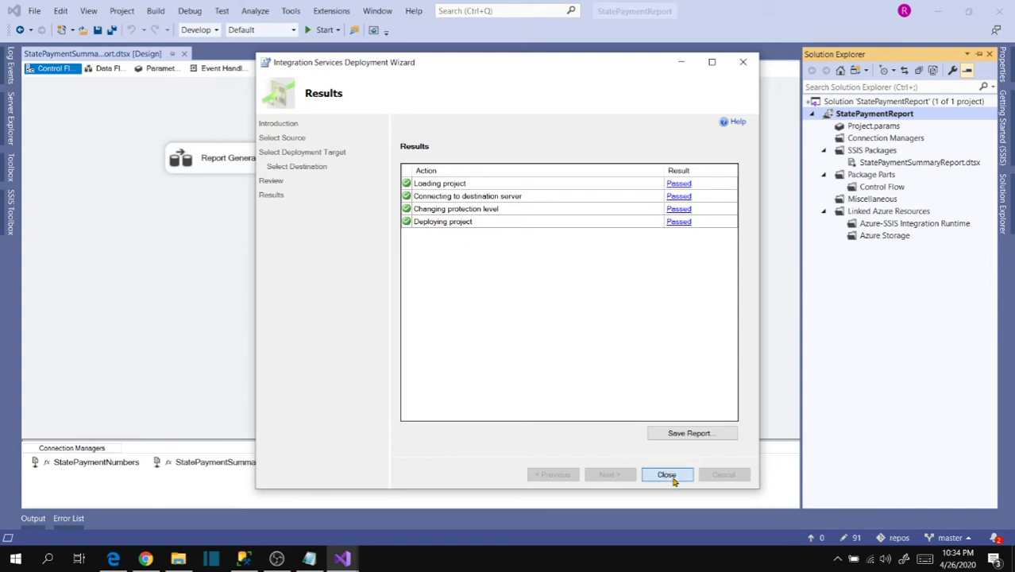
# Switch to SQL Server Management Studio, refresh the Projects folder under SSISDB\Reports, open the StatePaymentReport project's configuration and widen its dialog.
pyautogui.click(244, 559)
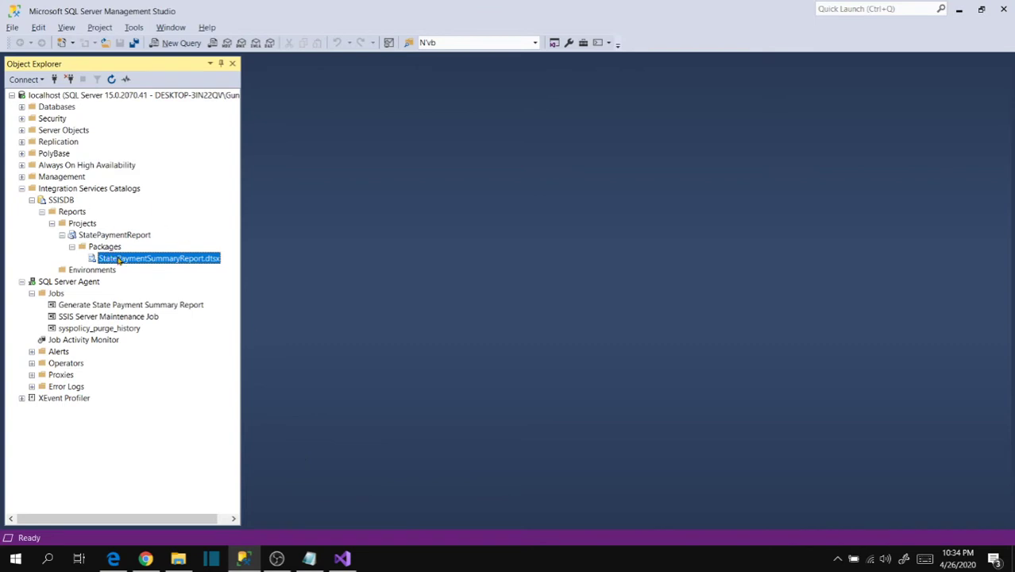
pyautogui.rightClick(82, 225)
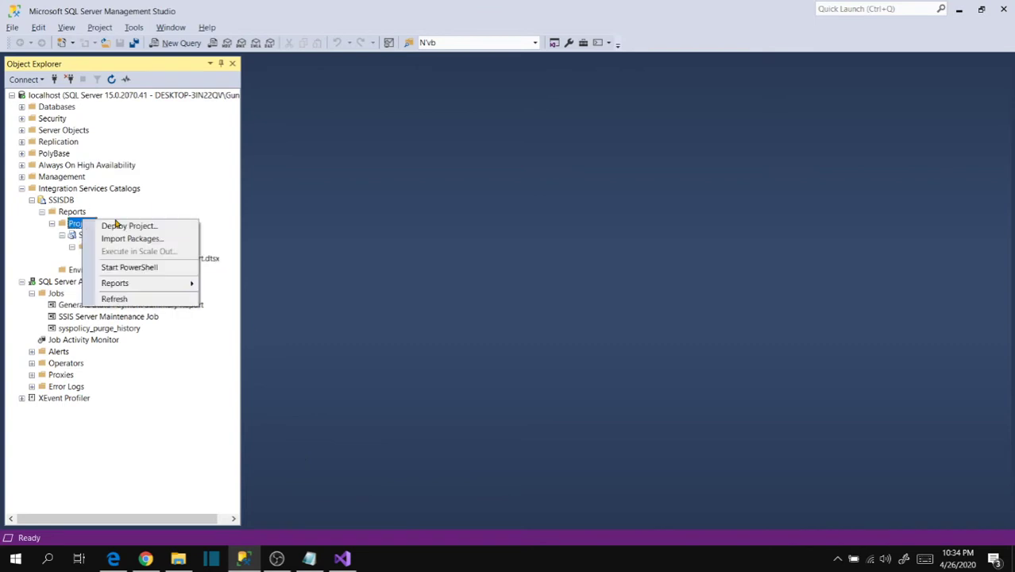
pyautogui.click(115, 297)
pyautogui.rightClick(100, 237)
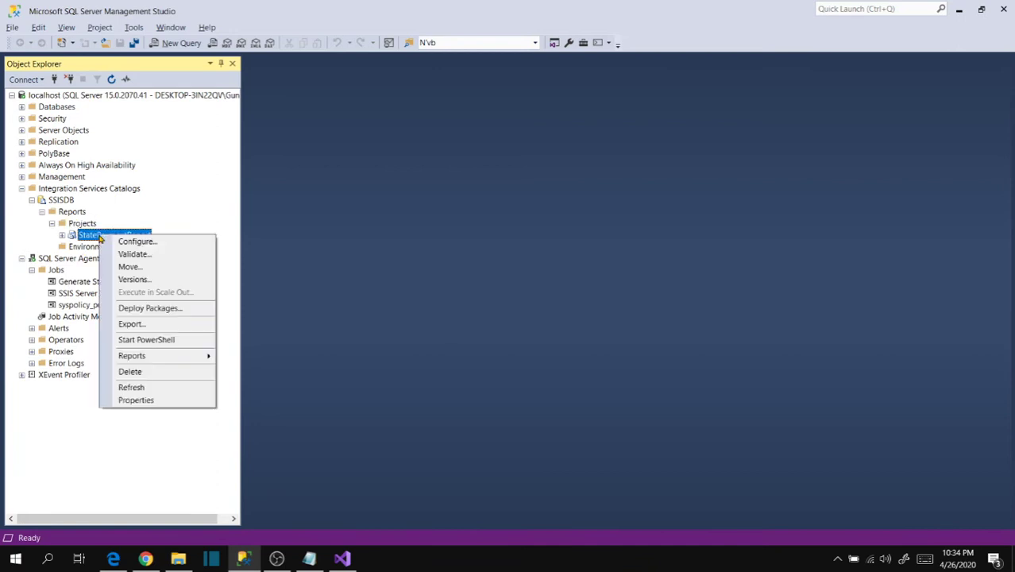
pyautogui.click(136, 241)
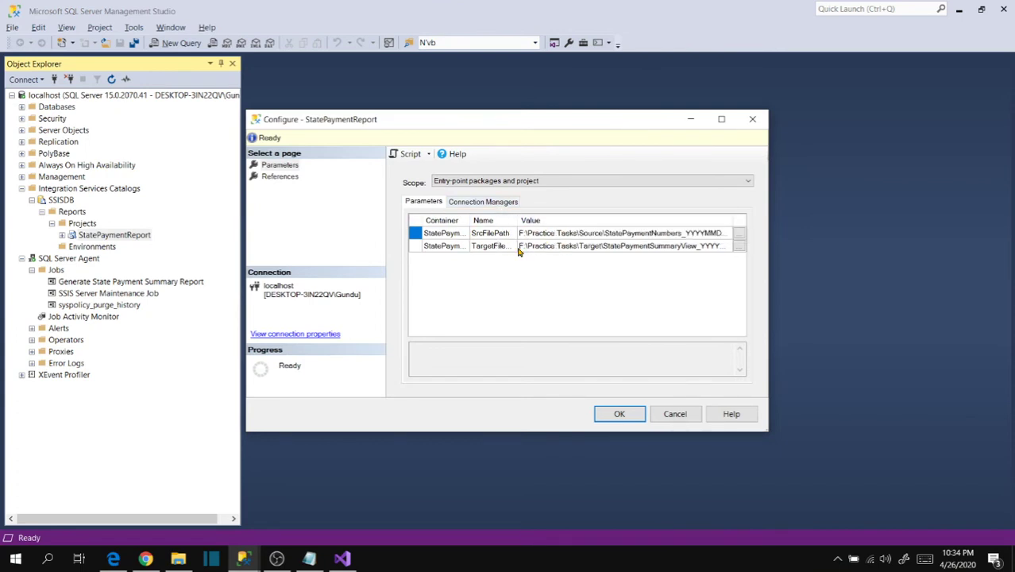
pyautogui.moveTo(769, 251); pyautogui.dragTo(907, 246)
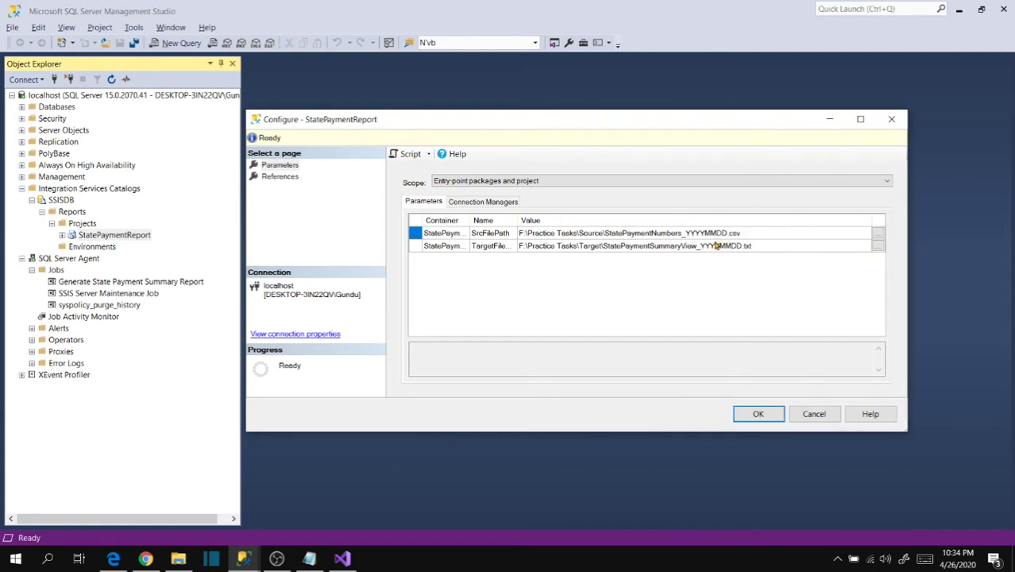
# Switch to File Explorer and rename the CSV file in Practice Tasks\Source to StatePaymentNumbers_20200425.csv.
pyautogui.click(178, 559)
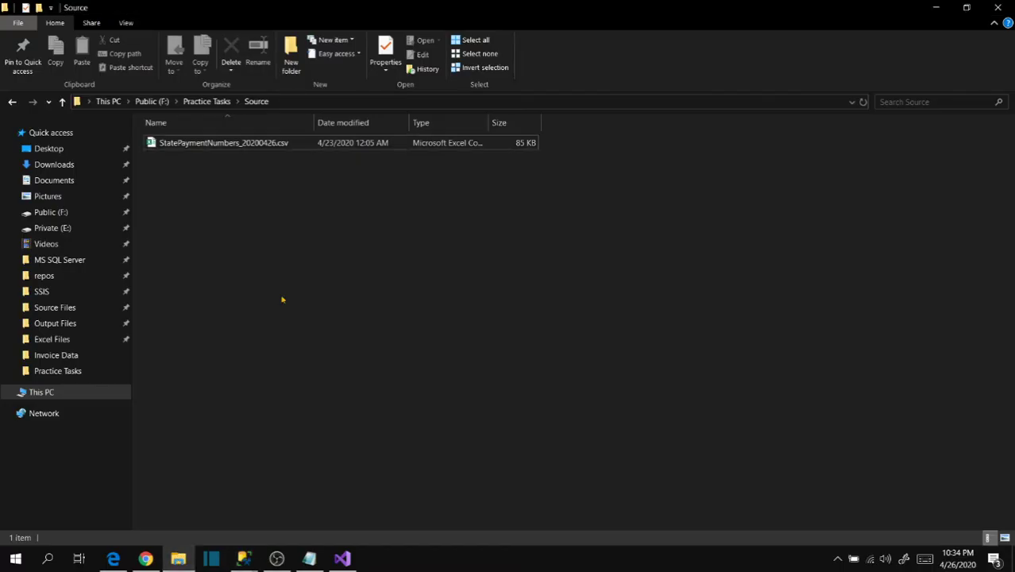
pyautogui.click(271, 146)
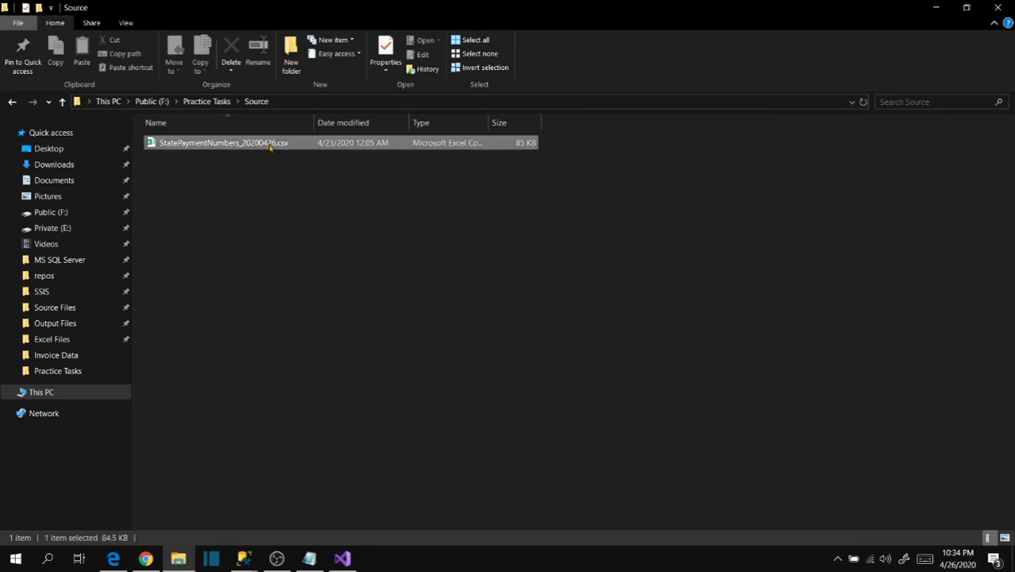
pyautogui.press('F2')
pyautogui.press('Right')
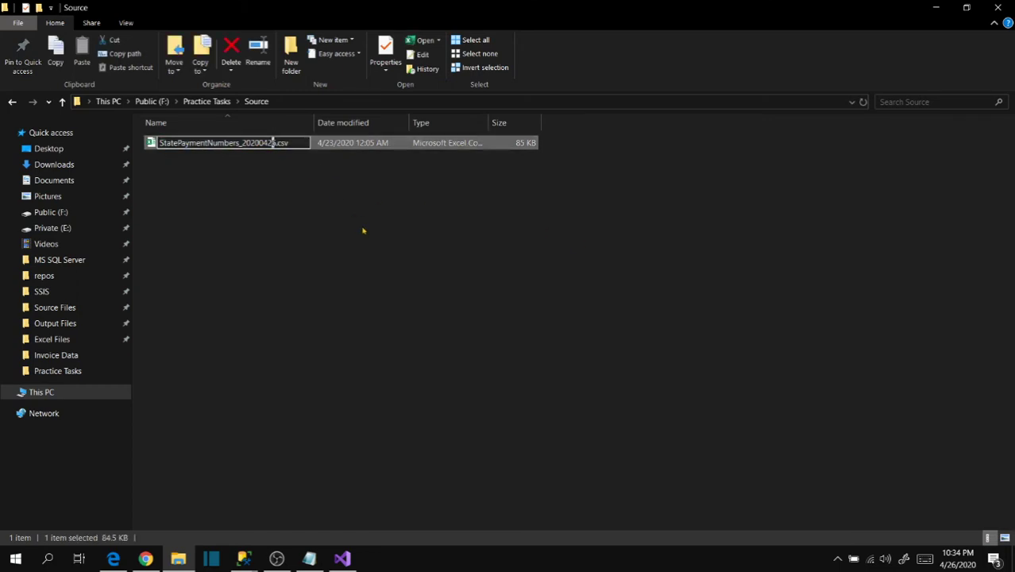
pyautogui.press('BackSpace')
pyautogui.press('BackSpace')
pyautogui.write('25')
pyautogui.click(352, 216)
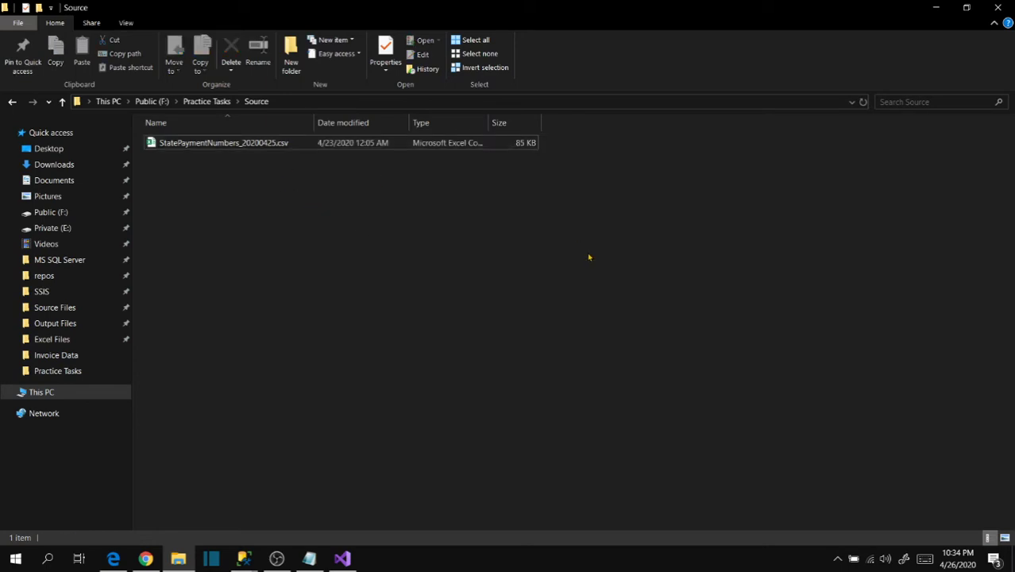
pyautogui.hotkey('alt', 'Tab')
pyautogui.hotkey('alt', 'Tab')
# Rename the CSV file in Practice Tasks\Source to StatePaymentNumbers_20200423.csv.
pyautogui.click(256, 144)
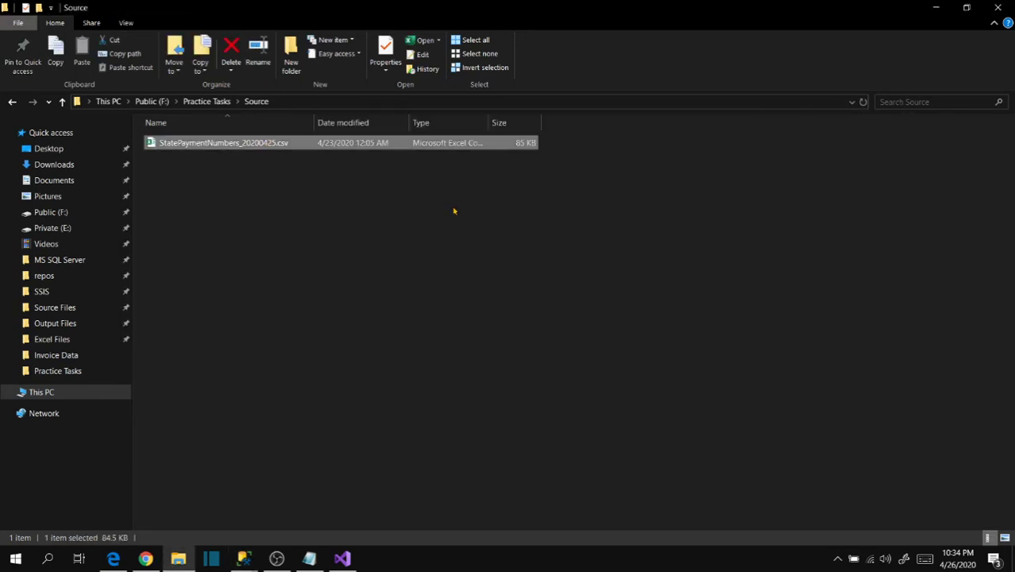
pyautogui.press('F2')
pyautogui.press('Right')
pyautogui.press('BackSpace')
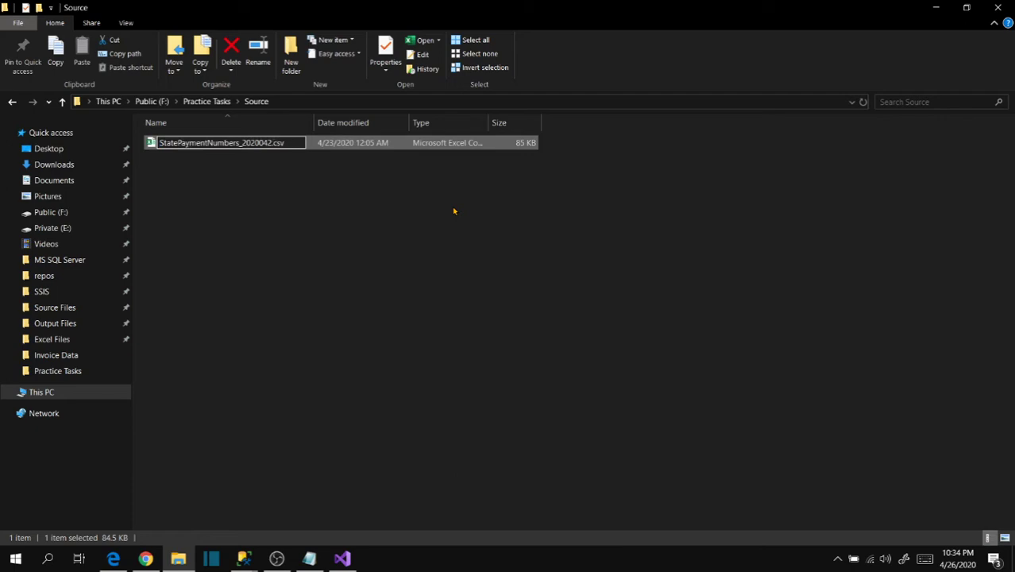
pyautogui.write('3')
pyautogui.click(419, 200)
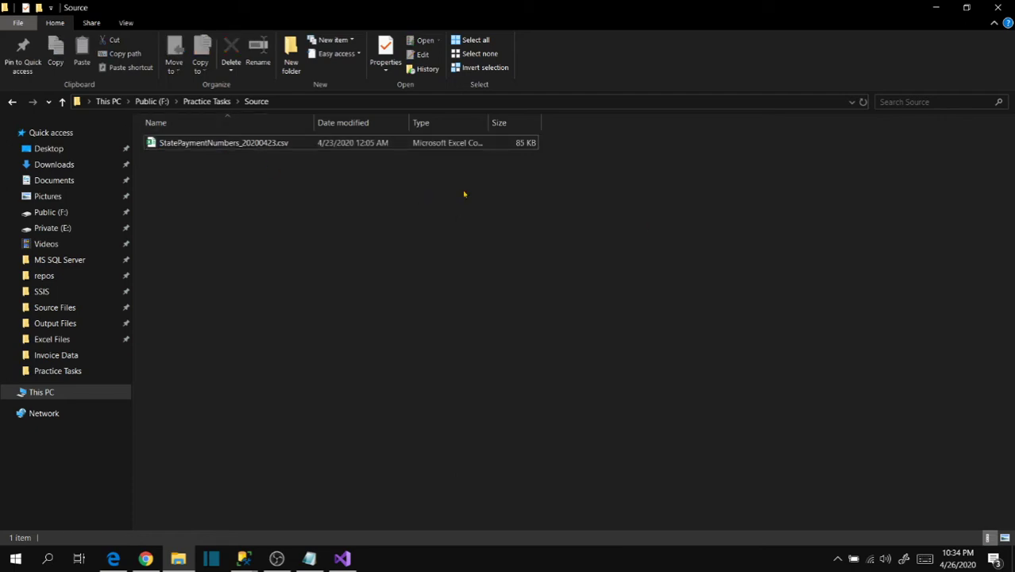
# Return to the StatePaymentReport configuration in Management Studio and override SrcFilePath with F:\Practice Tasks\Source\StatePaymentNumbers_20200423.csv.
pyautogui.hotkey('alt', 'Tab')
pyautogui.click(689, 239)
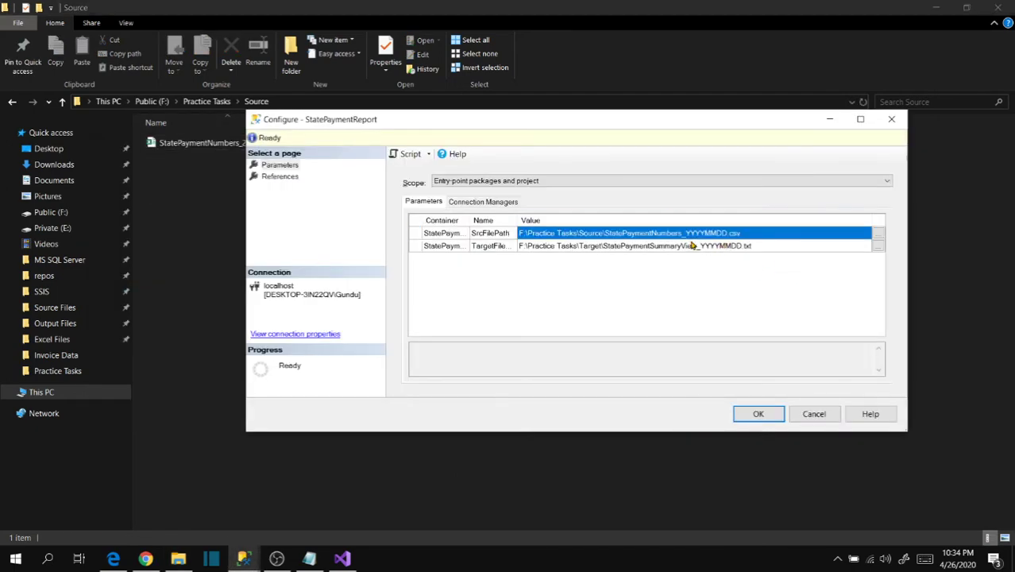
pyautogui.click(878, 233)
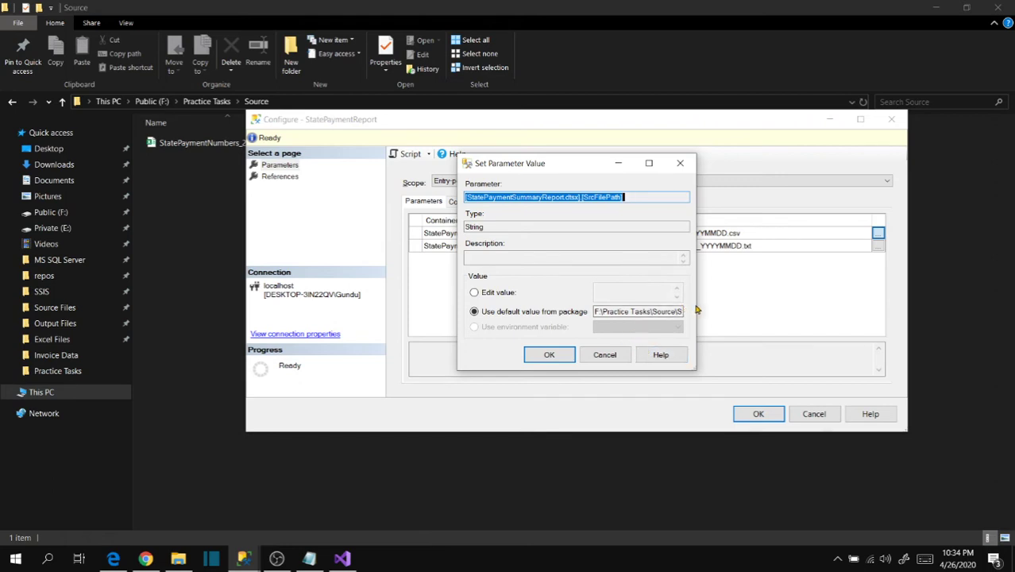
pyautogui.moveTo(696, 309); pyautogui.dragTo(934, 308)
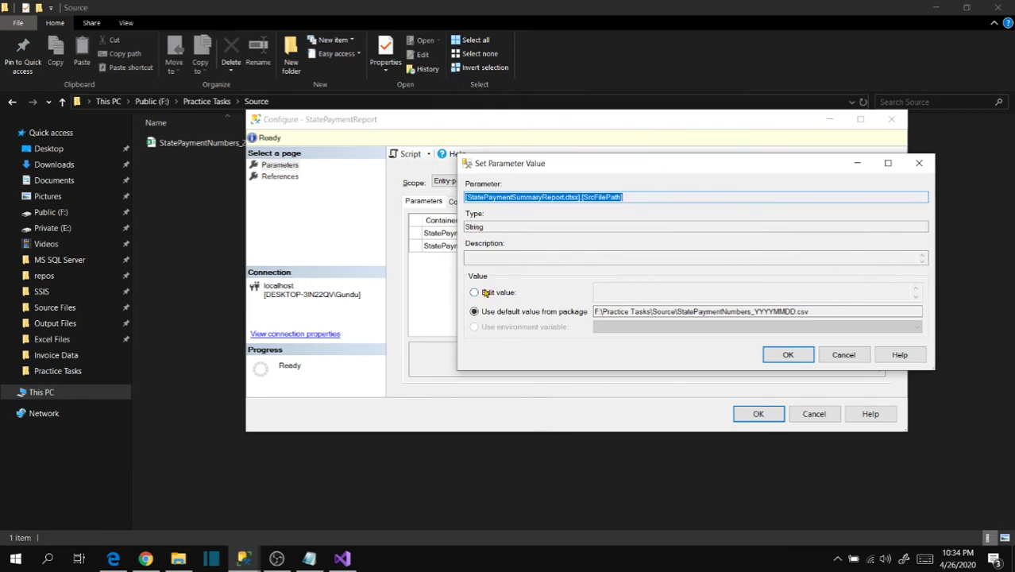
pyautogui.moveTo(807, 311); pyautogui.dragTo(574, 313)
pyautogui.hotkey('ctrl', 'c')
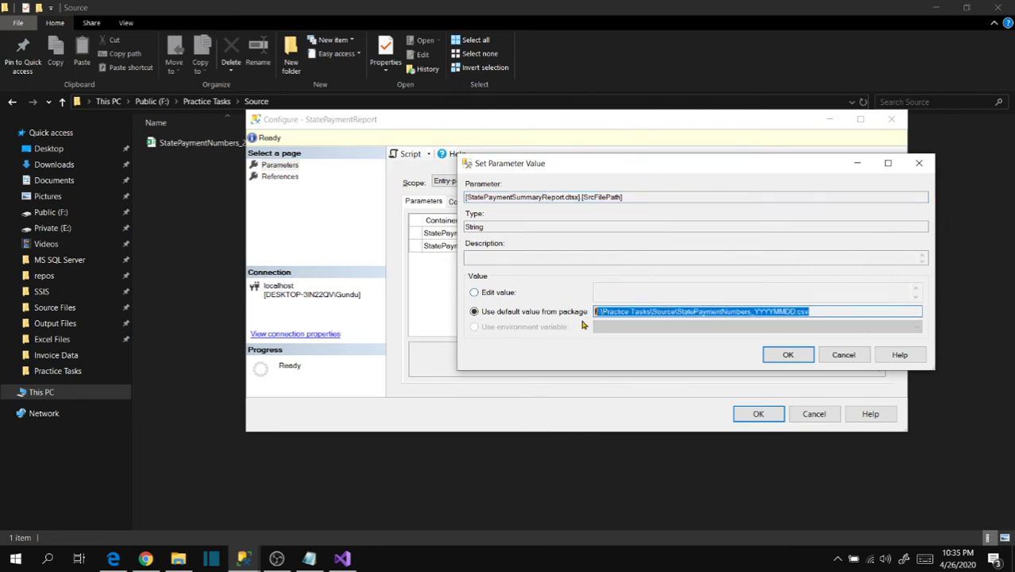
pyautogui.click(474, 293)
pyautogui.hotkey('ctrl', 'v')
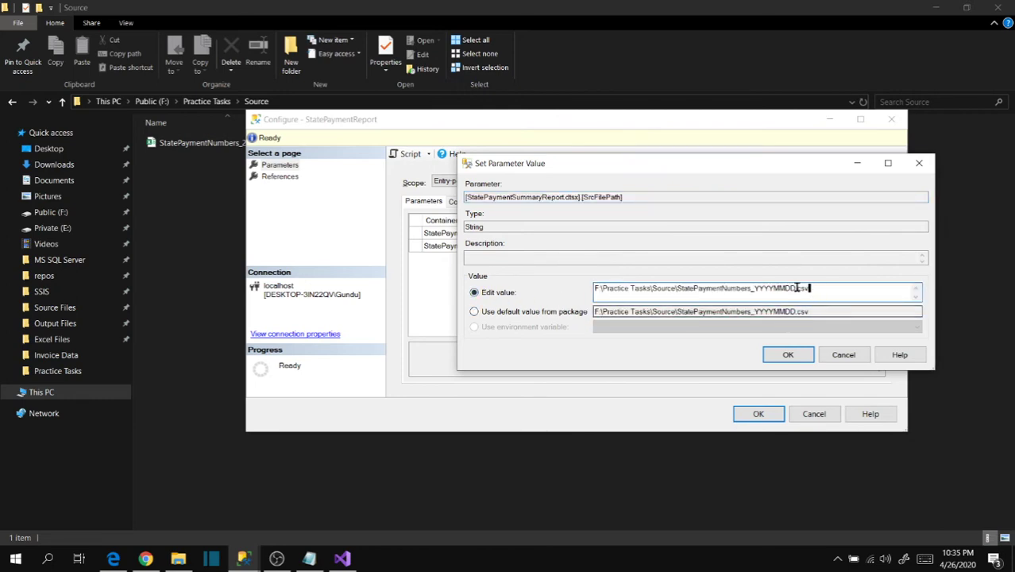
pyautogui.moveTo(755, 290); pyautogui.dragTo(796, 290)
pyautogui.write('2020')
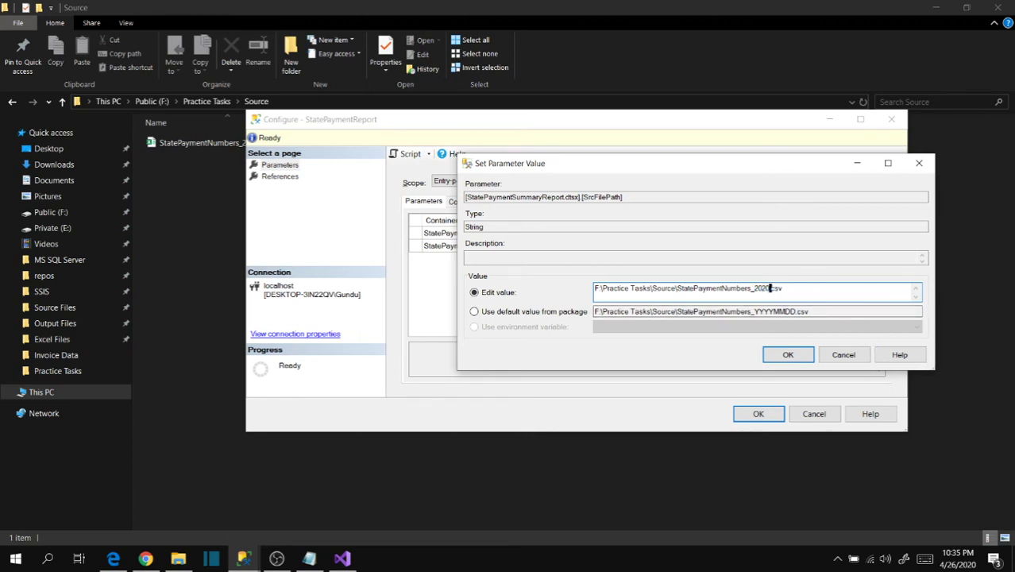
pyautogui.write('0423')
pyautogui.click(788, 355)
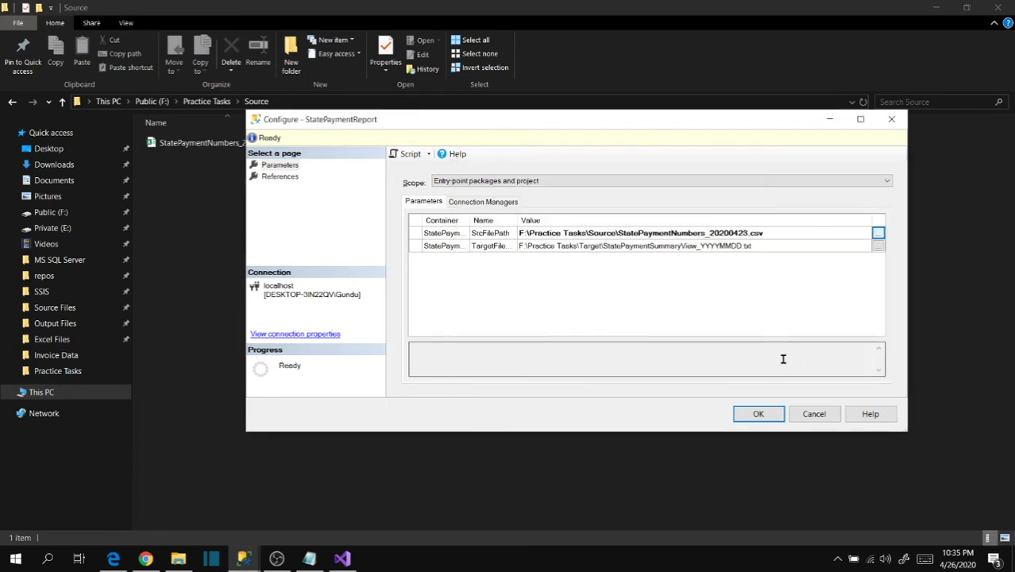
# Override the TargetFilePath parameter with F:\Practice Tasks\Target\StatePaymentSummaryView_20200423.txt and apply the project configuration.
pyautogui.click(878, 246)
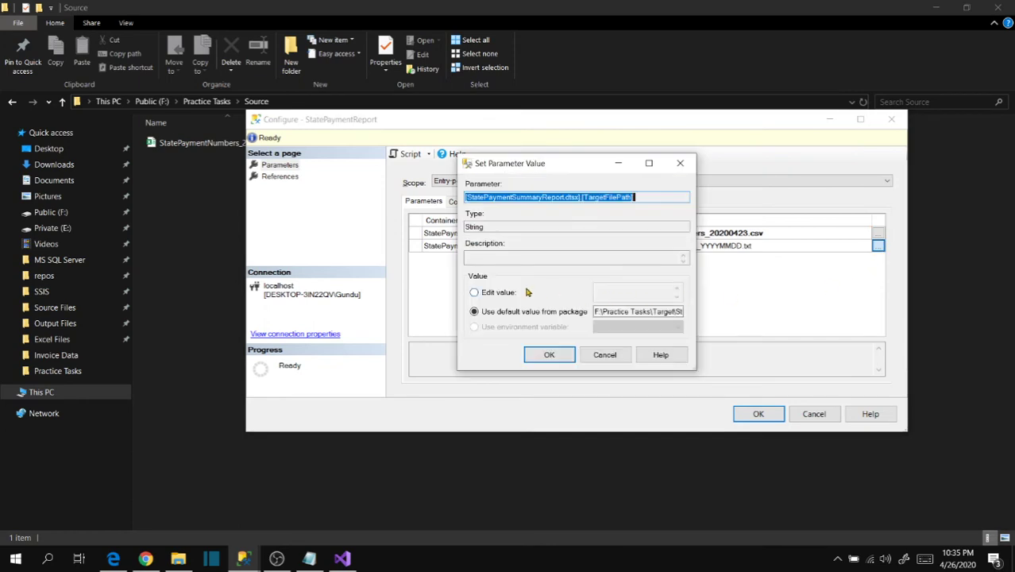
pyautogui.click(475, 293)
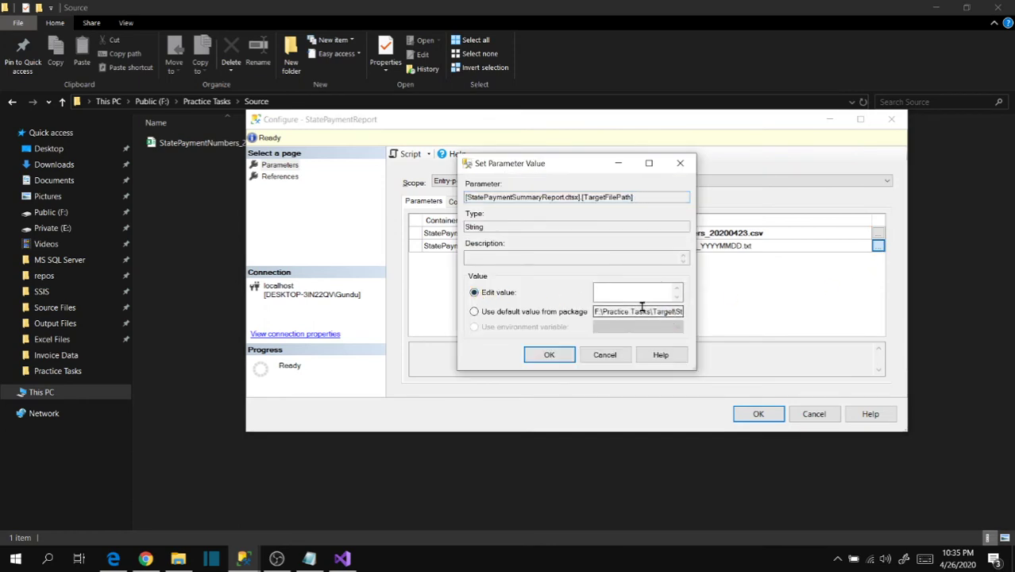
pyautogui.click(642, 310)
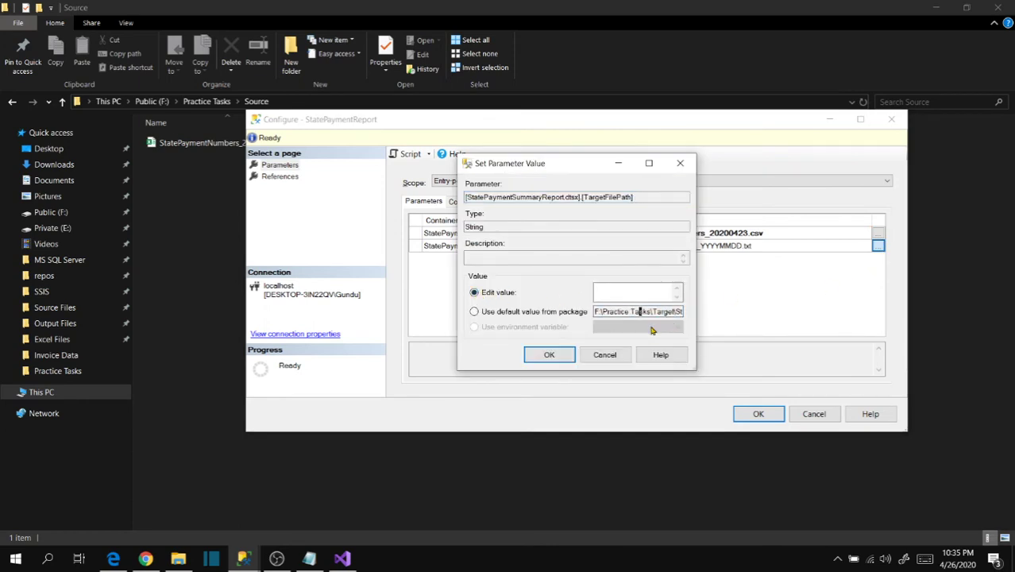
pyautogui.moveTo(696, 284); pyautogui.dragTo(953, 284)
pyautogui.moveTo(823, 312); pyautogui.dragTo(569, 310)
pyautogui.hotkey('ctrl', 'c')
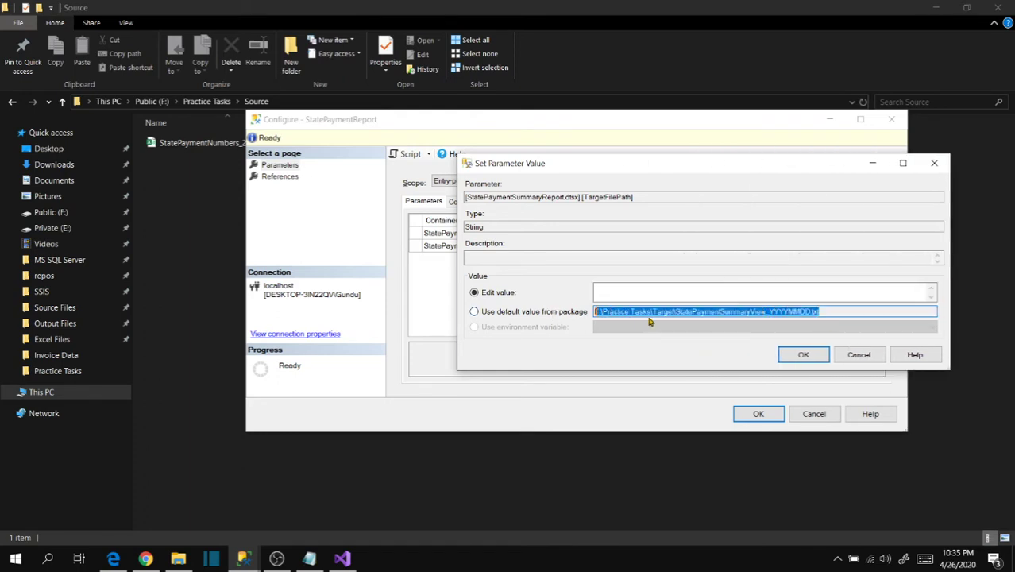
pyautogui.click(648, 296)
pyautogui.hotkey('ctrl', 'v')
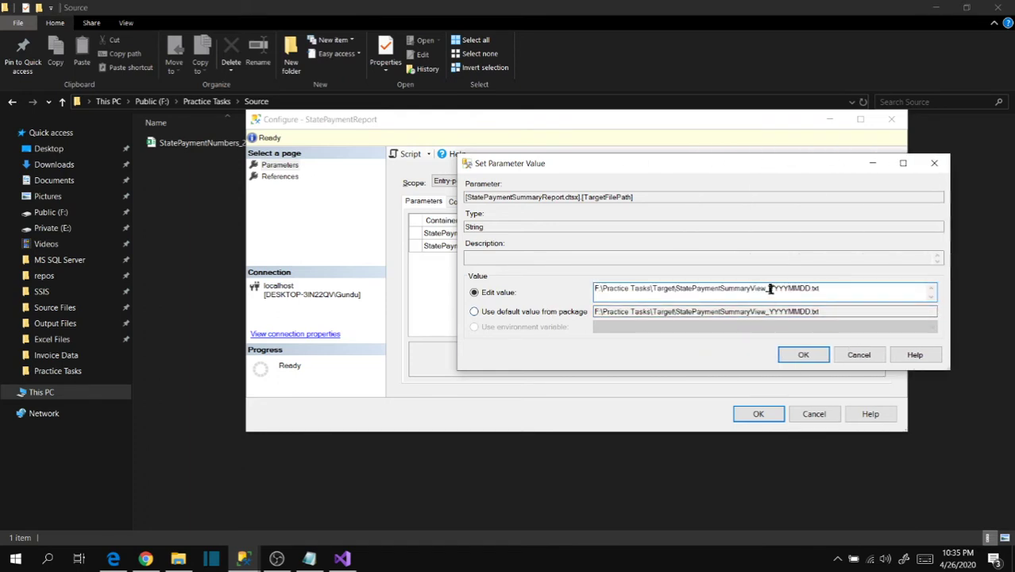
pyautogui.moveTo(769, 289); pyautogui.dragTo(812, 289)
pyautogui.write('20200423')
pyautogui.click(804, 354)
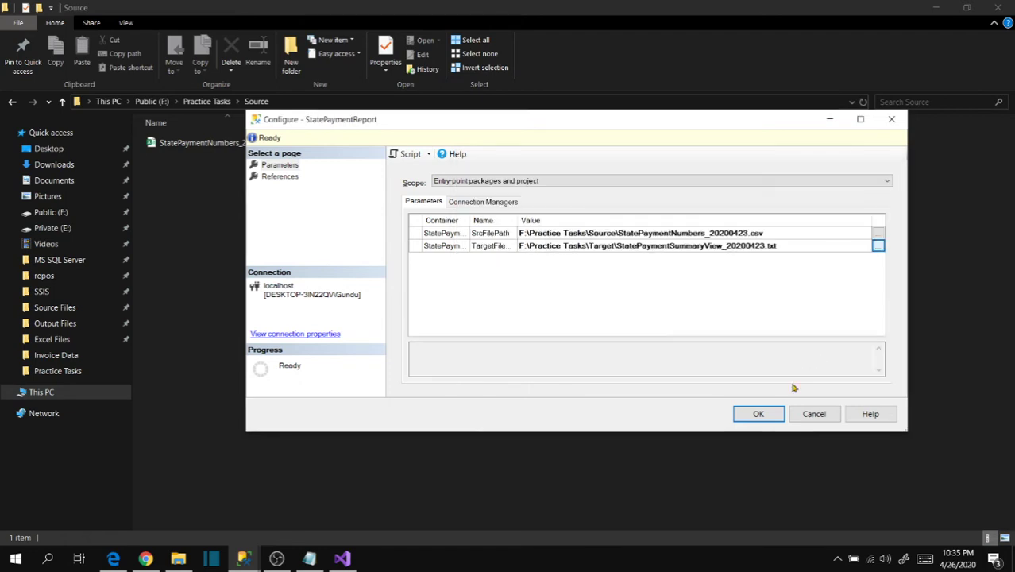
pyautogui.click(758, 415)
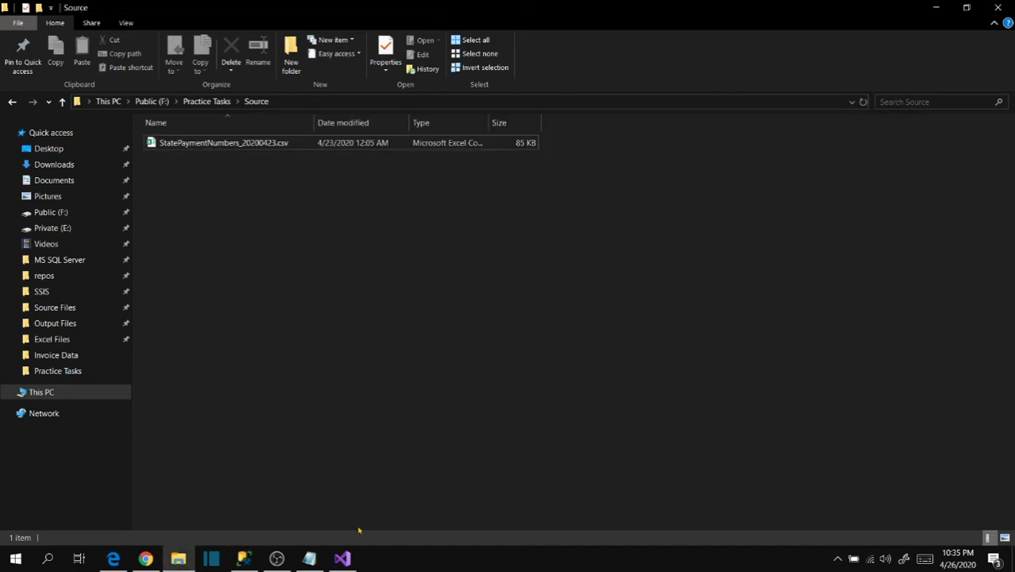
# Return to SQL Server Management Studio, run the Generate State Payment Summary Report agent job and close its progress dialog.
pyautogui.click(244, 559)
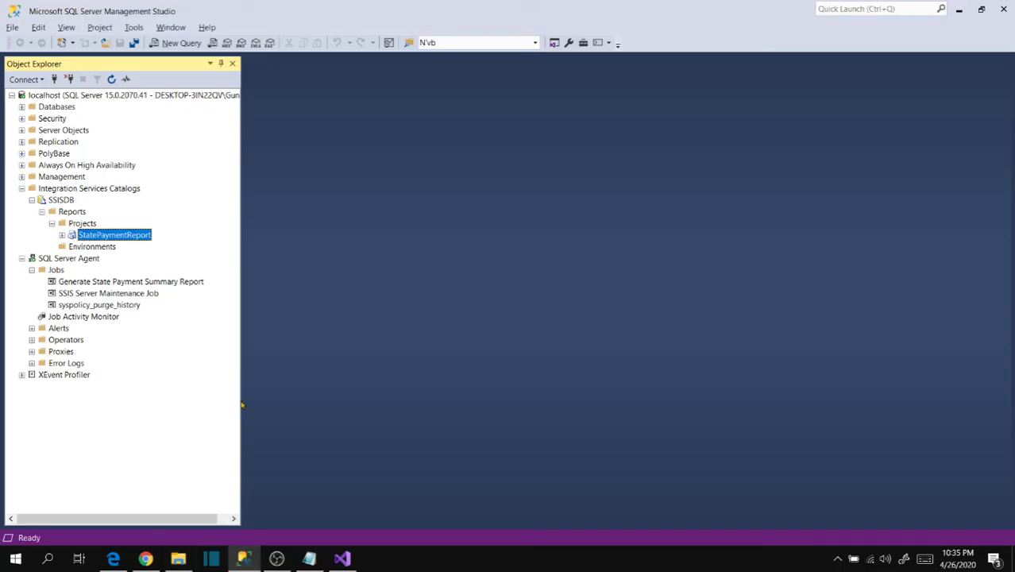
pyautogui.rightClick(106, 285)
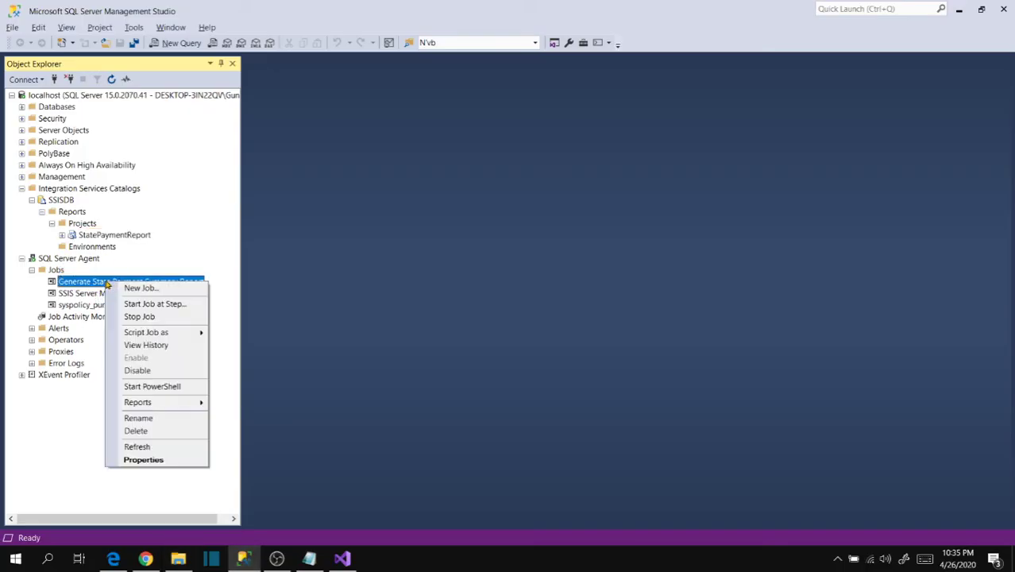
pyautogui.click(159, 302)
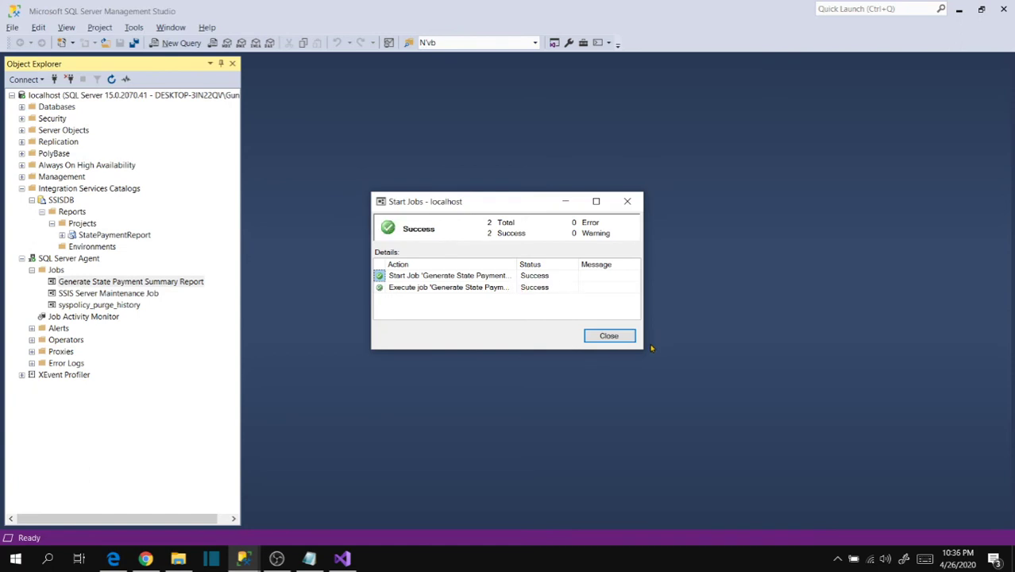
pyautogui.click(624, 339)
# In File Explorer, check the contents of StatePaymentSummaryView_20200423.txt in Practice Tasks\Target, close it and switch to Visual Studio.
pyautogui.click(178, 559)
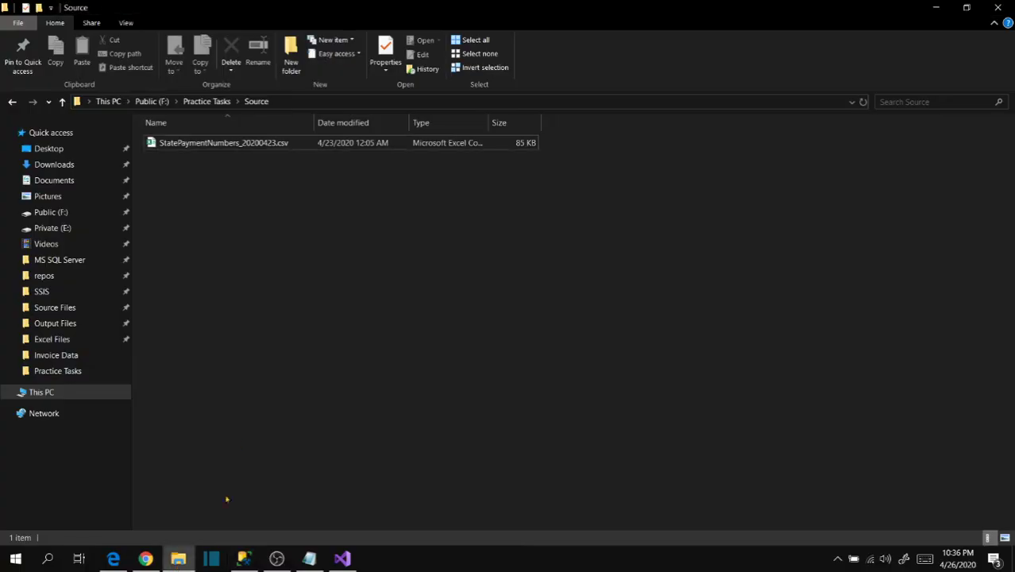
pyautogui.click(208, 102)
pyautogui.doubleClick(205, 157)
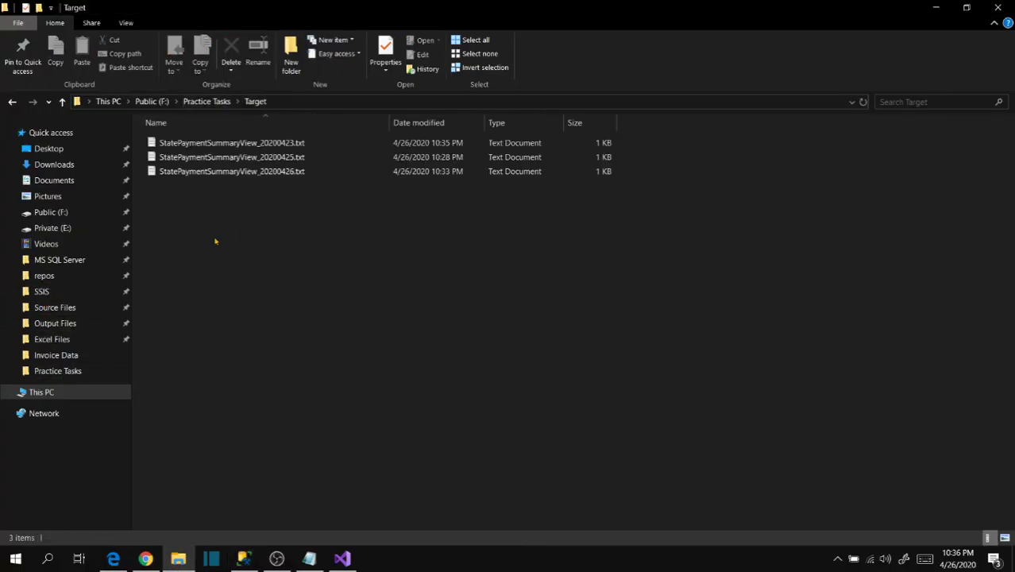
pyautogui.doubleClick(280, 145)
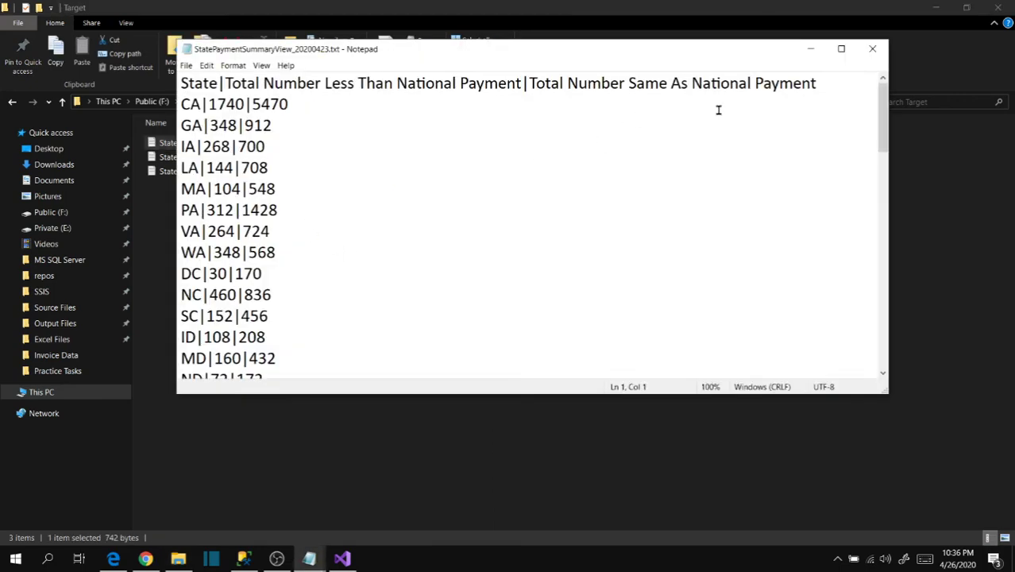
pyautogui.click(873, 48)
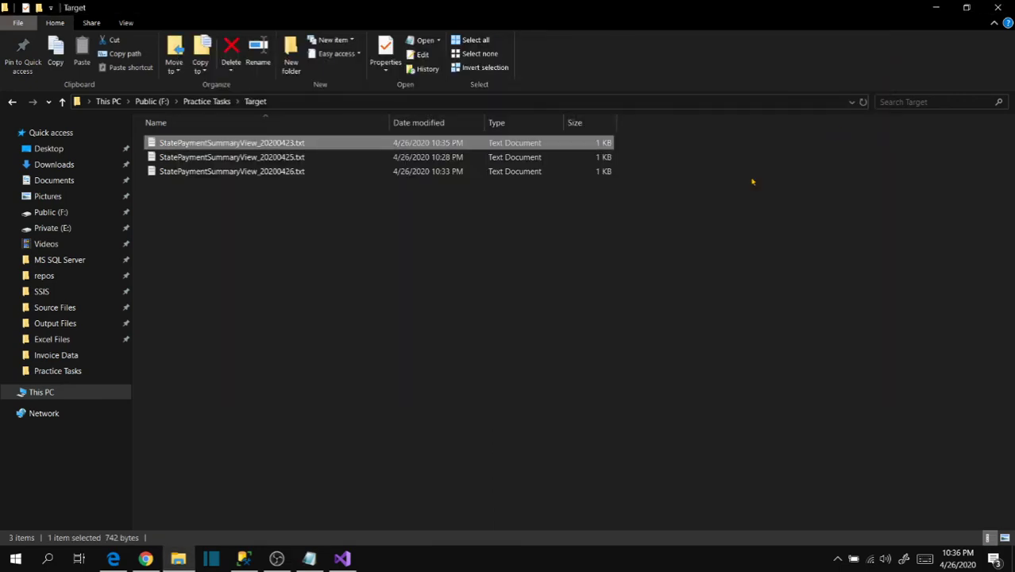
pyautogui.click(496, 240)
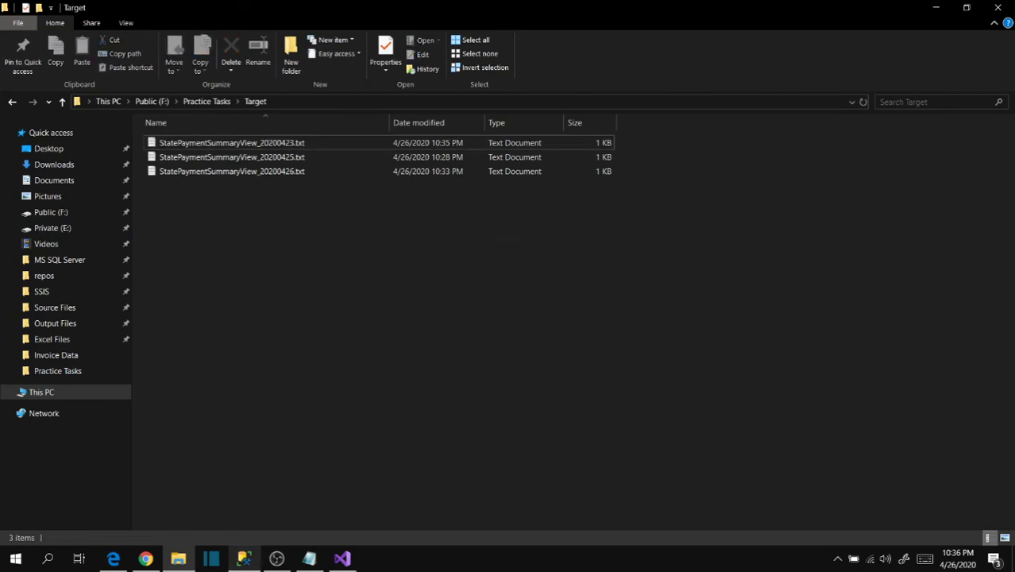
pyautogui.click(342, 558)
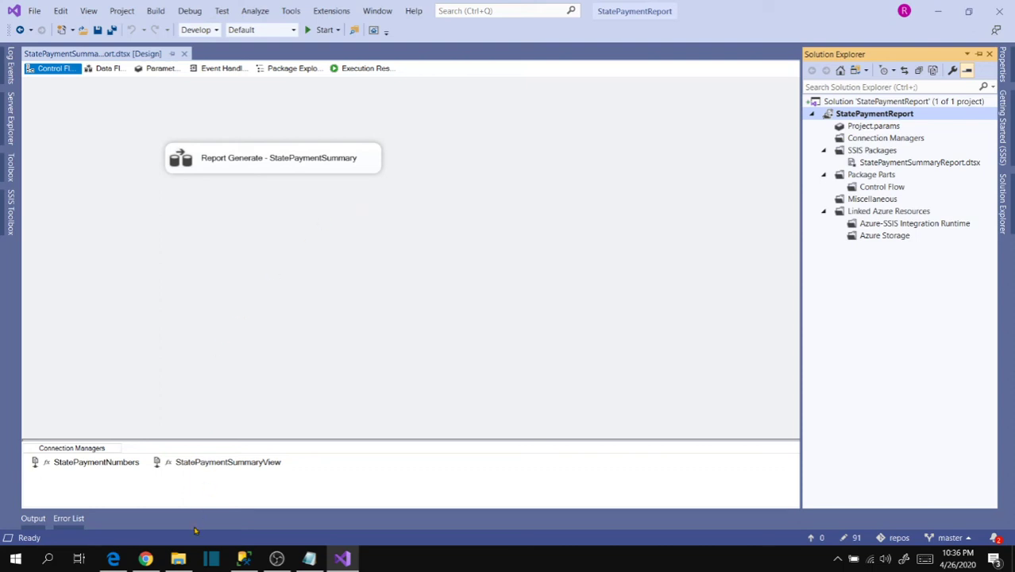
# Switch to SQL Server Management Studio and look through the standard reports available for the StatePaymentReport project.
pyautogui.moveTo(178, 558)
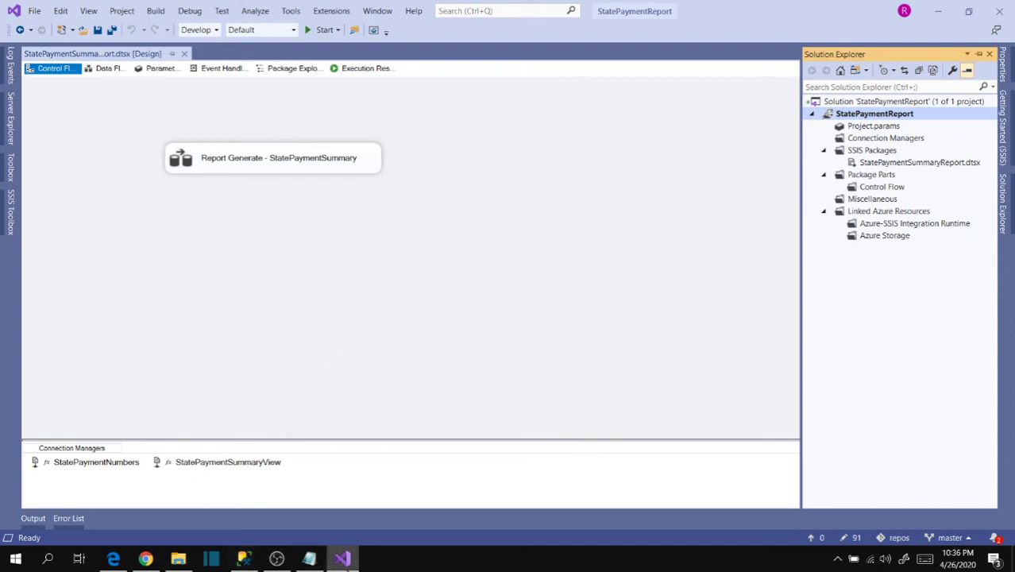
pyautogui.click(351, 565)
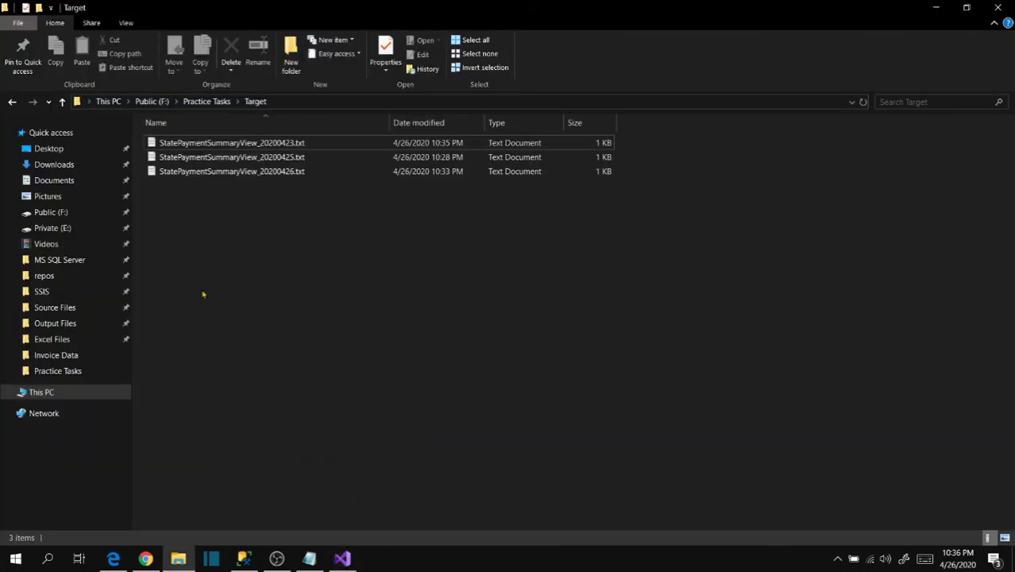
pyautogui.click(343, 558)
pyautogui.click(244, 559)
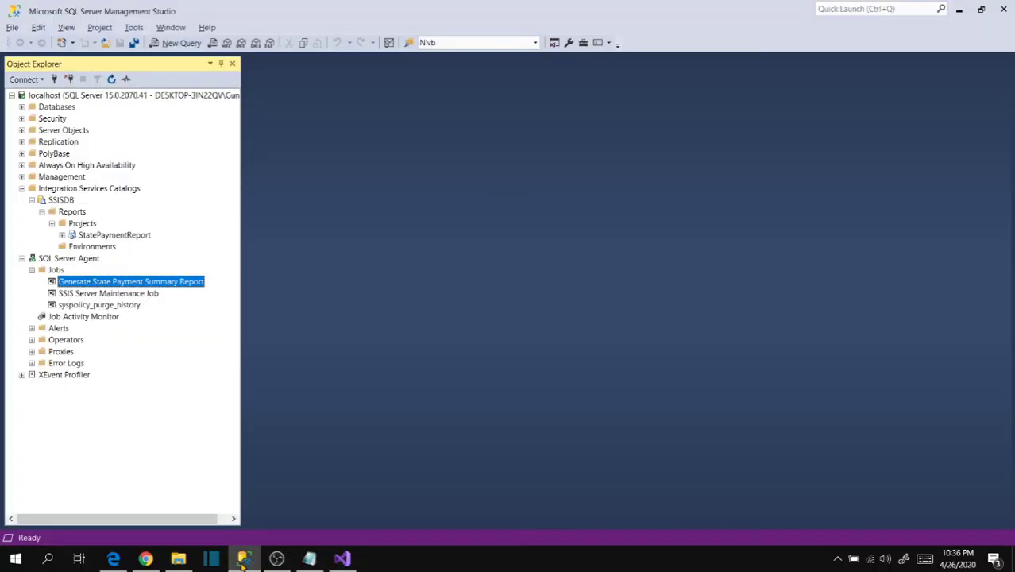
pyautogui.rightClick(96, 237)
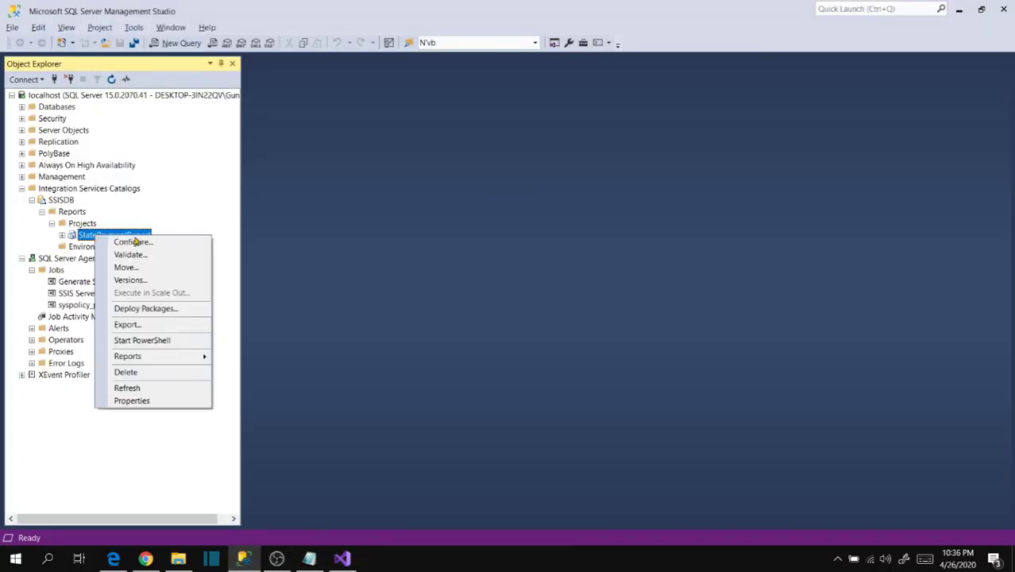
pyautogui.moveTo(184, 358)
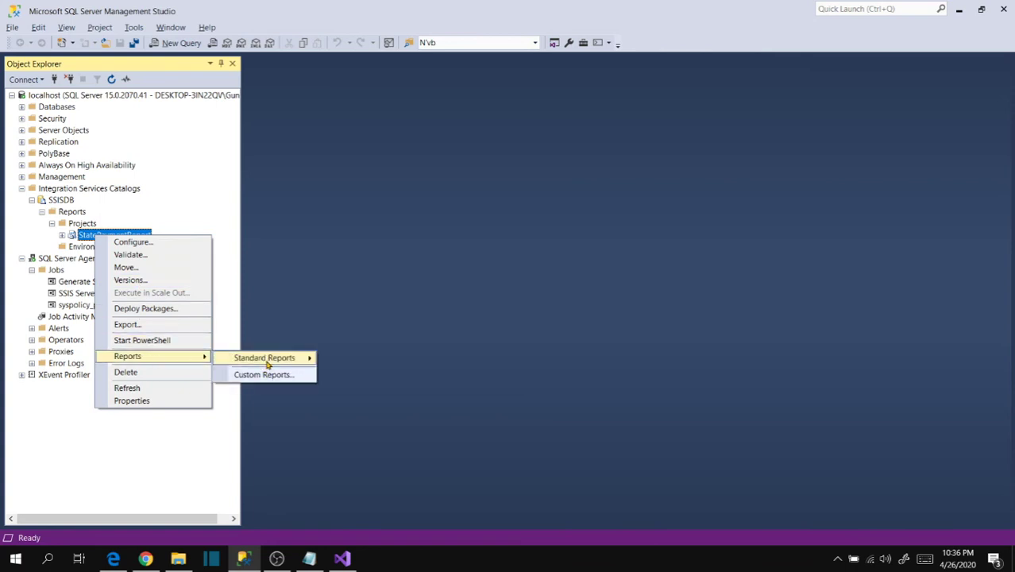
pyautogui.moveTo(267, 362)
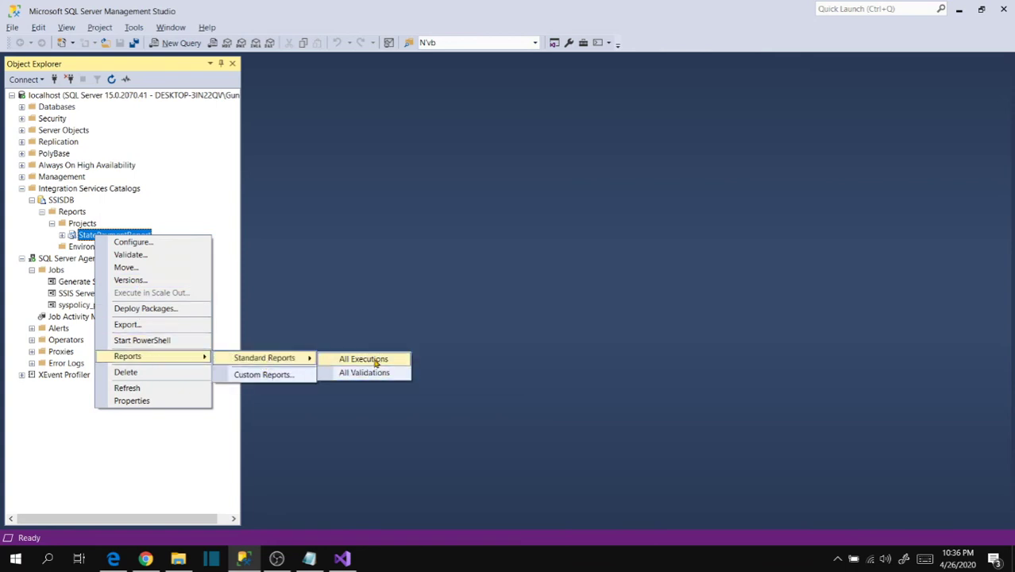
pyautogui.click(177, 467)
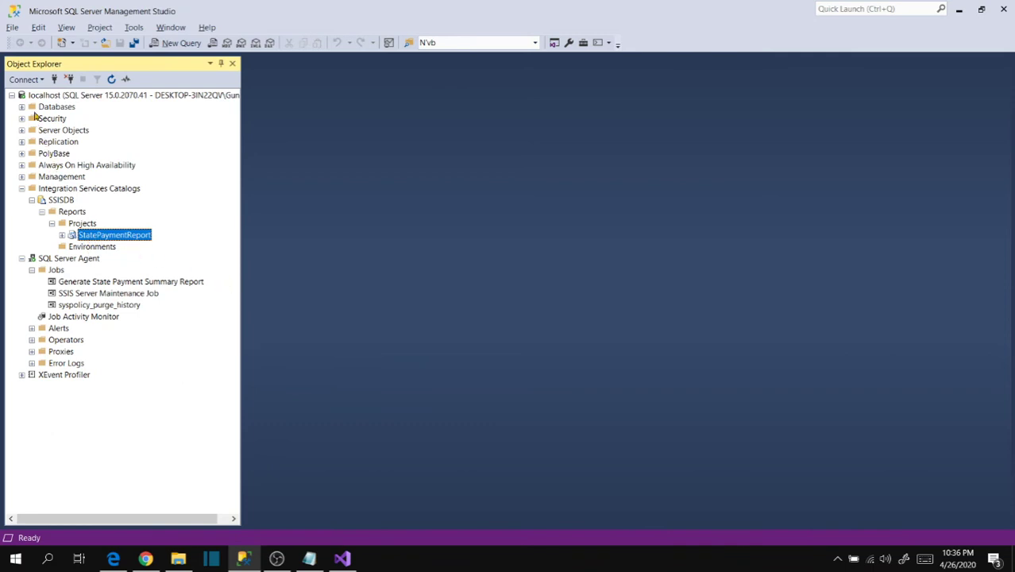
# Return to Visual Studio and add an SSIS log provider for SQL Server to the package's logging configuration.
pyautogui.click(345, 560)
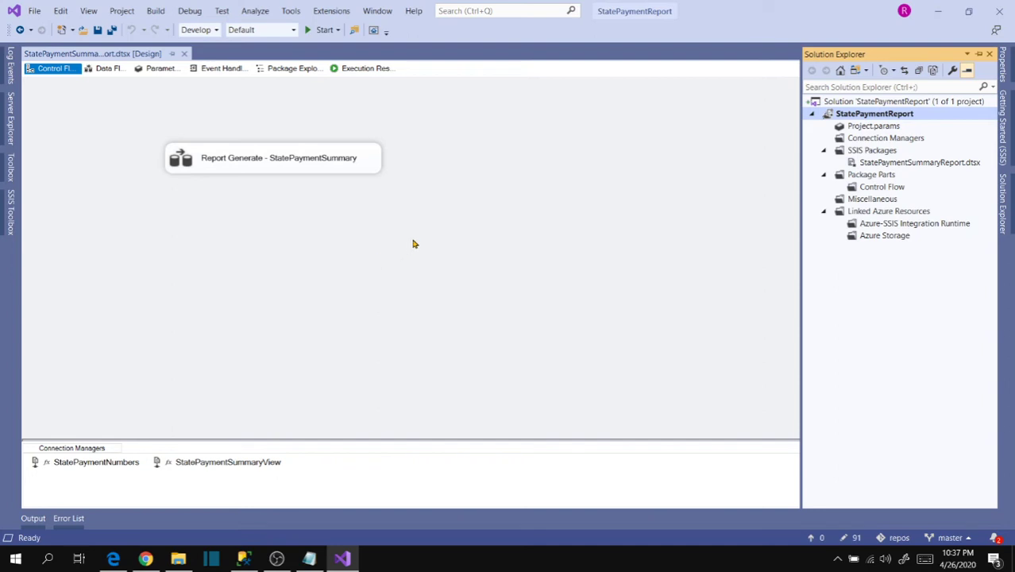
pyautogui.rightClick(454, 168)
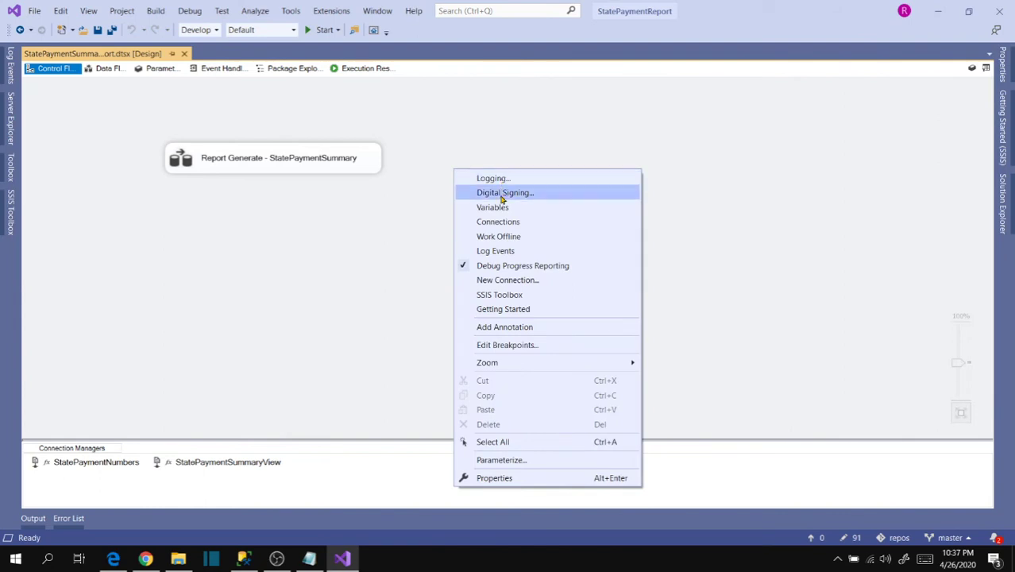
pyautogui.click(514, 180)
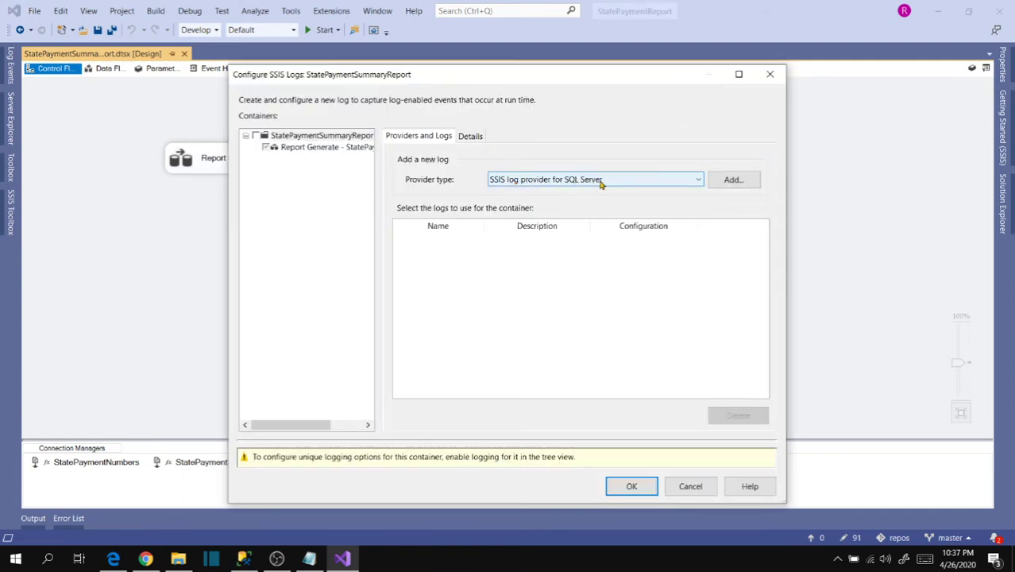
pyautogui.click(733, 182)
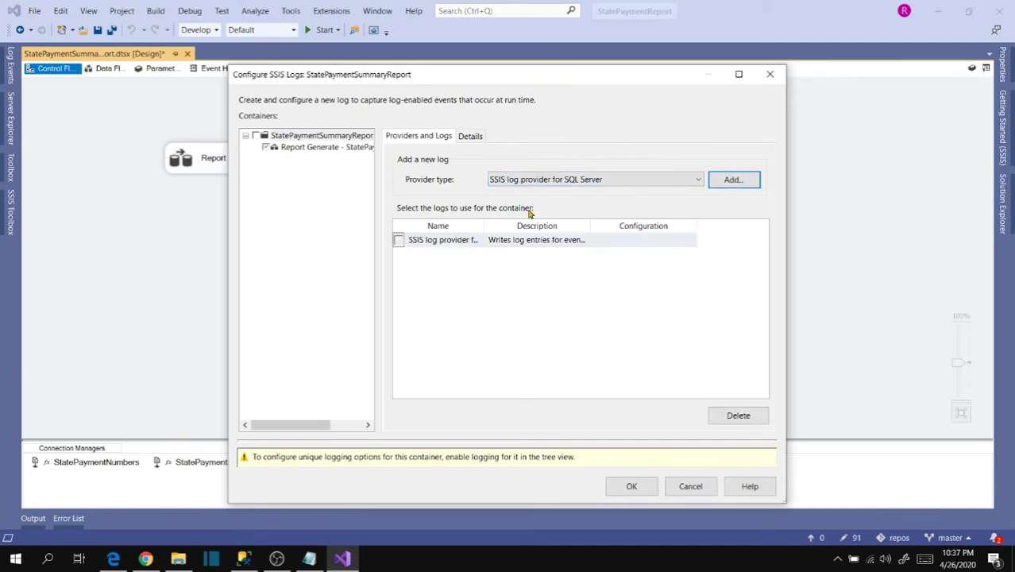
# Set the log provider's connection to localhost.SSISPractice and enable this log for the StatePaymentSummaryReport container.
pyautogui.click(401, 243)
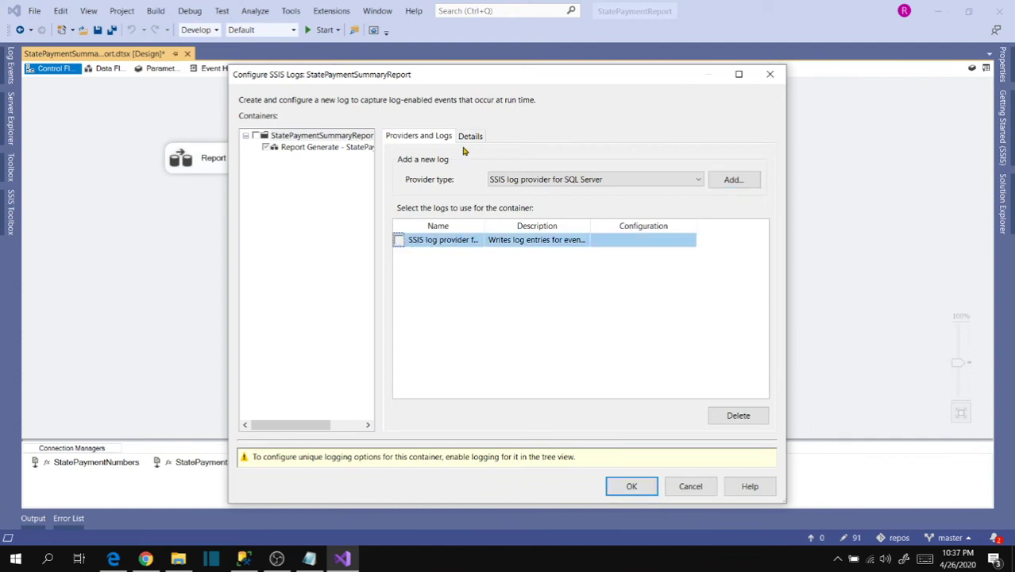
pyautogui.click(656, 243)
pyautogui.click(691, 242)
pyautogui.click(643, 252)
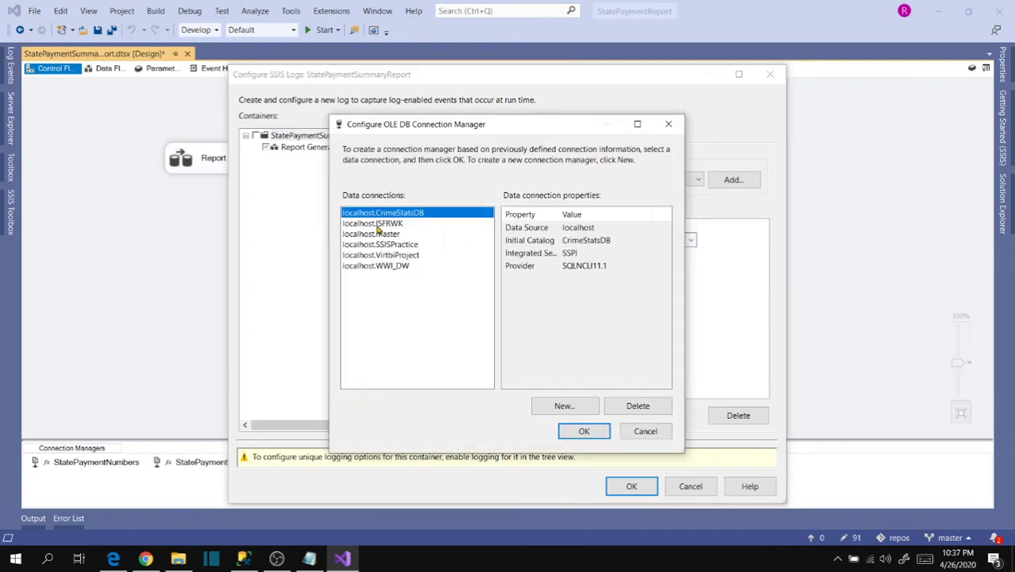
pyautogui.click(387, 246)
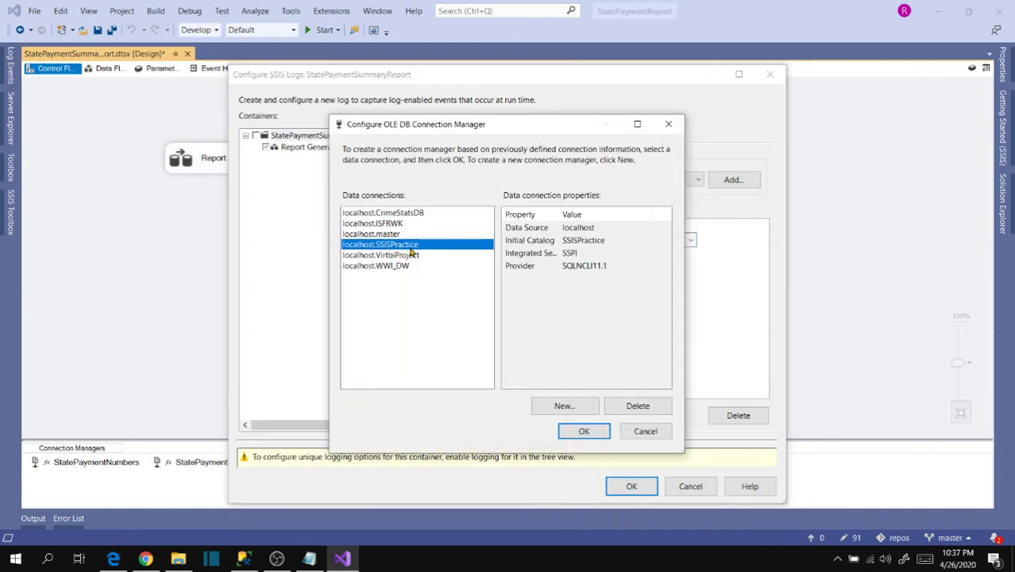
pyautogui.click(580, 431)
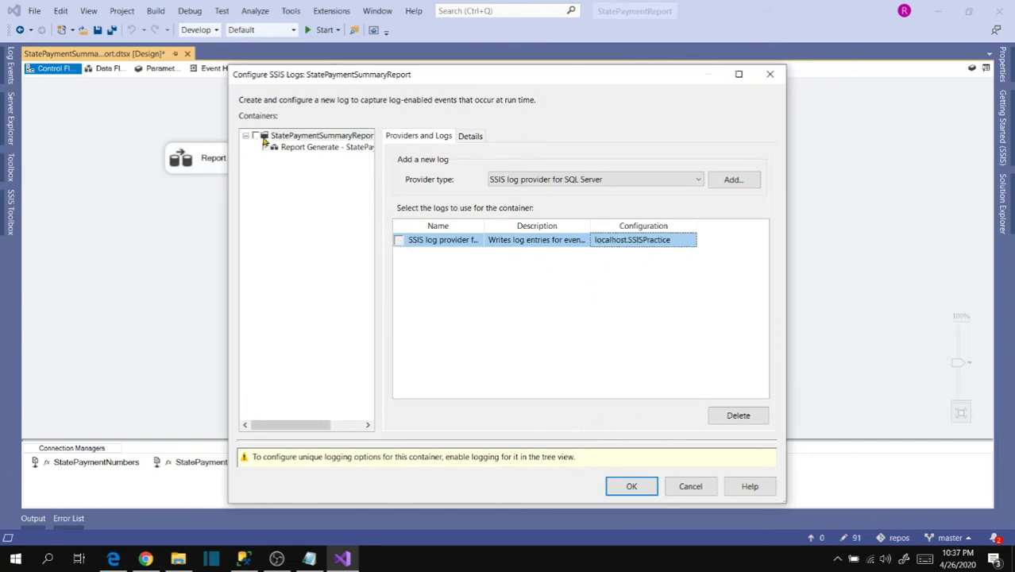
pyautogui.click(255, 137)
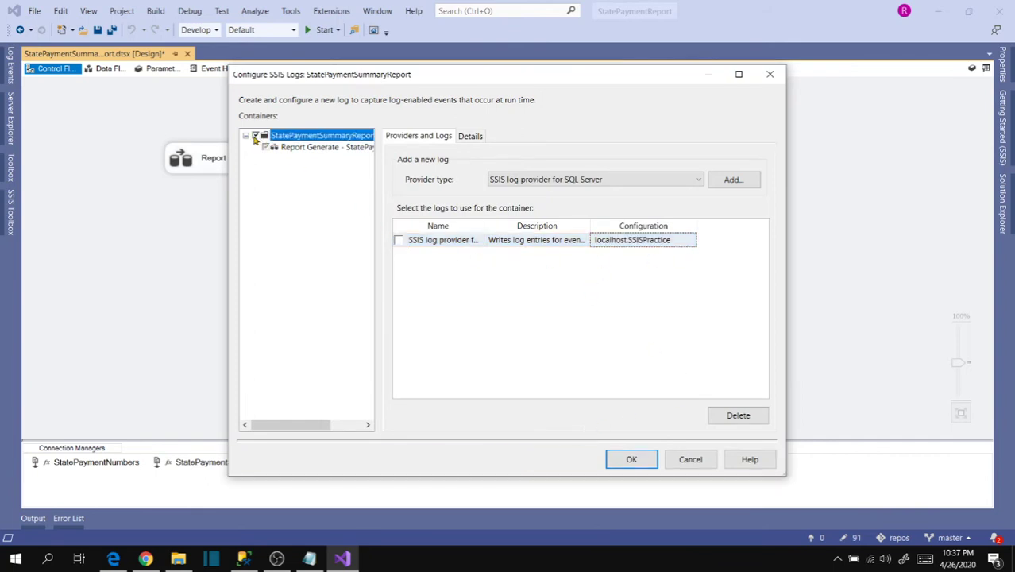
pyautogui.click(399, 241)
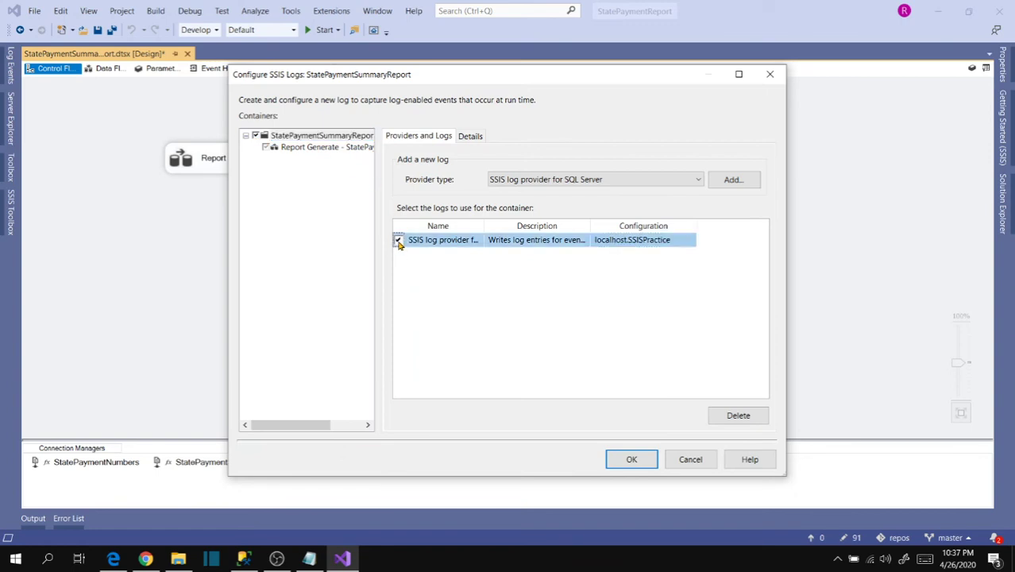
# Select the OnError, OnQueryCancel, OnTaskFailed and OnPreExecute events for logging and accept the log configuration.
pyautogui.click(471, 137)
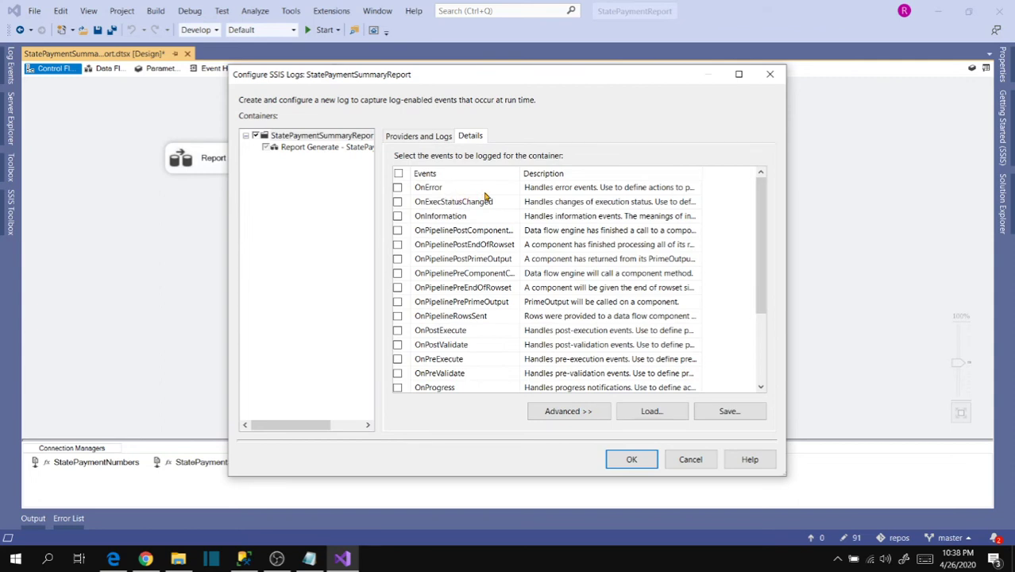
pyautogui.click(398, 189)
pyautogui.scroll(-2, 399, 378)
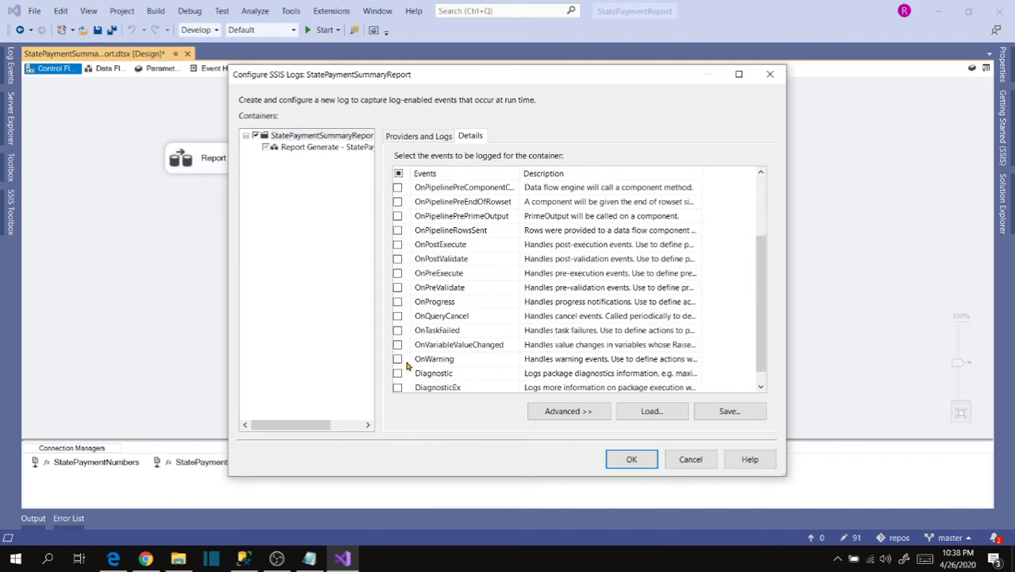
pyautogui.click(397, 316)
pyautogui.click(397, 332)
pyautogui.scroll(-1, 465, 363)
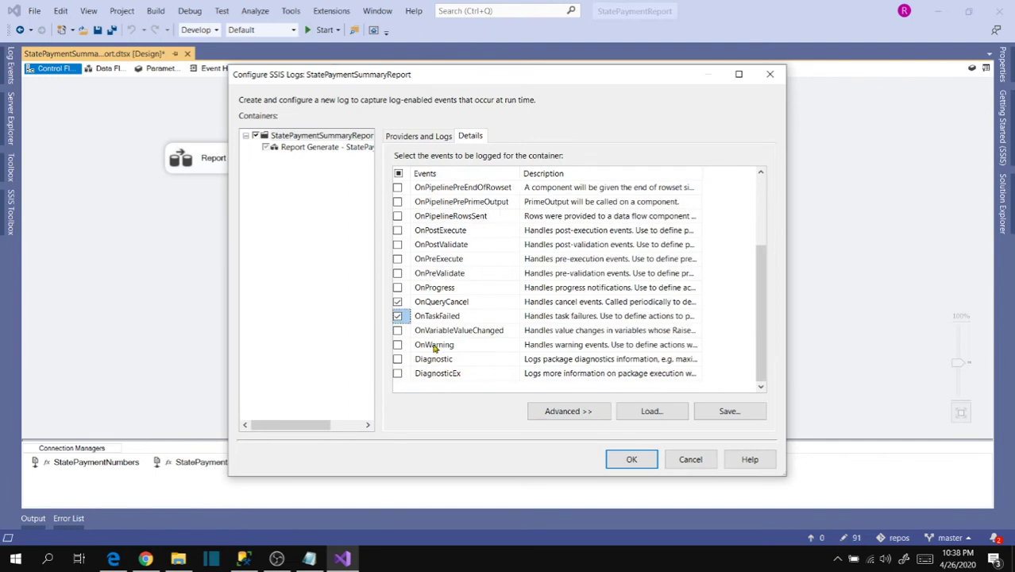
pyautogui.scroll(1, 435, 339)
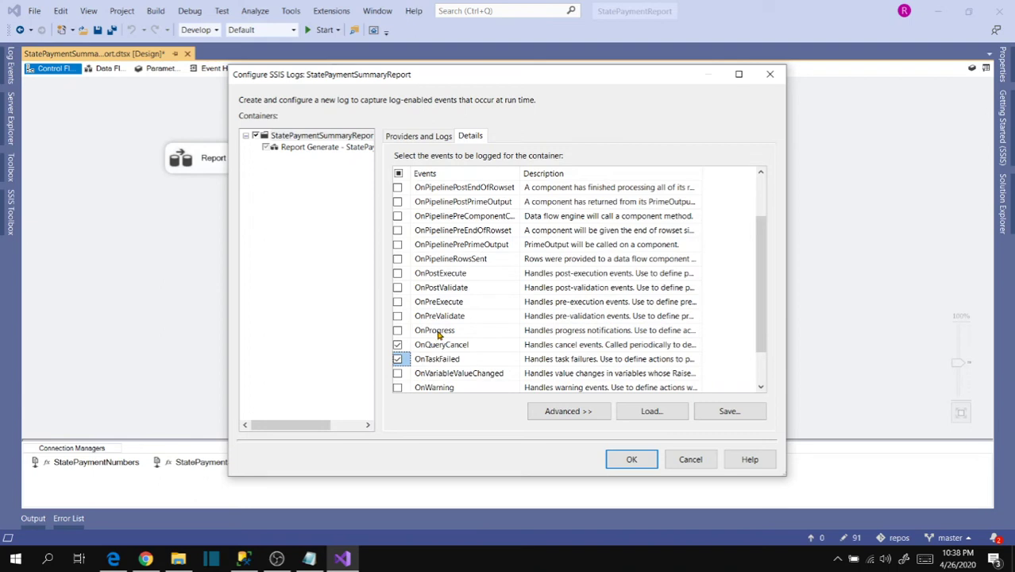
pyautogui.click(397, 303)
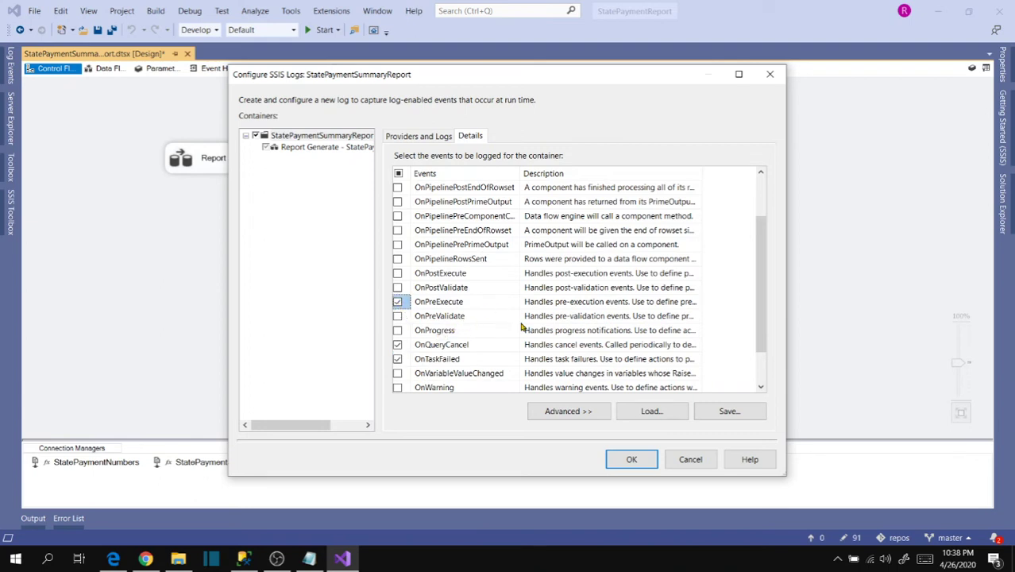
pyautogui.scroll(2, 487, 327)
pyautogui.scroll(-3, 488, 326)
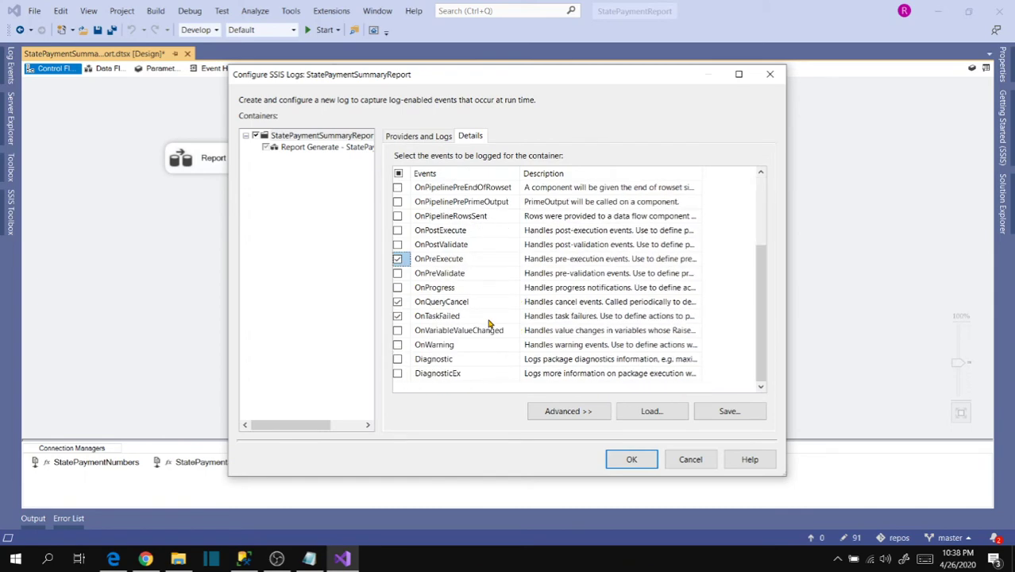
pyautogui.scroll(3, 496, 322)
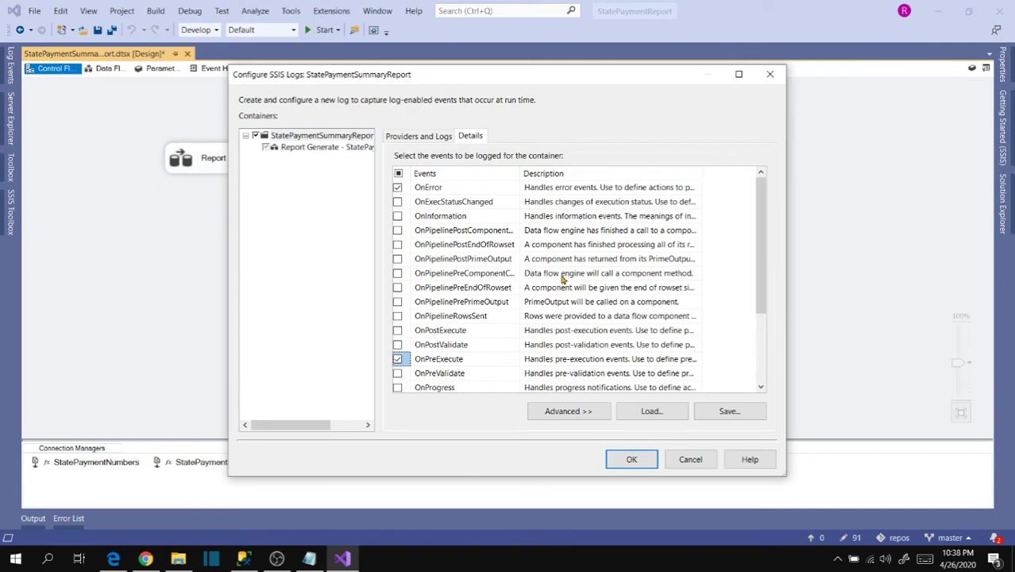
pyautogui.click(639, 462)
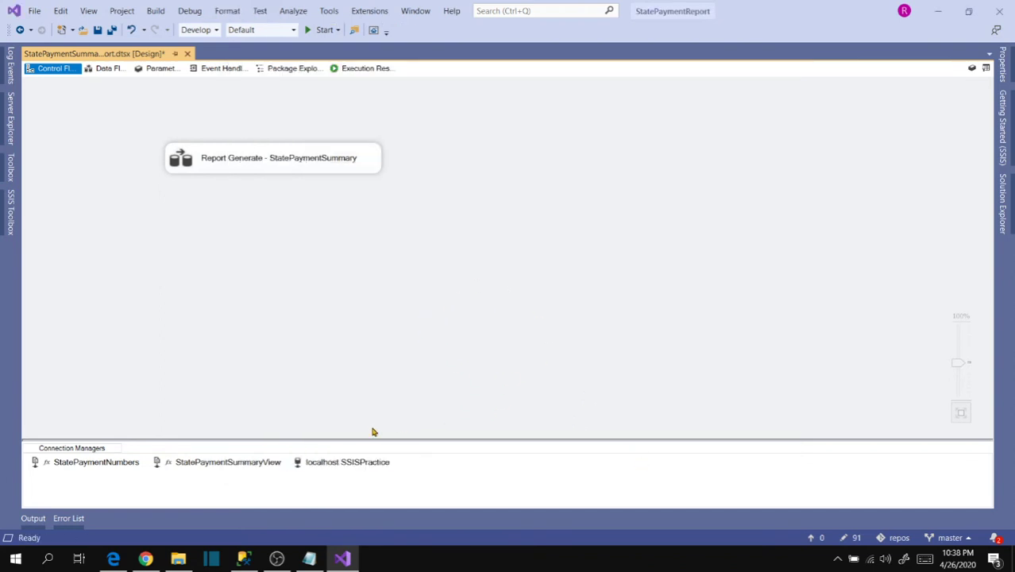
# Rename the localhost.SSISPractice connection manager as Log DB Connection and save the package.
pyautogui.rightClick(350, 466)
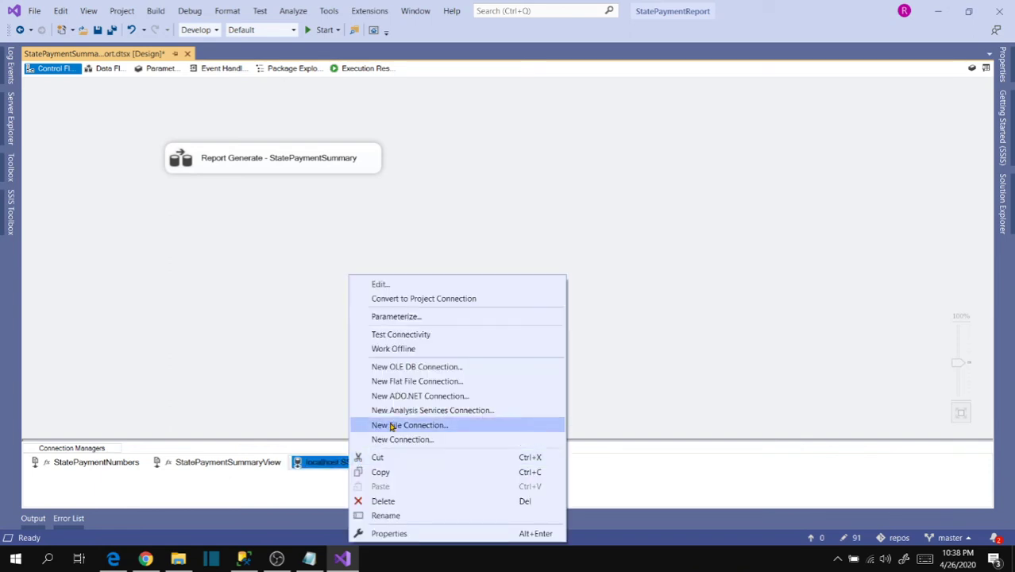
pyautogui.click(386, 515)
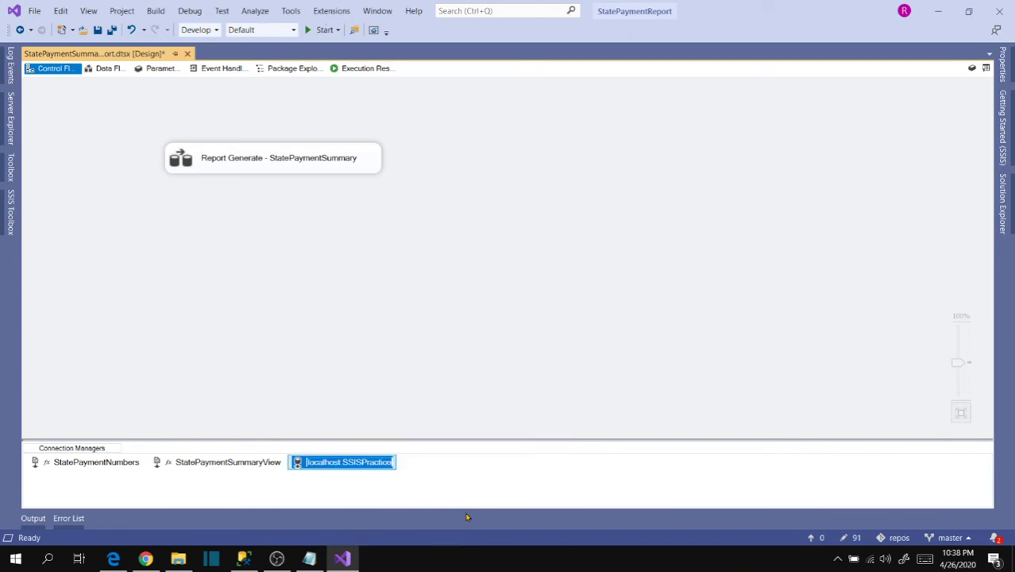
pyautogui.write('Log D')
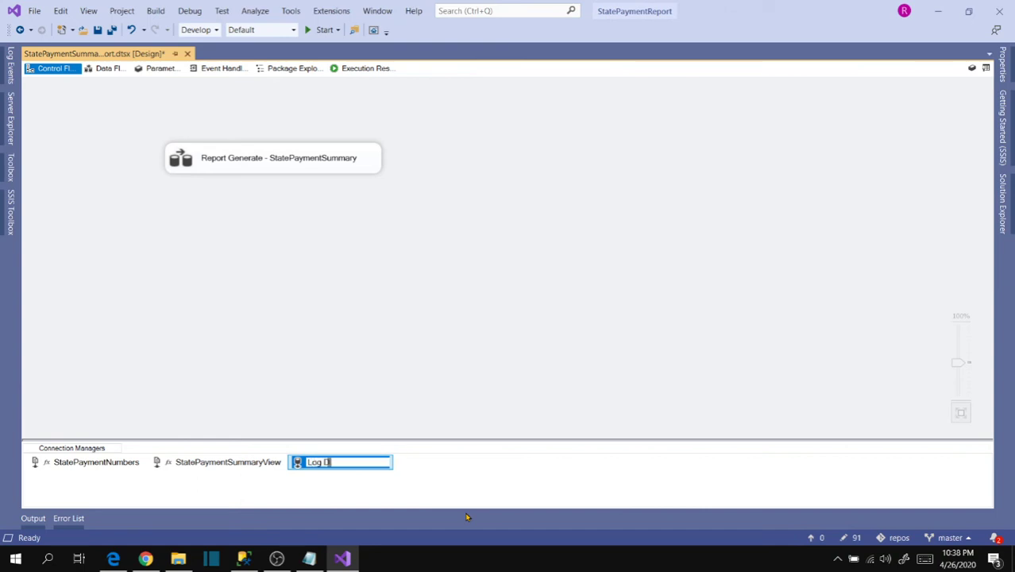
pyautogui.write('B Connection')
pyautogui.press('Return')
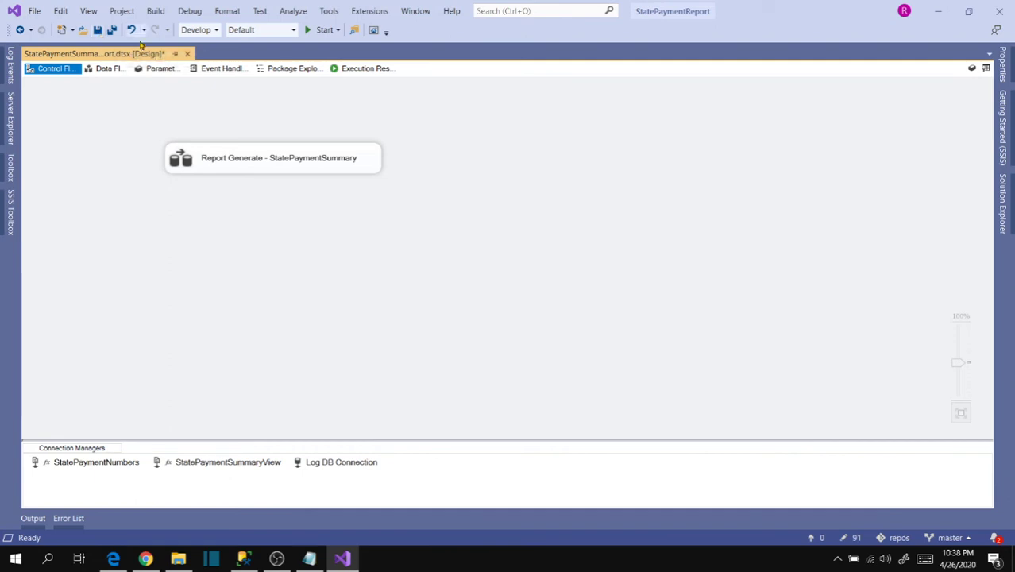
pyautogui.click(96, 31)
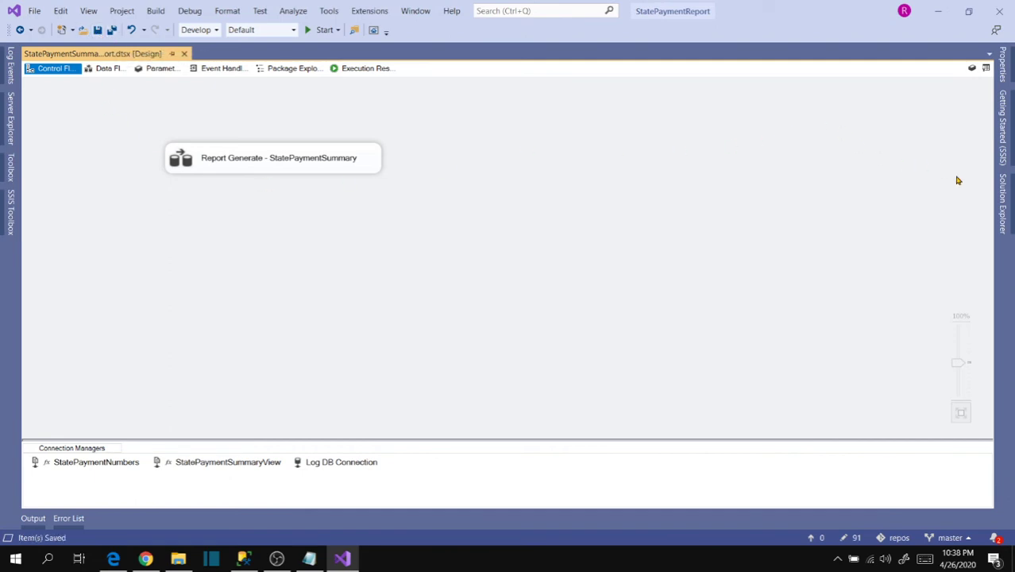
# Deploy the StatePaymentReport project to SSIS in SQL Server on localhost at /SSISDB/Reports/StatePaymentReport and close the deployment wizard.
pyautogui.click(1003, 199)
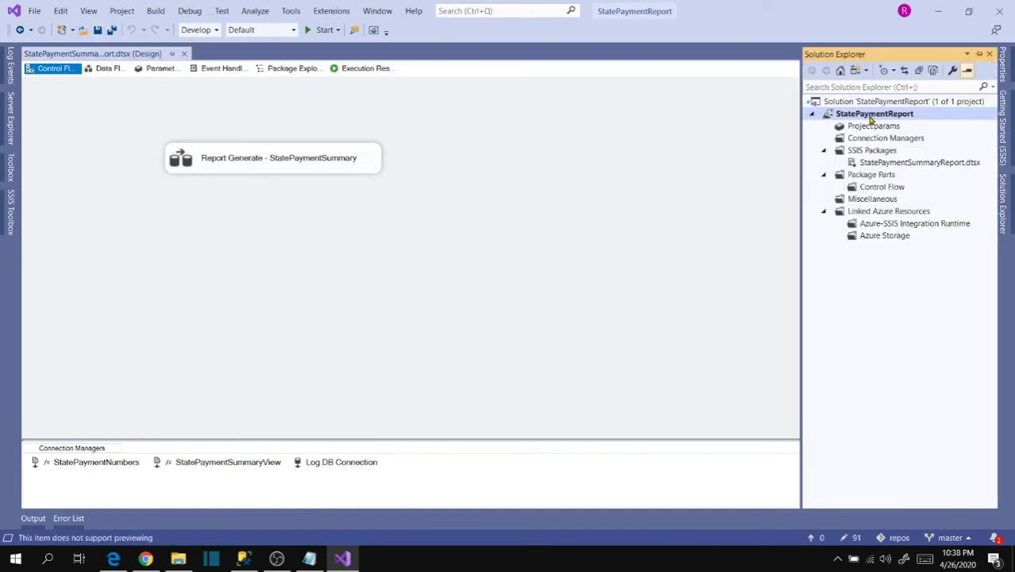
pyautogui.rightClick(873, 116)
pyautogui.click(826, 121)
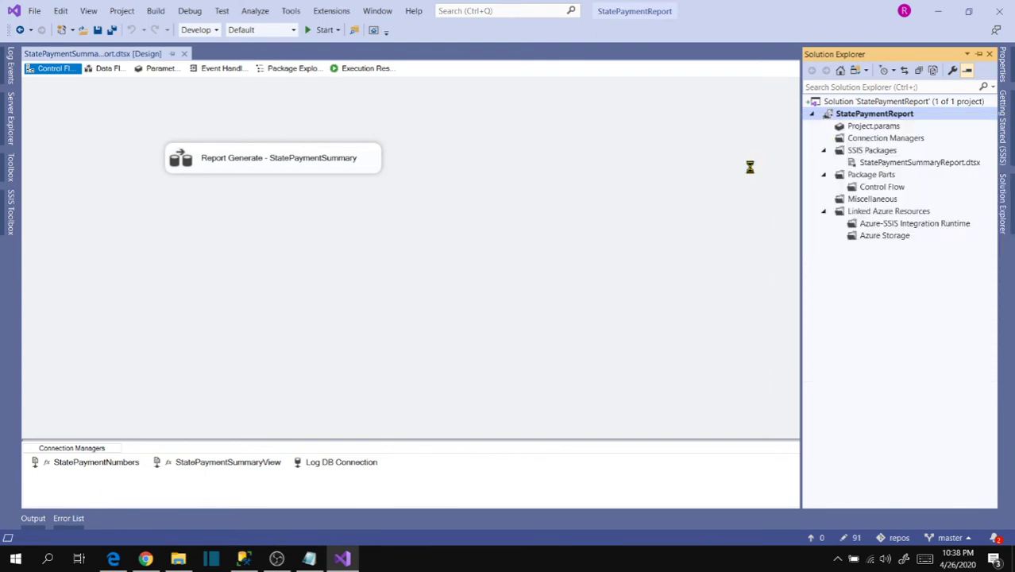
pyautogui.click(627, 474)
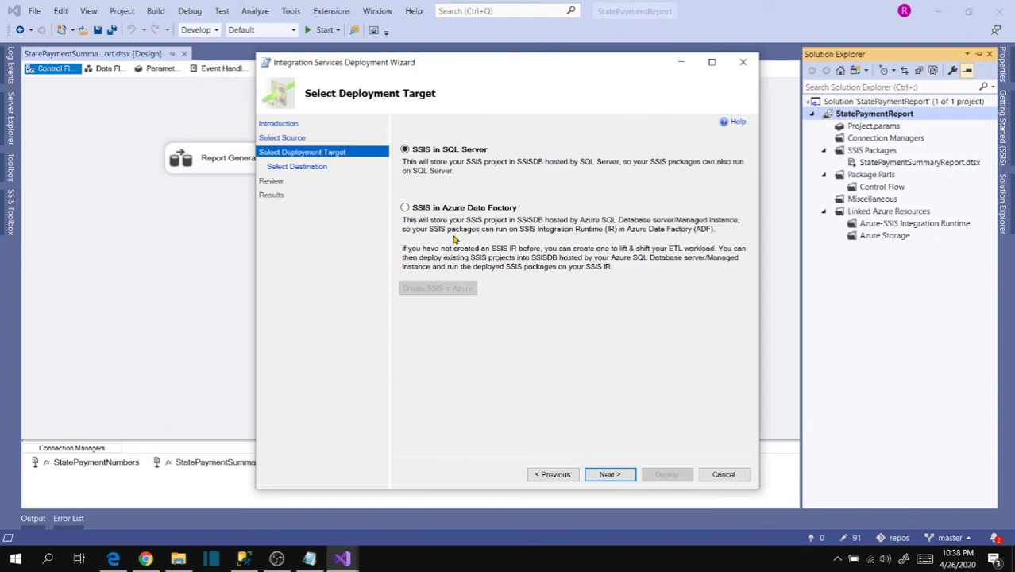
pyautogui.click(609, 474)
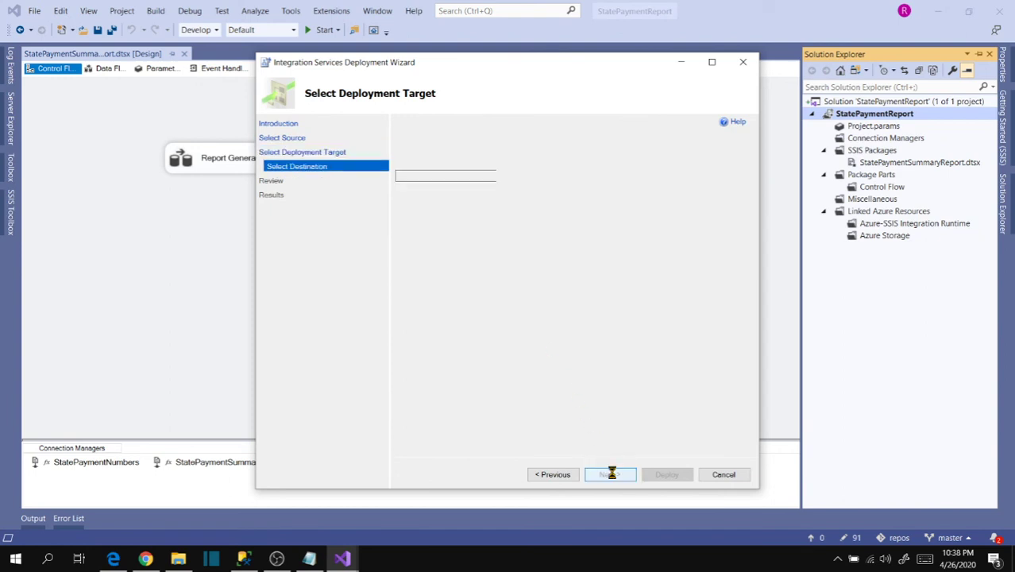
pyautogui.click(727, 203)
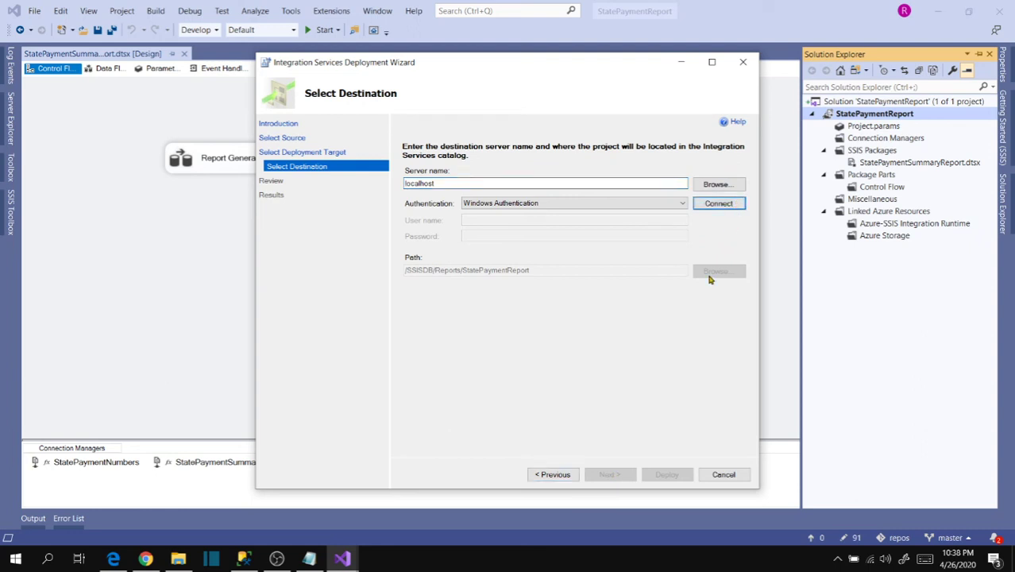
pyautogui.click(609, 474)
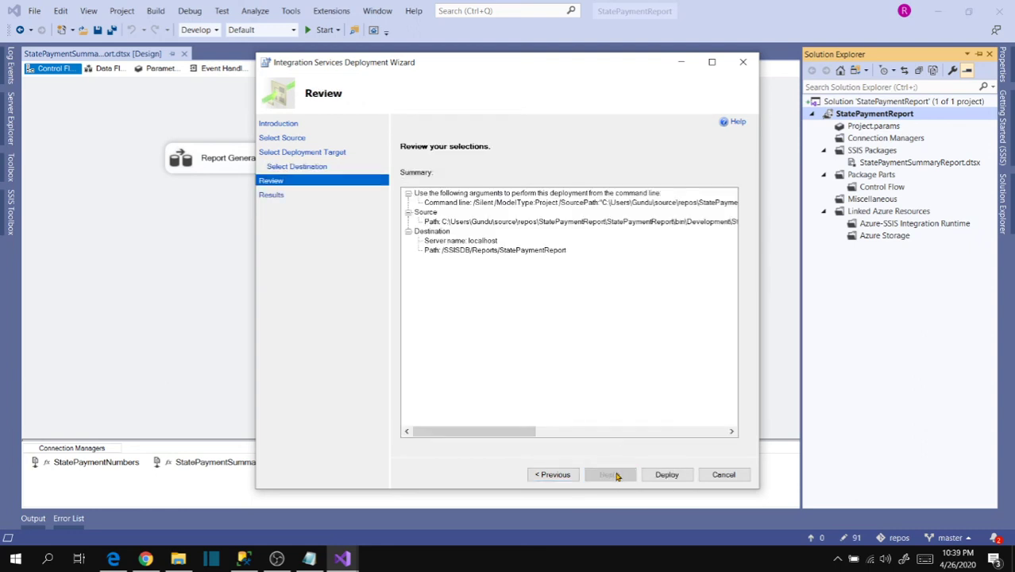
pyautogui.click(661, 474)
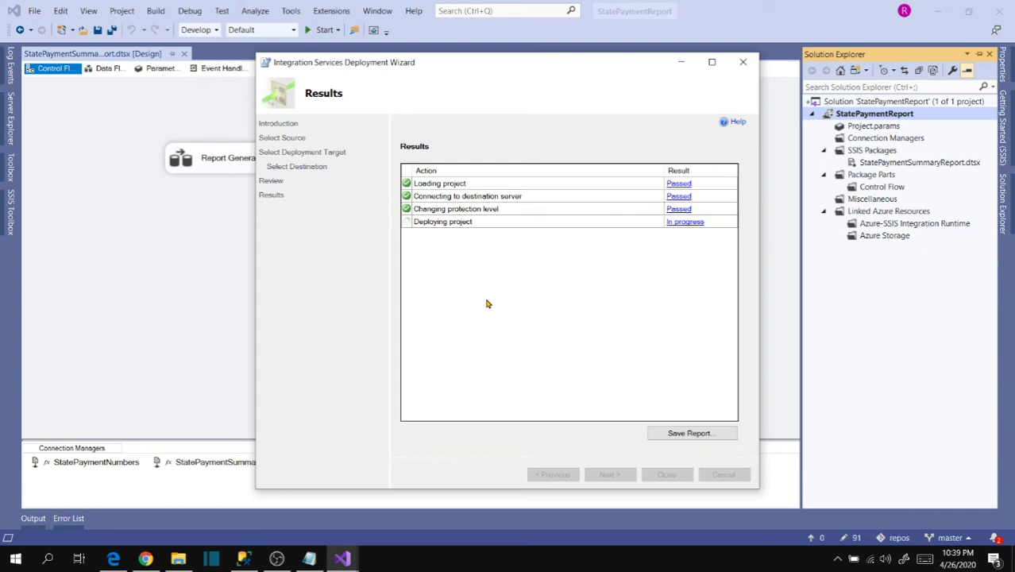
pyautogui.click(674, 476)
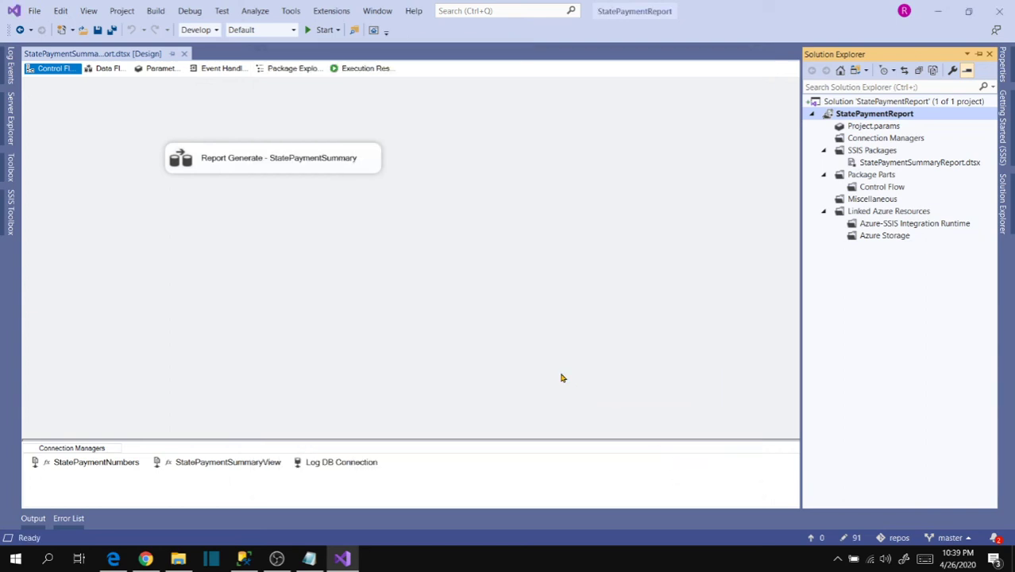
# Switch to SQL Server Management Studio and configure the deployed StatePaymentReport project's SrcFilePath parameter to use the default value from the package.
pyautogui.click(243, 558)
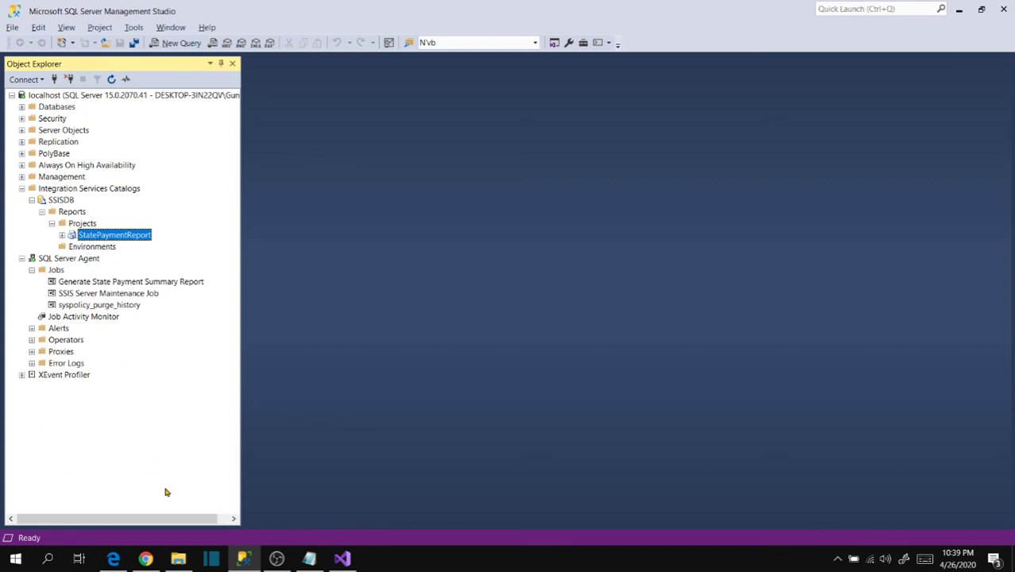
pyautogui.rightClick(104, 238)
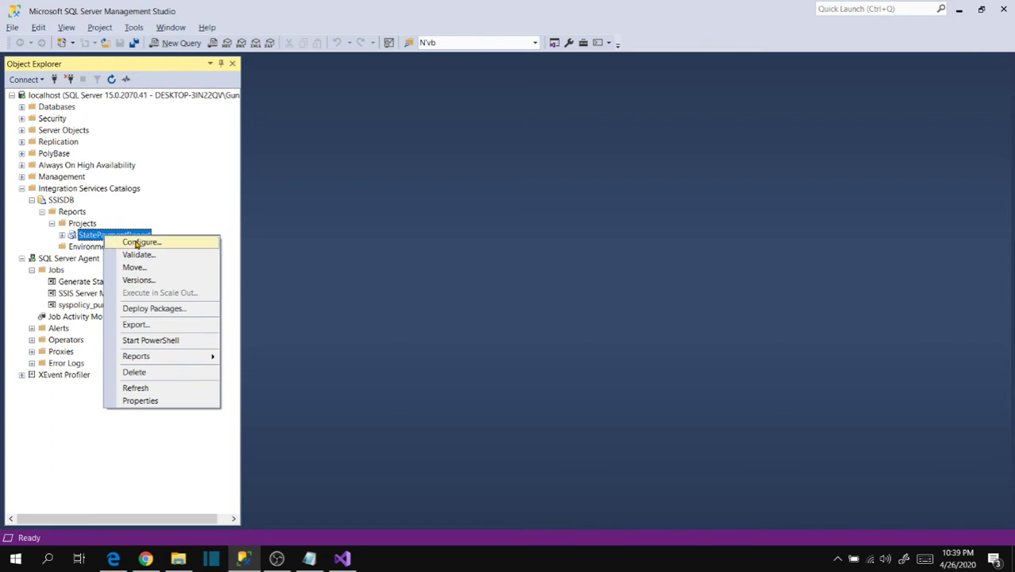
pyautogui.click(142, 243)
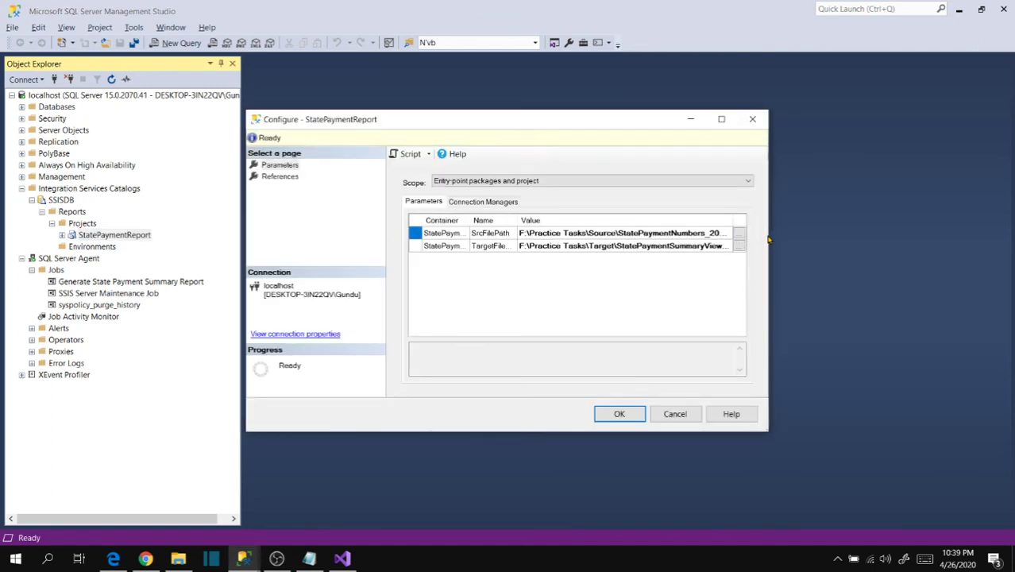
pyautogui.moveTo(768, 239); pyautogui.dragTo(936, 238)
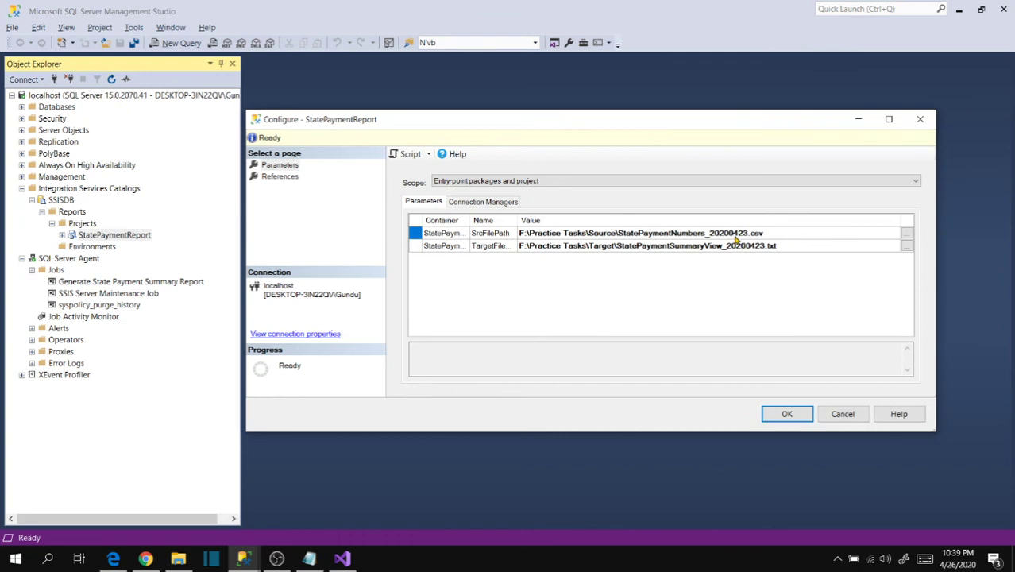
pyautogui.click(906, 233)
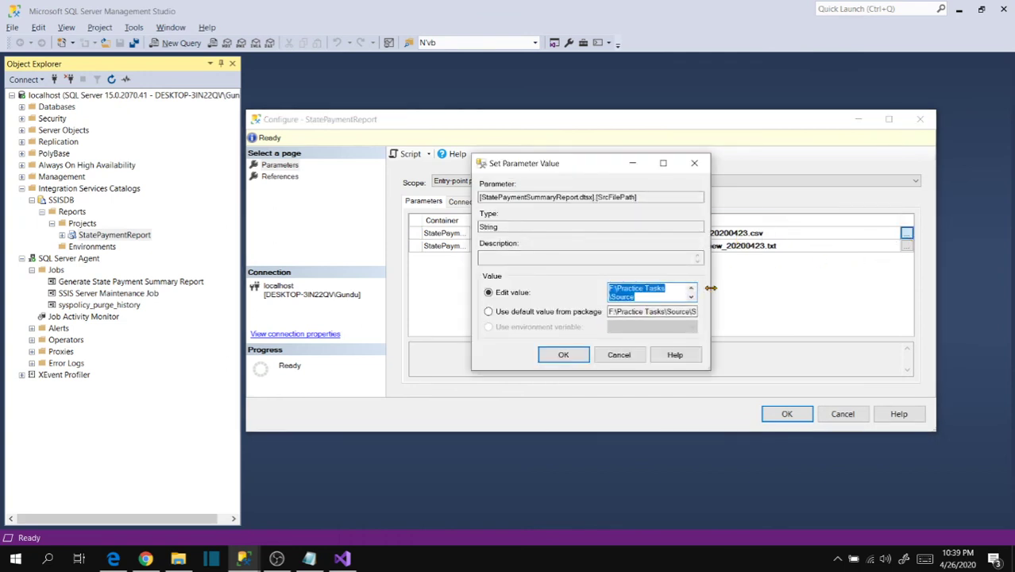
pyautogui.moveTo(710, 289); pyautogui.dragTo(909, 288)
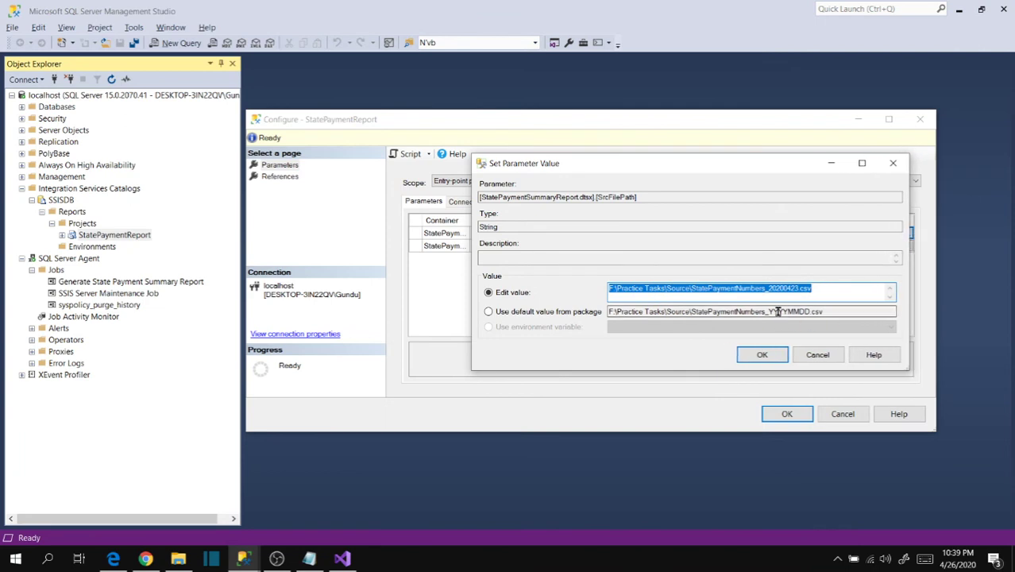
pyautogui.click(545, 313)
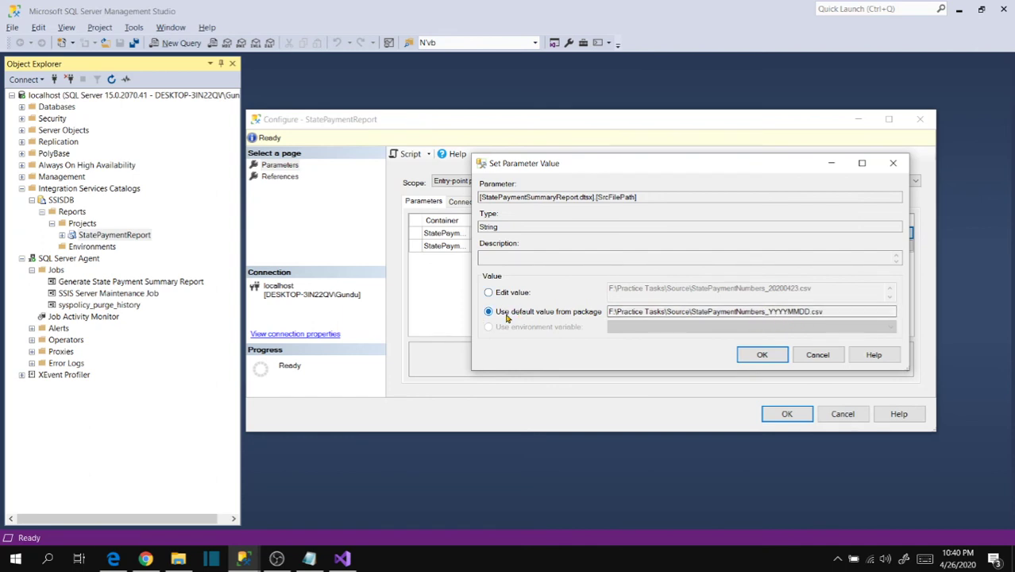
pyautogui.click(772, 355)
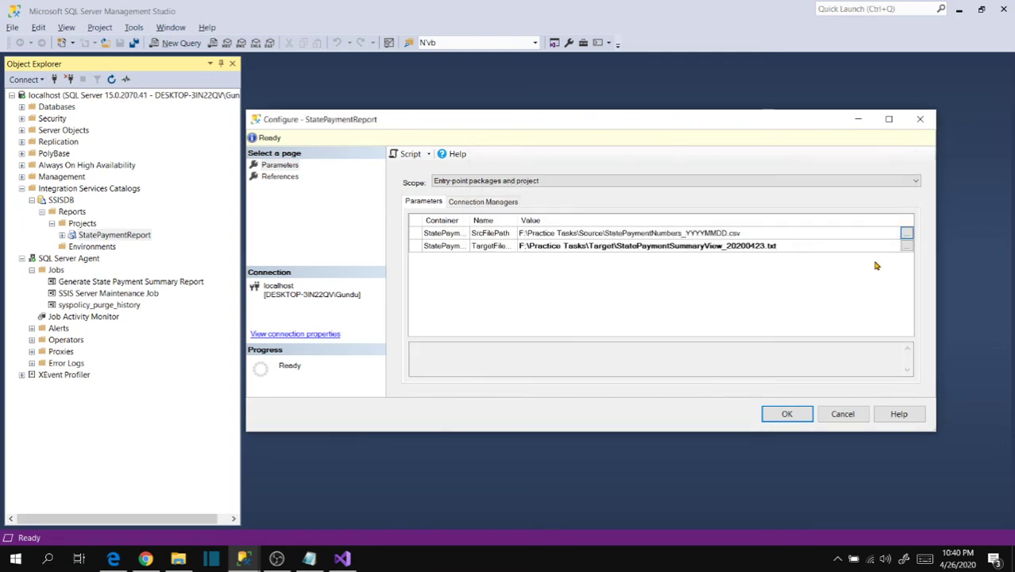
# Set the TargetFilePath parameter to use the default value from the package and accept the project configuration.
pyautogui.click(907, 245)
pyautogui.click(489, 312)
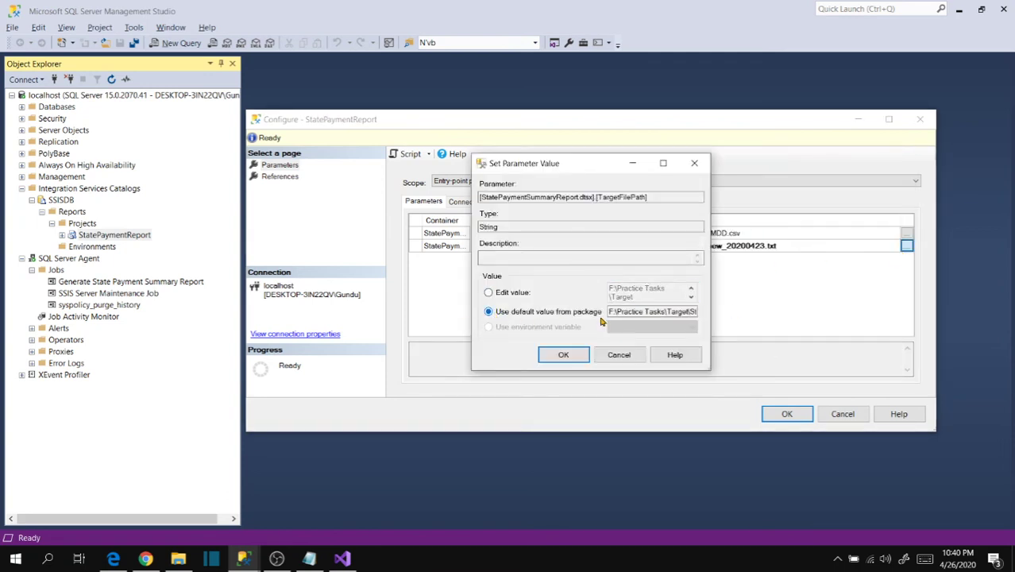
pyautogui.click(563, 355)
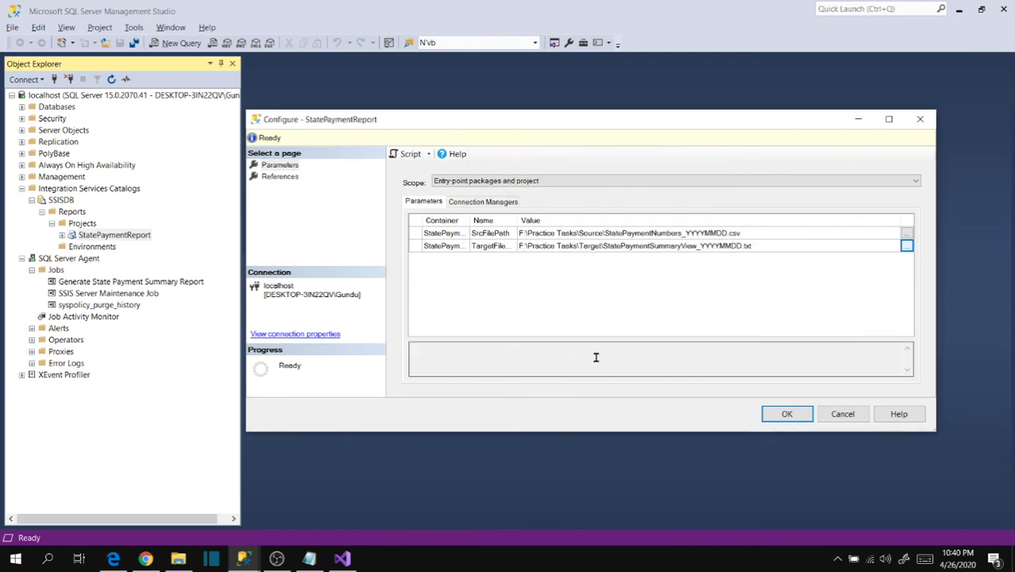
pyautogui.click(787, 413)
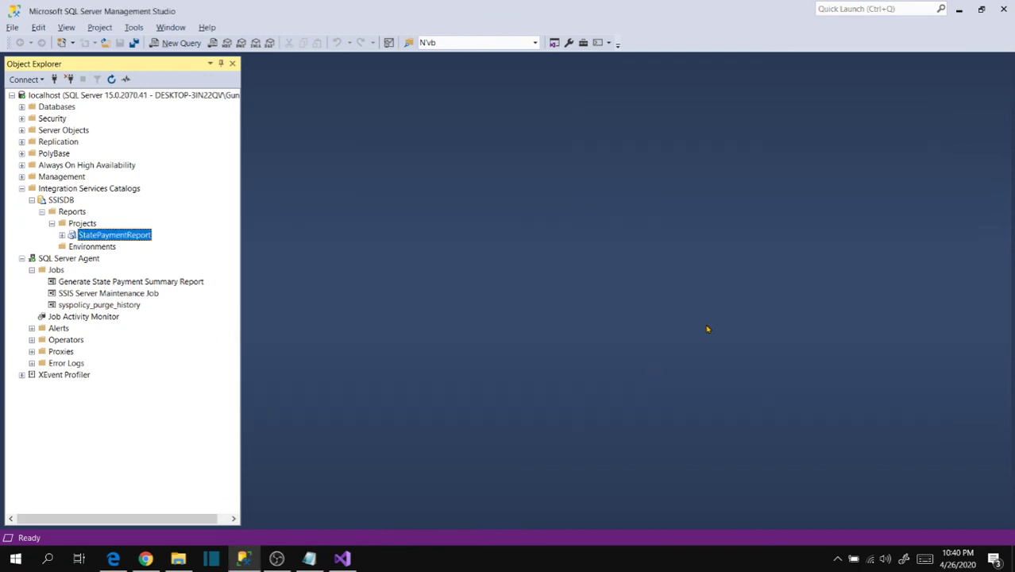
# Start the Generate State Payment Summary Report job and check the input file in the Practice Tasks Source folder in File Explorer.
pyautogui.rightClick(125, 282)
pyautogui.click(173, 300)
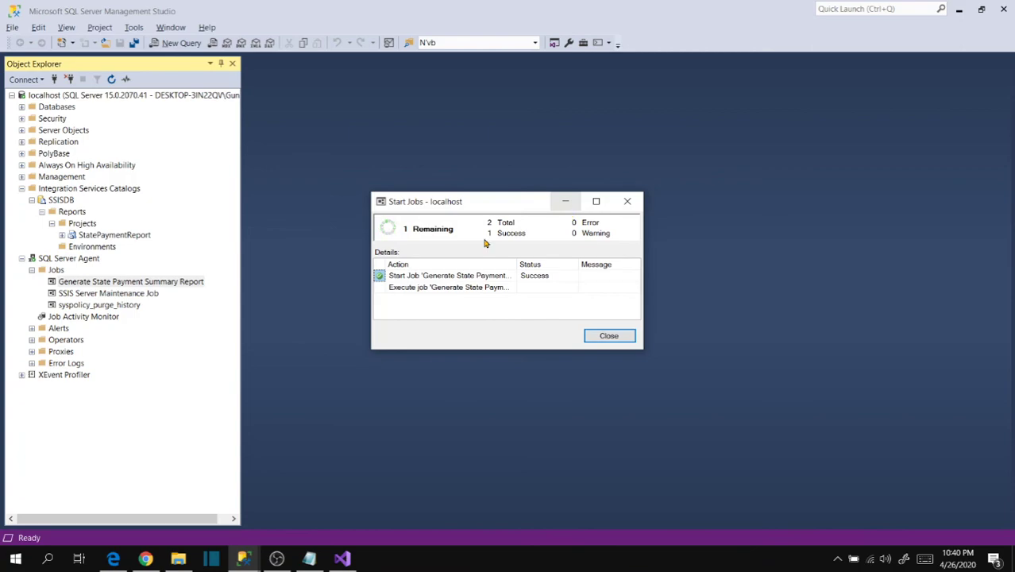
pyautogui.click(178, 558)
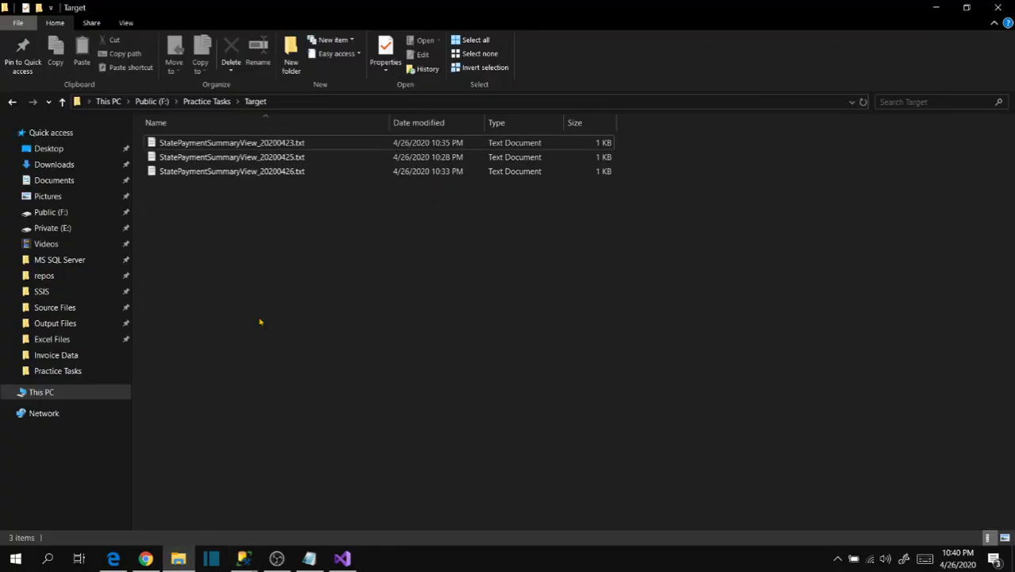
pyautogui.click(208, 102)
pyautogui.doubleClick(203, 143)
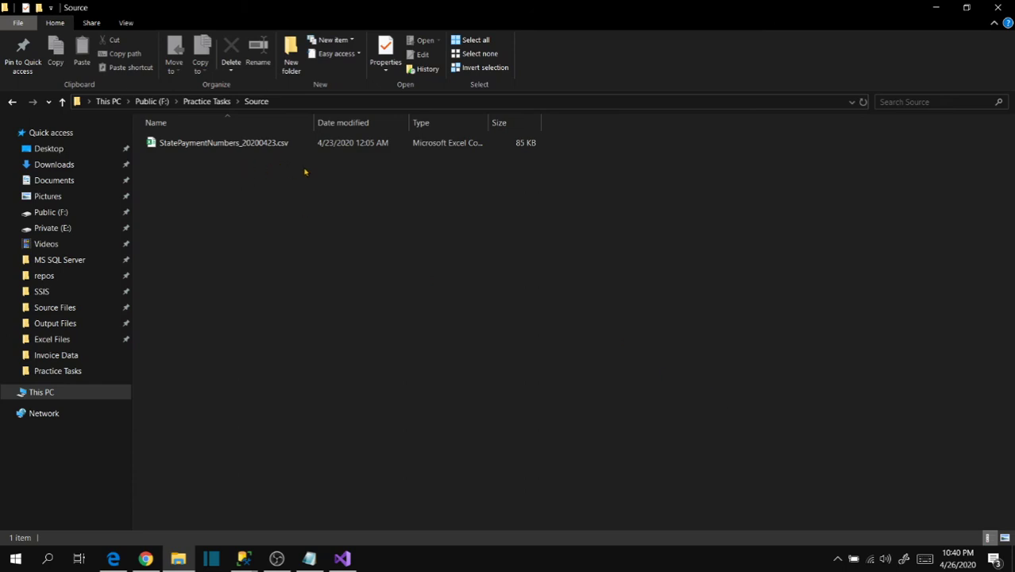
# Return to SQL Server Management Studio, review the job's execution status and dismiss it.
pyautogui.moveTo(352, 557)
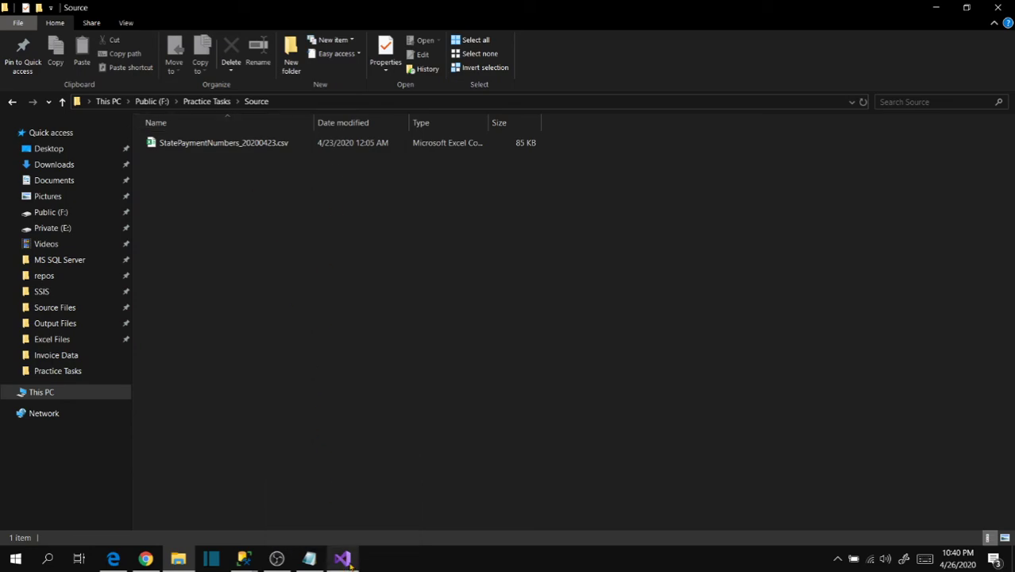
pyautogui.click(343, 559)
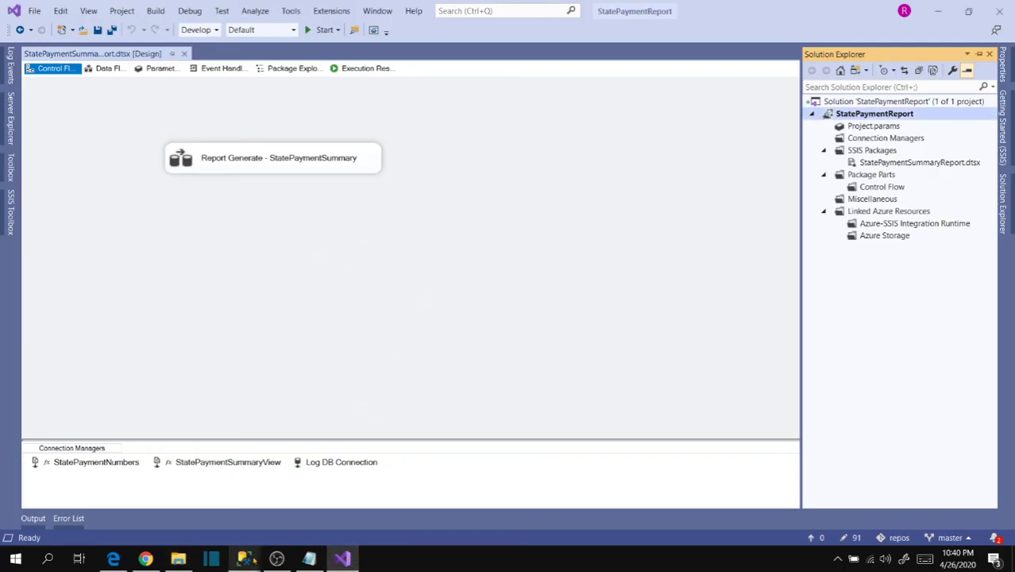
pyautogui.moveTo(244, 558)
pyautogui.click(319, 499)
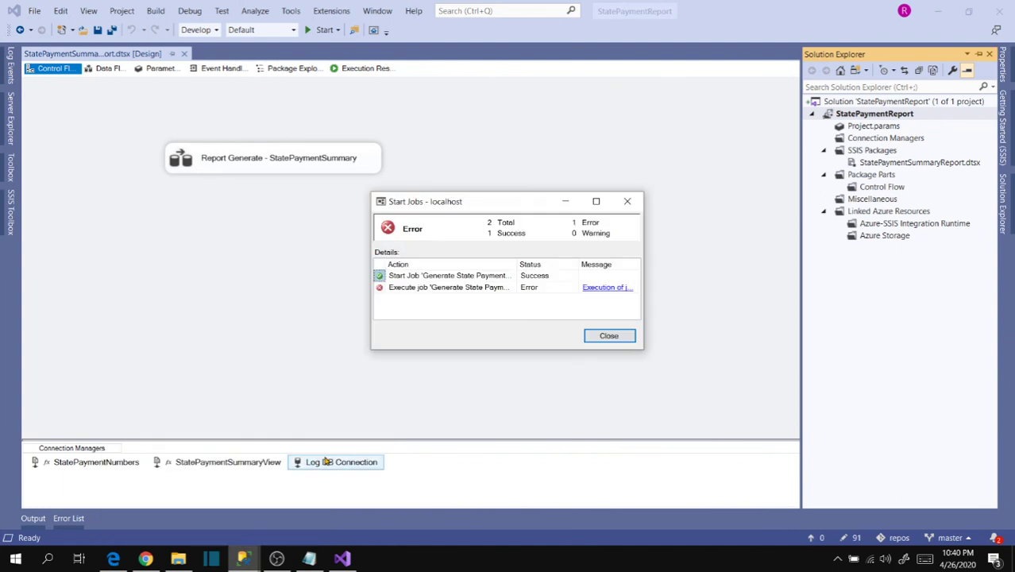
pyautogui.click(608, 336)
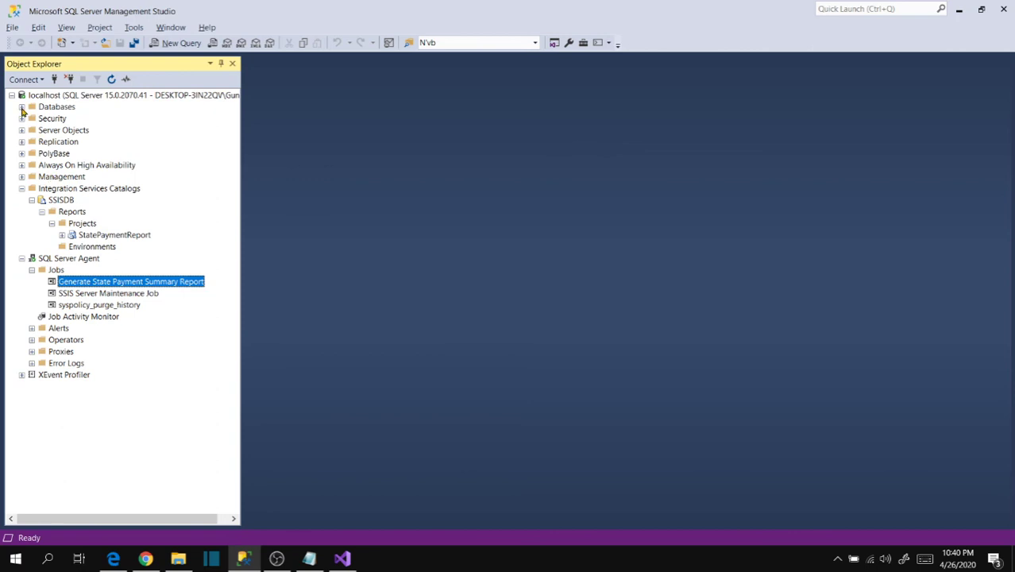
# Query the top 1000 rows of the dbo.sysssislog system table in the SSISPractice database.
pyautogui.click(21, 107)
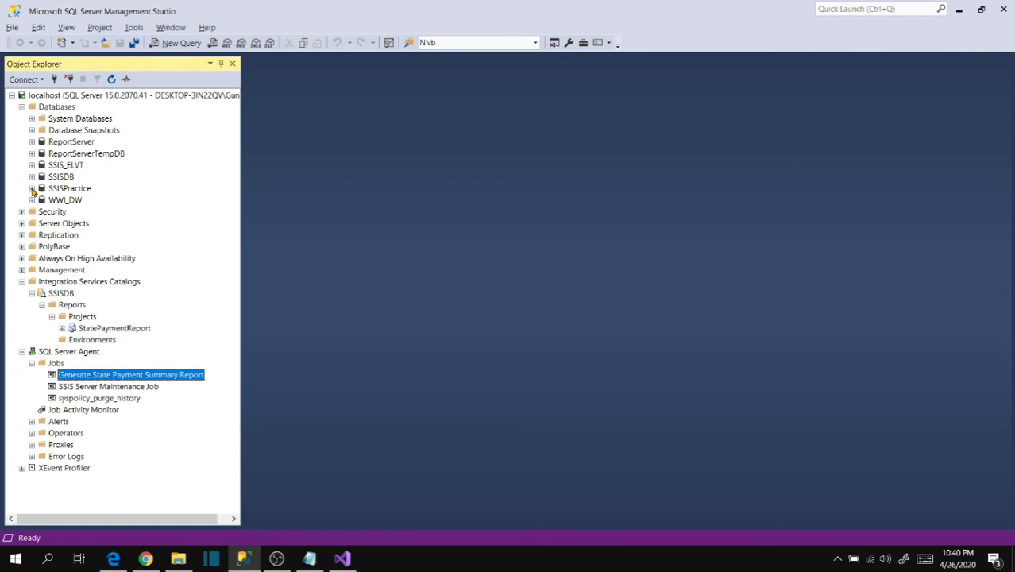
pyautogui.click(32, 188)
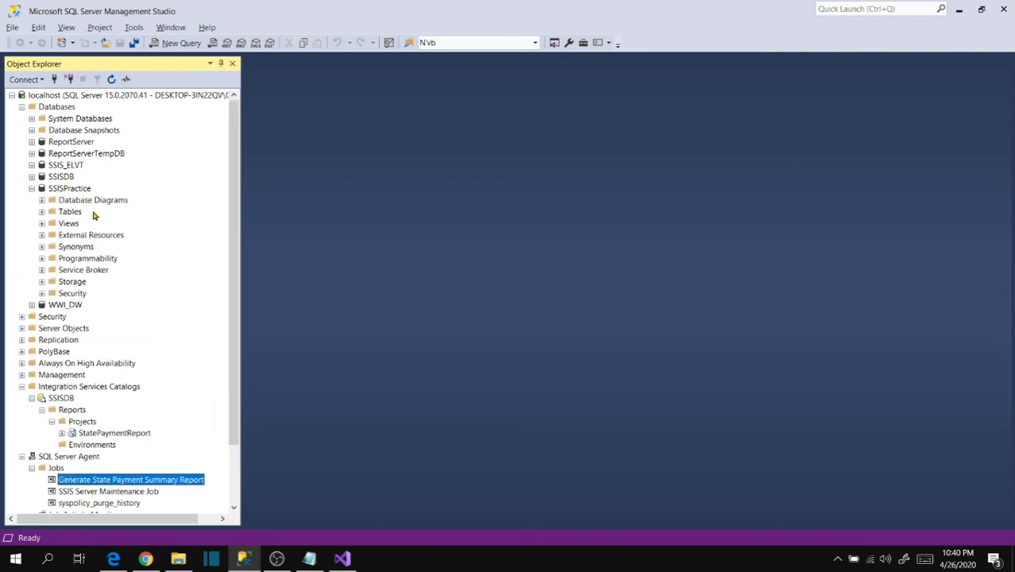
pyautogui.click(66, 213)
pyautogui.doubleClick(66, 213)
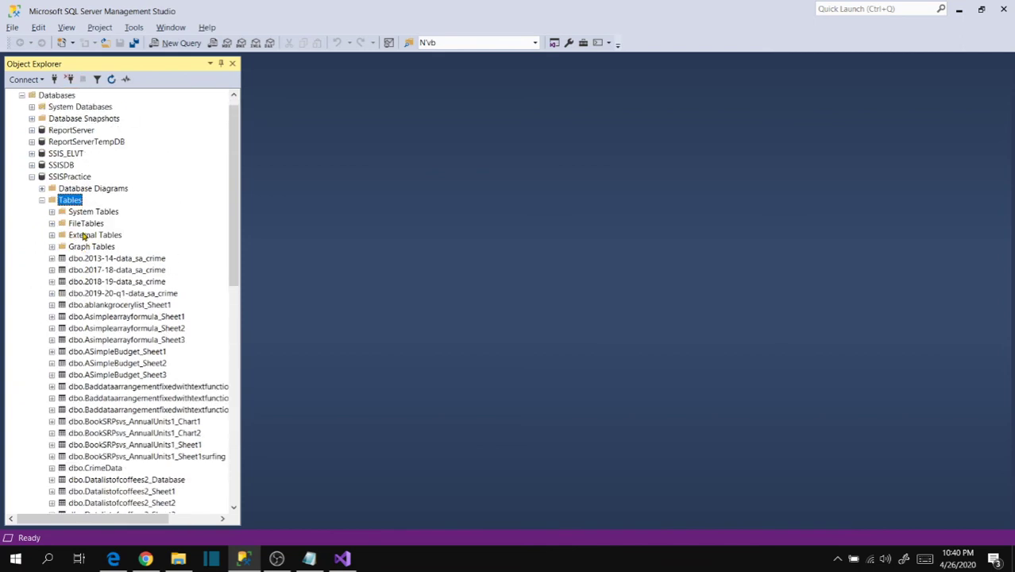
pyautogui.doubleClick(89, 212)
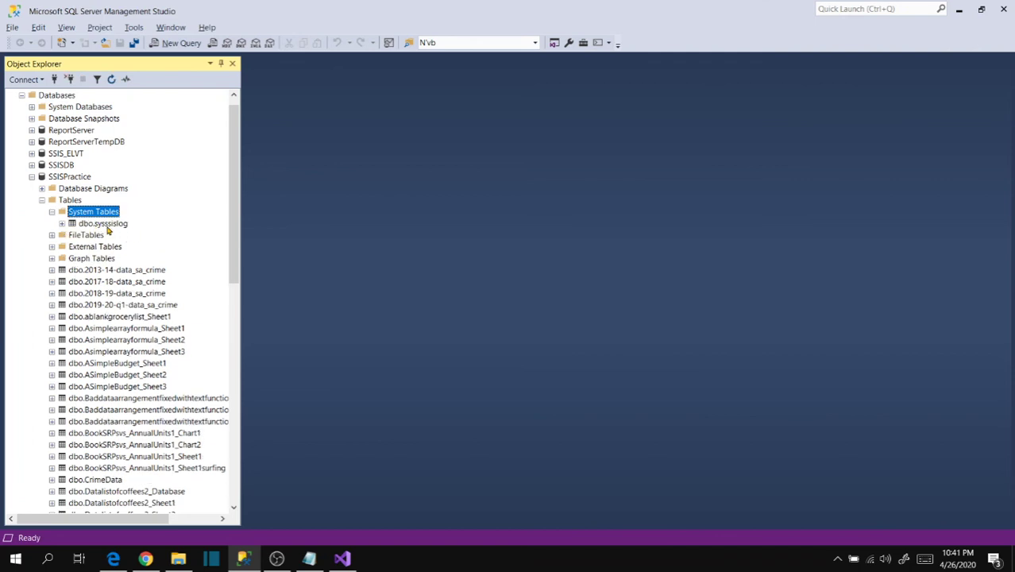
pyautogui.click(105, 224)
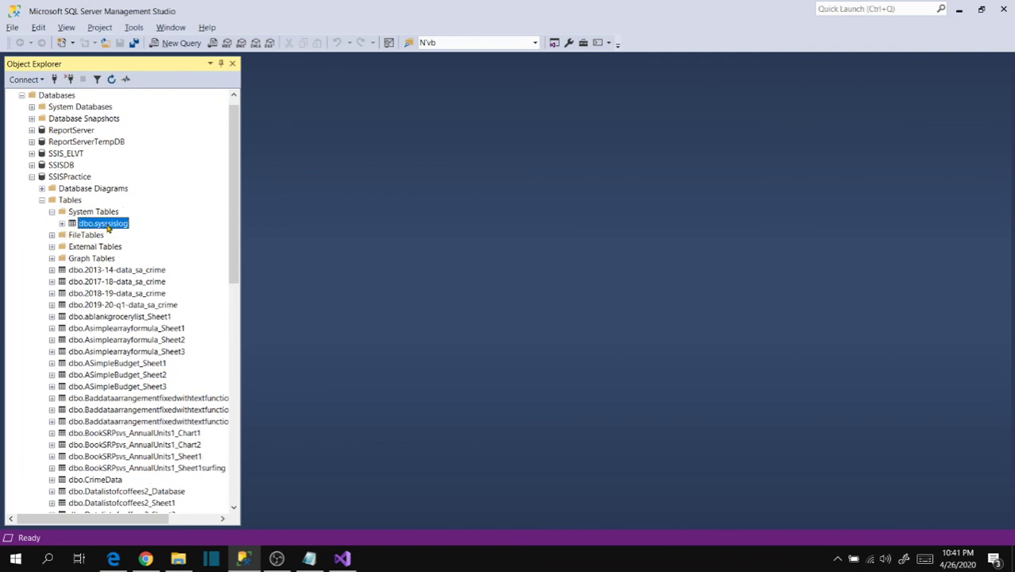
pyautogui.rightClick(108, 225)
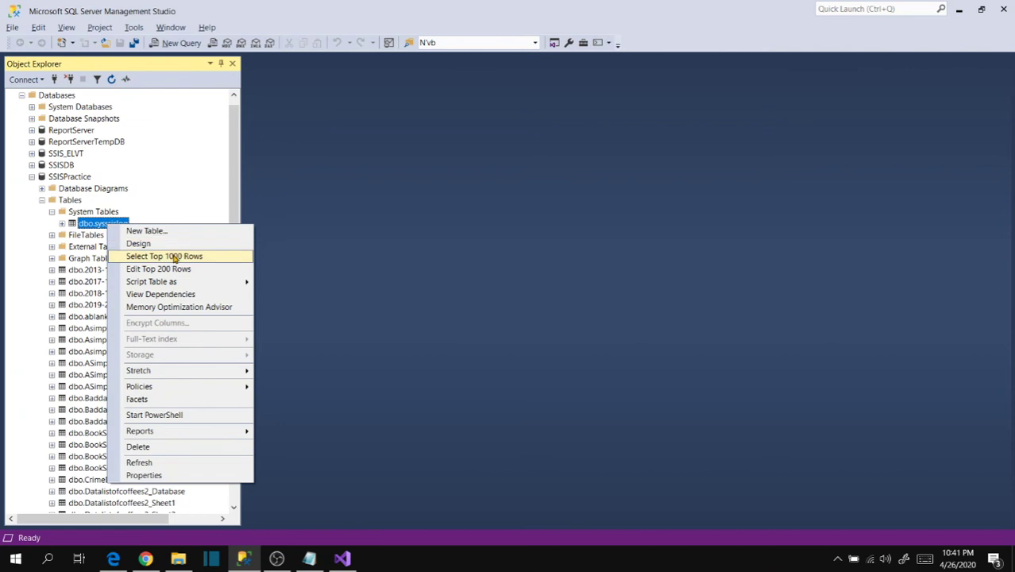
pyautogui.click(182, 258)
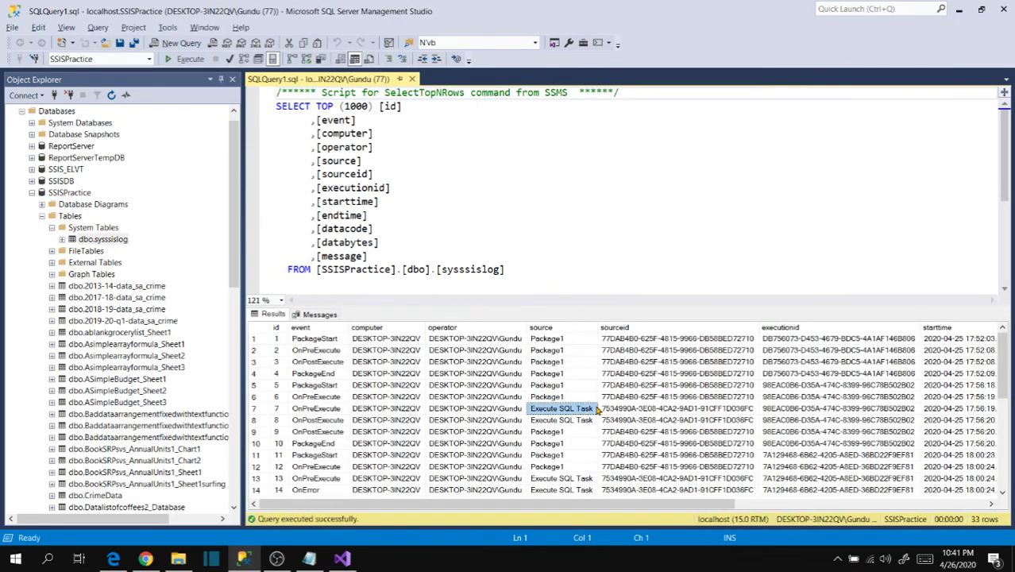
# Examine the latest log entries in the query results, widening the source column to read the full package and task names.
pyautogui.scroll(-6, 595, 407)
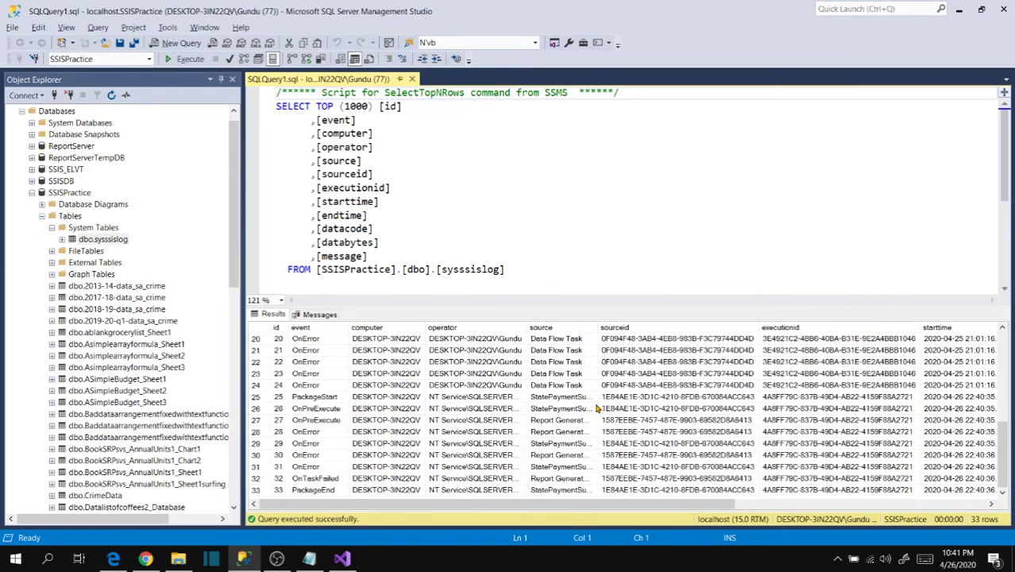
pyautogui.doubleClick(597, 328)
pyautogui.click(552, 400)
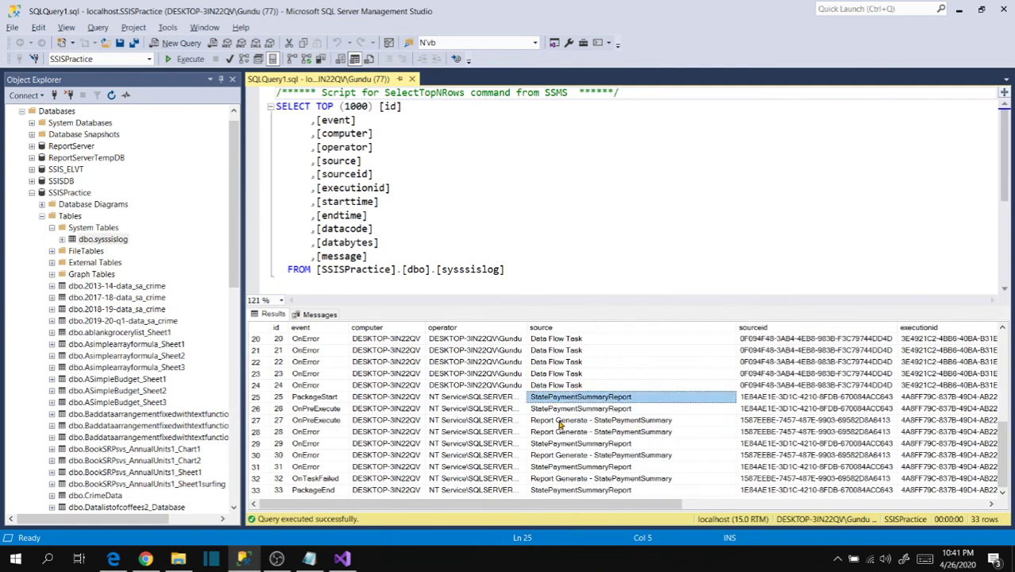
# Examine the event, operator and source values of the StatePaymentSummaryReport log rows from PackageStart to PackageEnd, including the OnError rows.
pyautogui.moveTo(560, 423); pyautogui.dragTo(565, 436)
pyautogui.moveTo(316, 397); pyautogui.dragTo(602, 493)
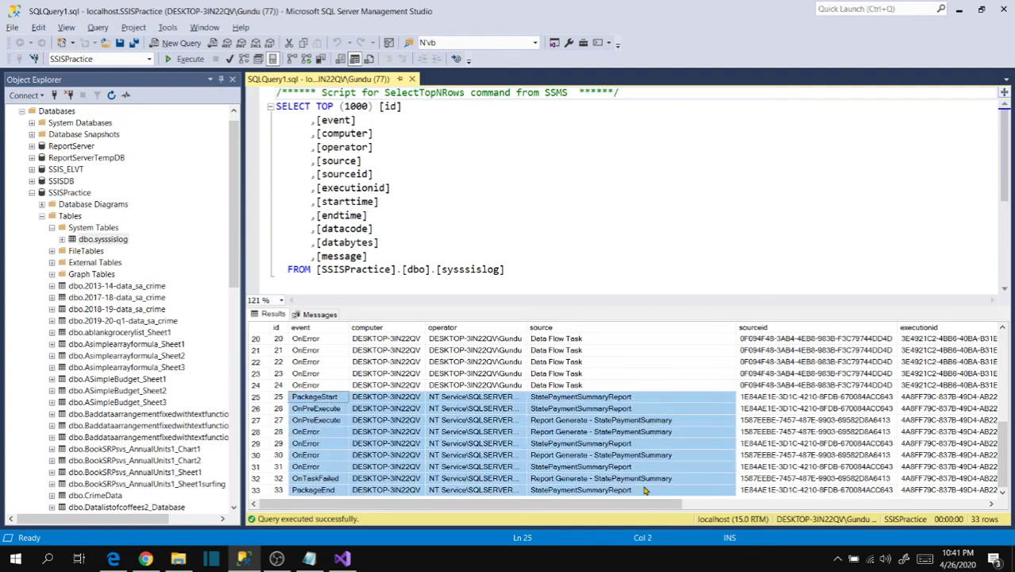
pyautogui.click(316, 445)
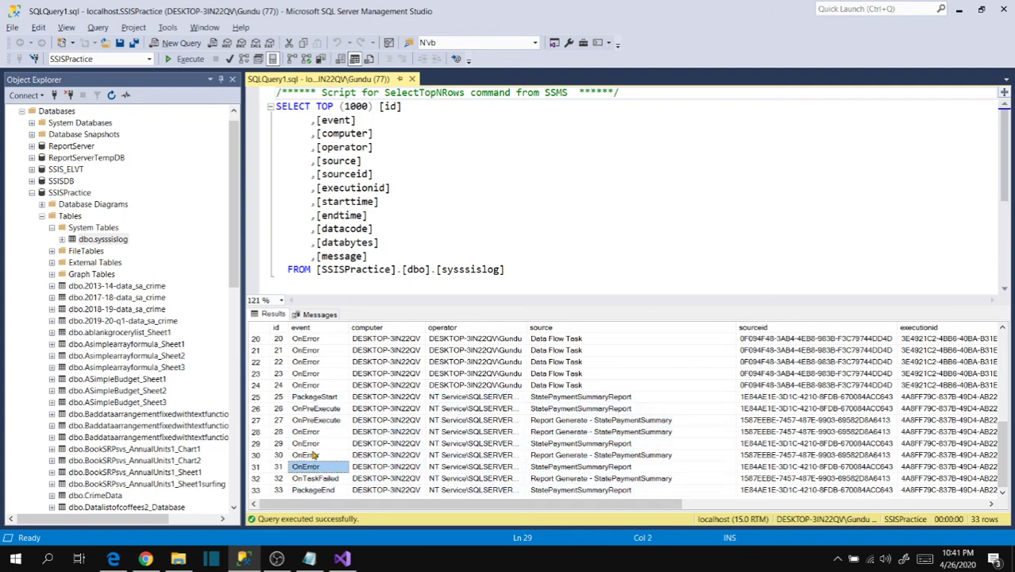
pyautogui.moveTo(315, 435); pyautogui.dragTo(459, 469)
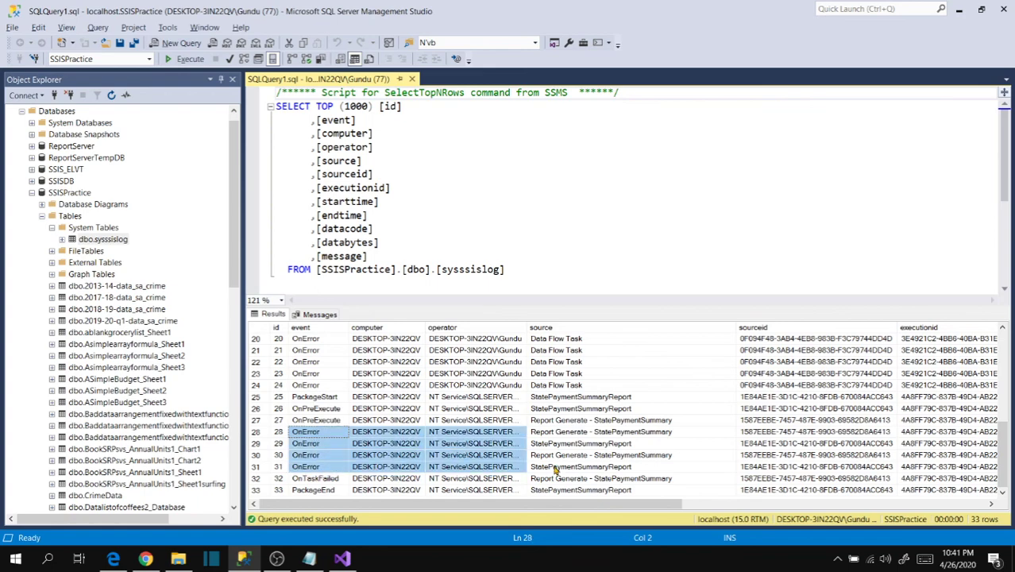
pyautogui.moveTo(556, 470); pyautogui.dragTo(744, 470)
# Widen the message column of the query results and read the full messages logged for the OnError events.
pyautogui.moveTo(564, 507); pyautogui.dragTo(912, 505)
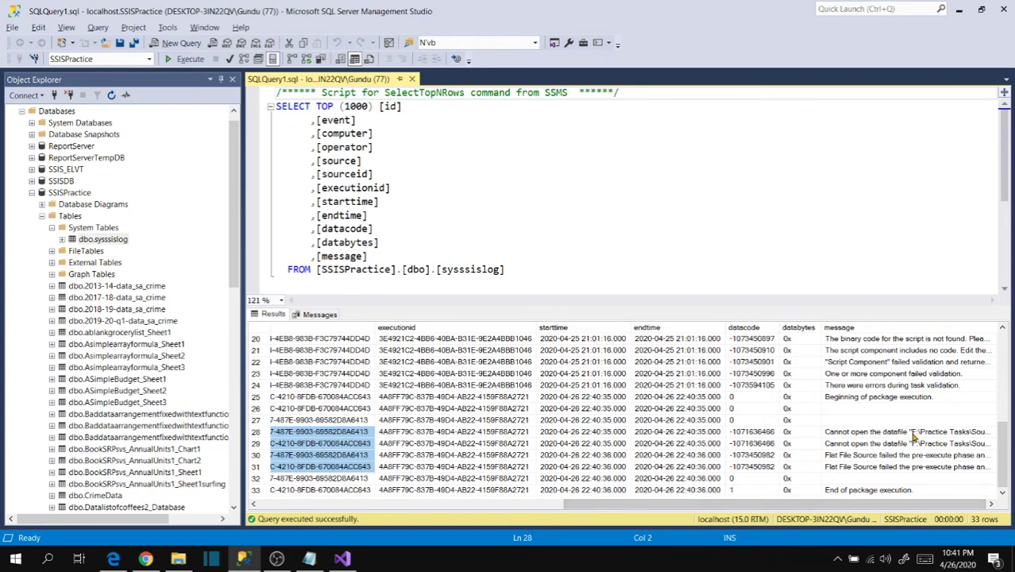
pyautogui.moveTo(913, 435); pyautogui.dragTo(937, 479)
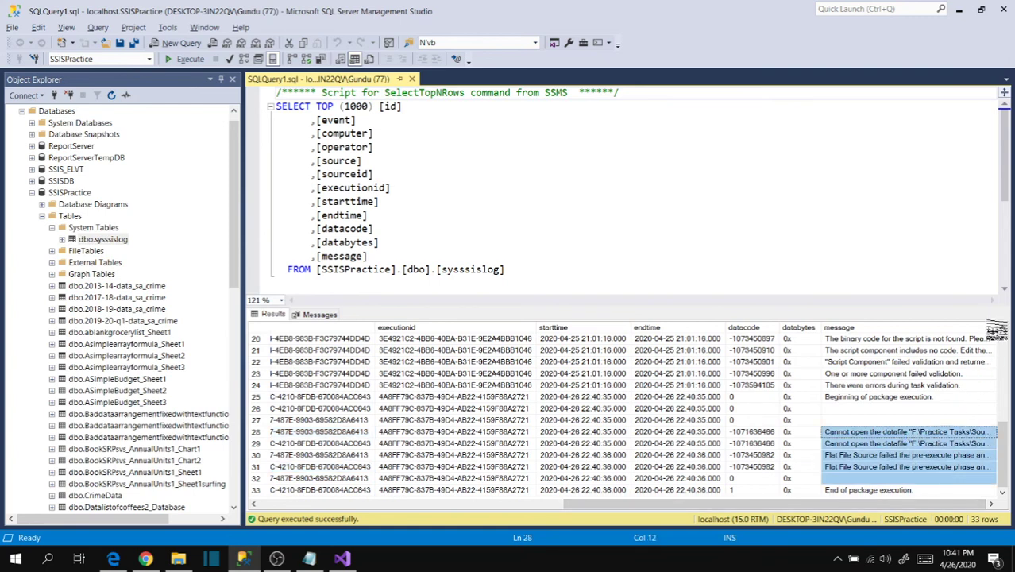
pyautogui.doubleClick(997, 328)
pyautogui.moveTo(791, 505); pyautogui.dragTo(941, 505)
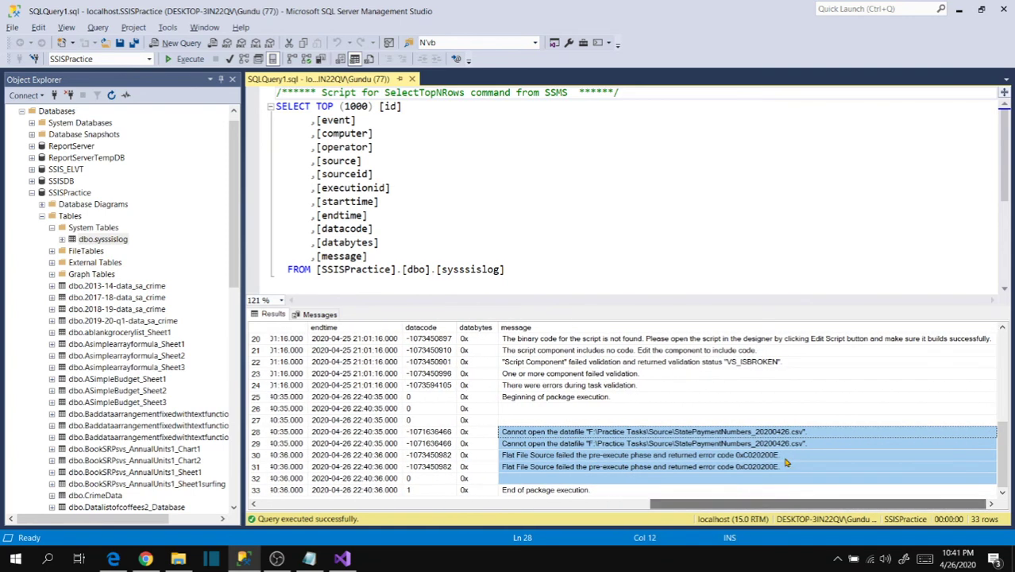
pyautogui.click(775, 435)
pyautogui.click(759, 445)
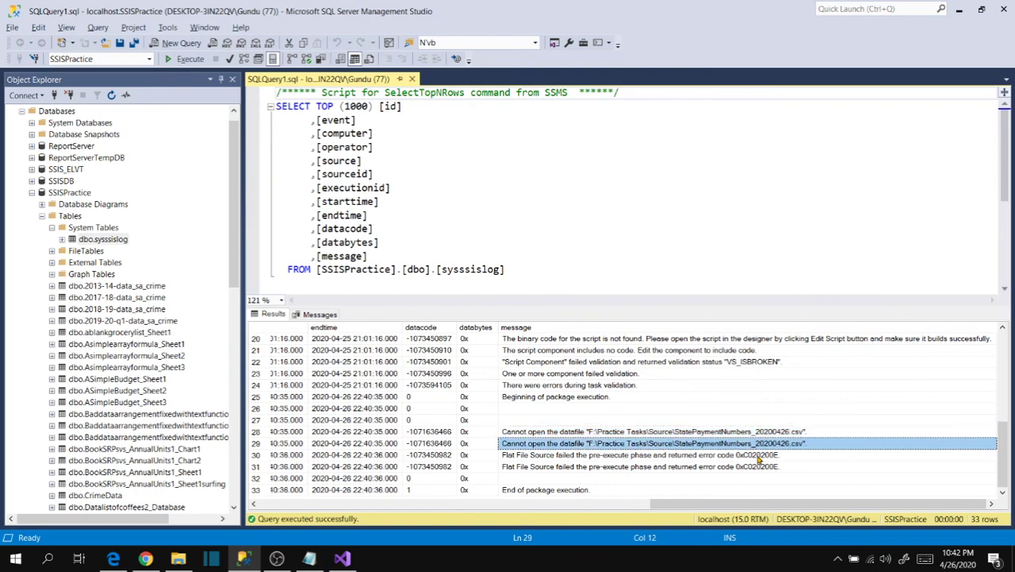
# Recheck the latest run's log rows from the event through the message column, and switch to the StatePaymentReport project in Visual Studio.
pyautogui.press('Home')
pyautogui.press('Right')
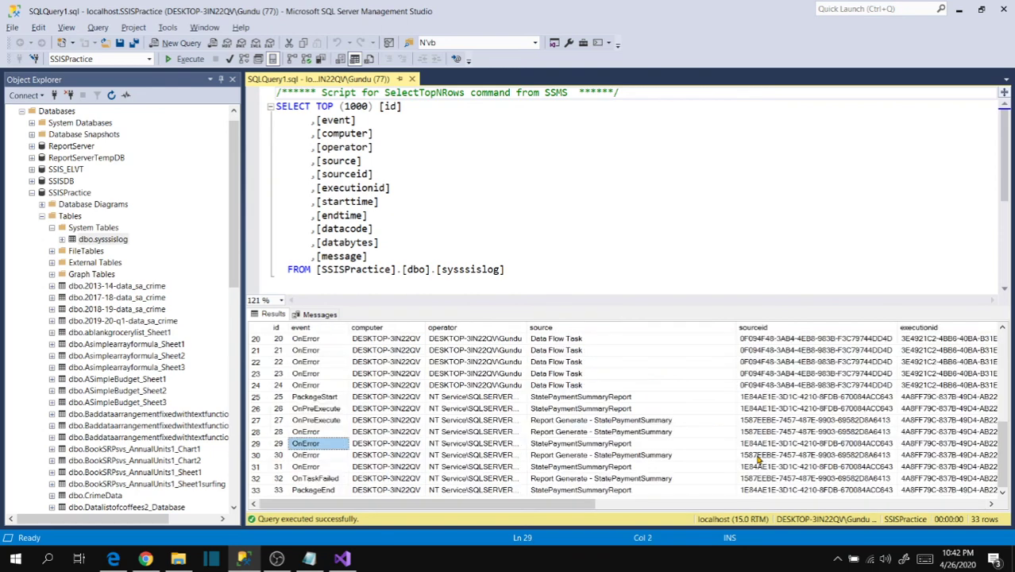
pyautogui.moveTo(318, 399); pyautogui.dragTo(957, 503)
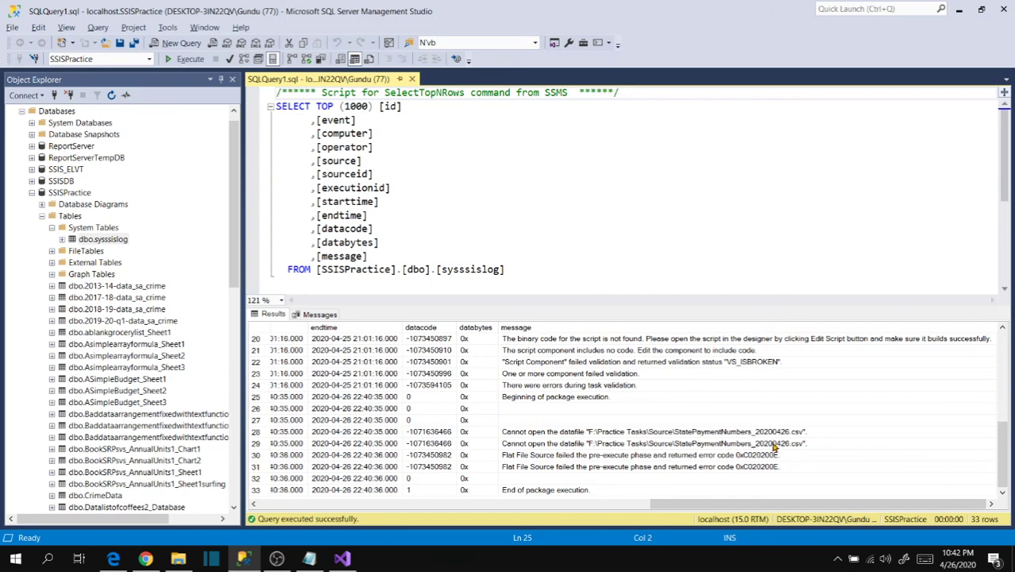
pyautogui.moveTo(767, 434); pyautogui.dragTo(773, 490)
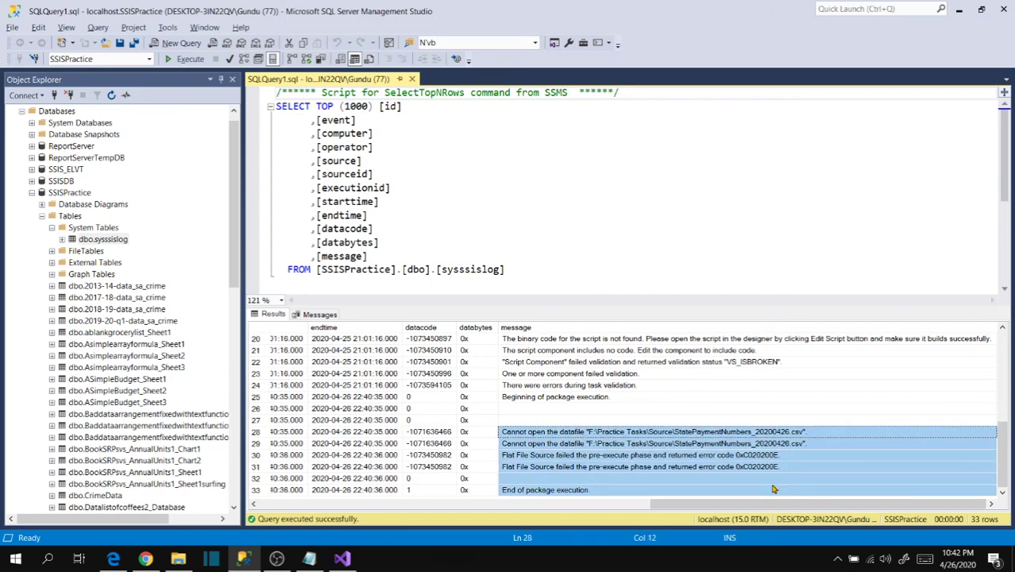
pyautogui.click(774, 454)
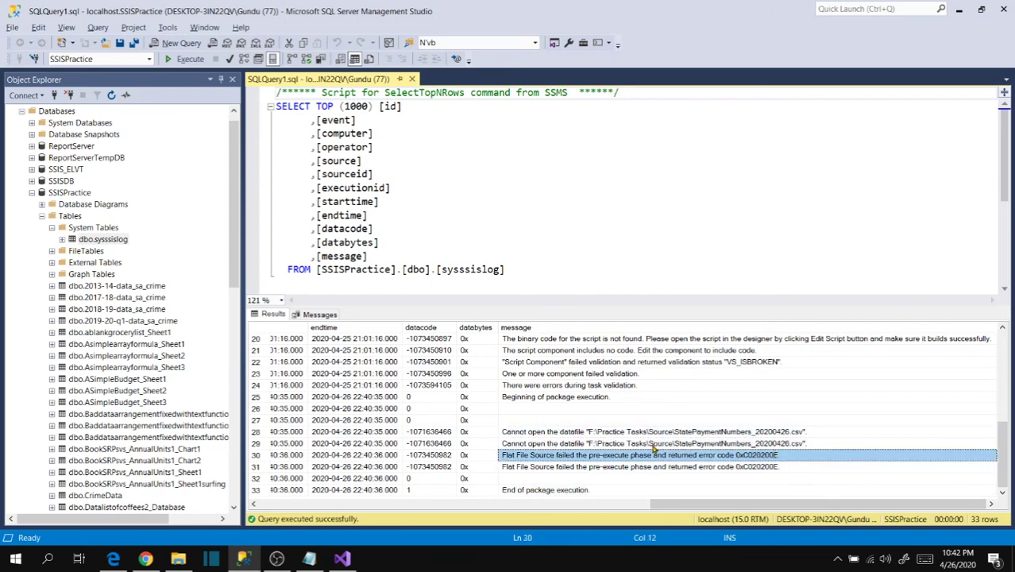
pyautogui.moveTo(734, 504); pyautogui.dragTo(331, 507)
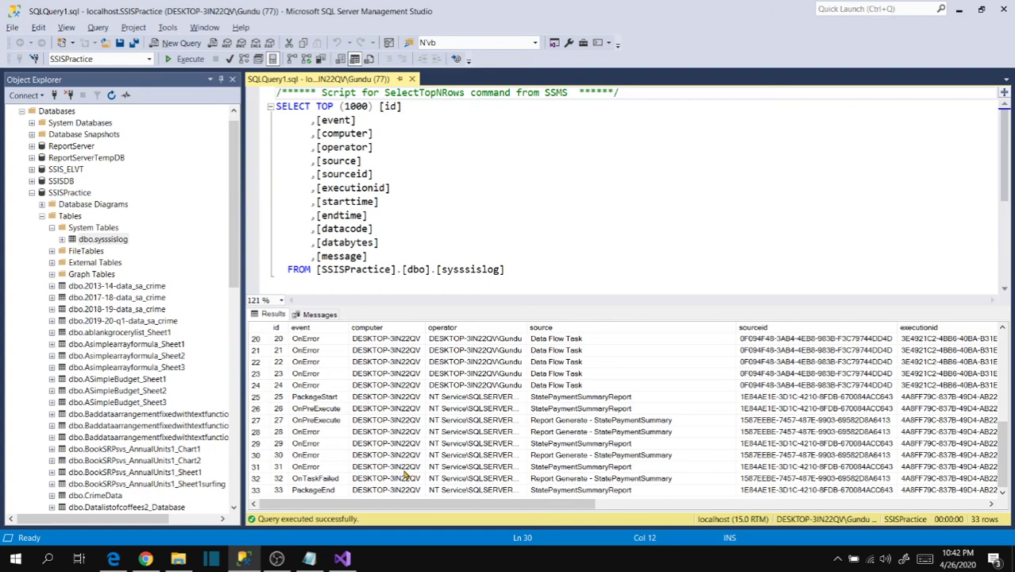
pyautogui.click(342, 559)
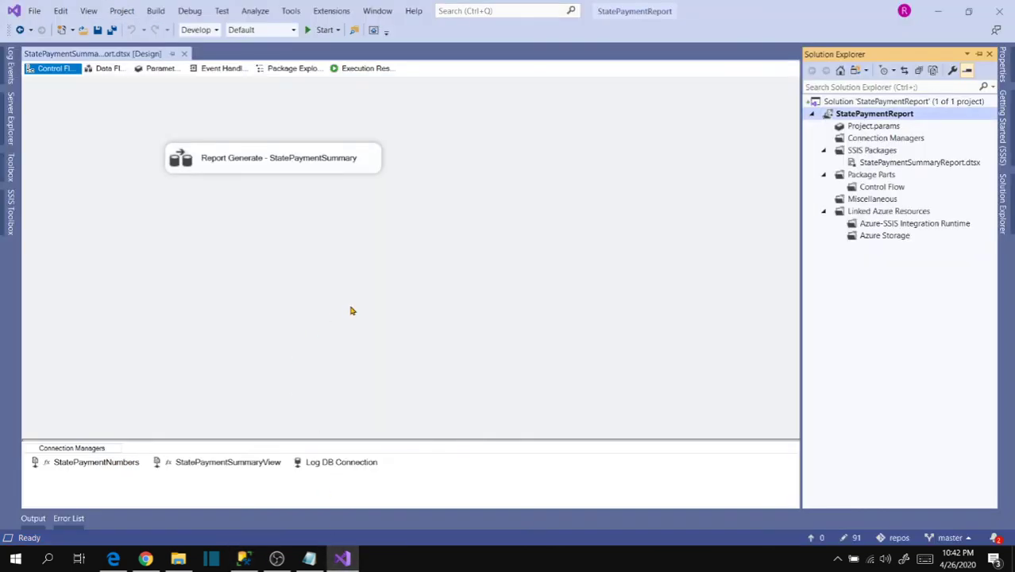